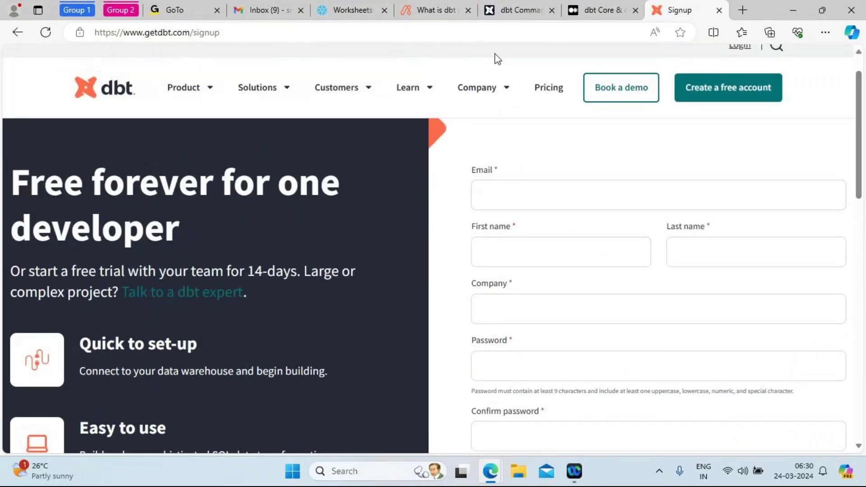
- Copy the Google account's email address from Gmail and return to the dbt signup form
click(270, 11)
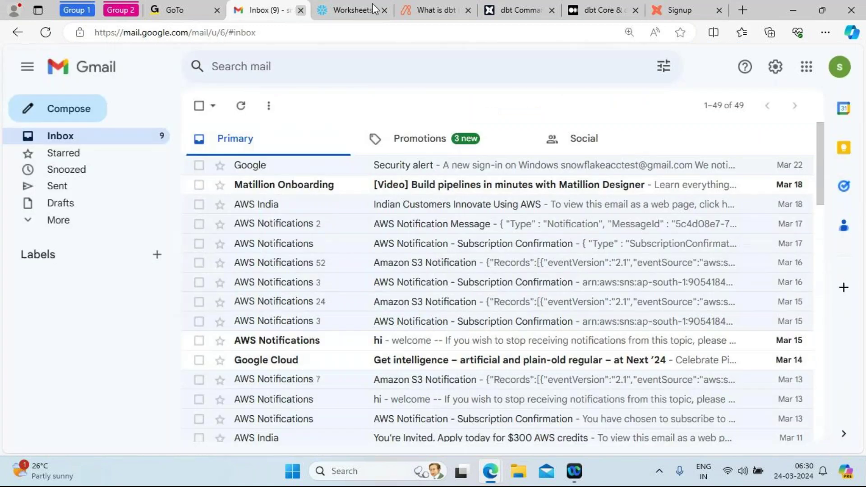
click(839, 67)
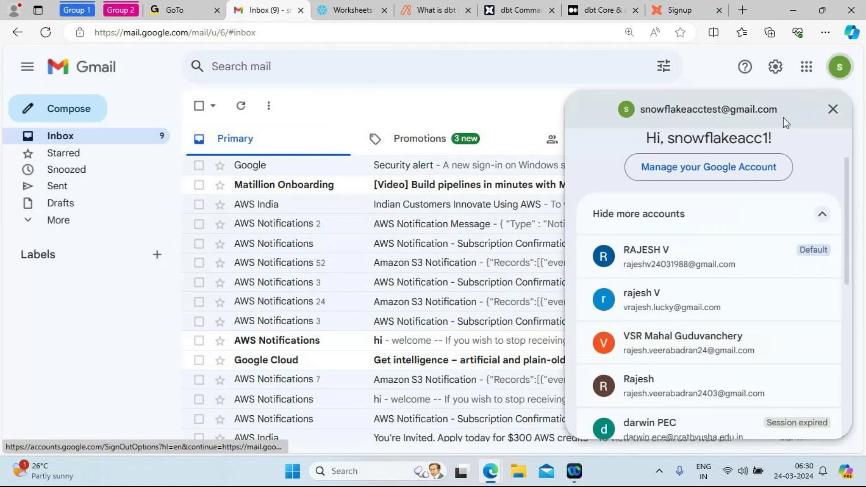
drag(786, 116, 643, 118)
key(ctrl+c)
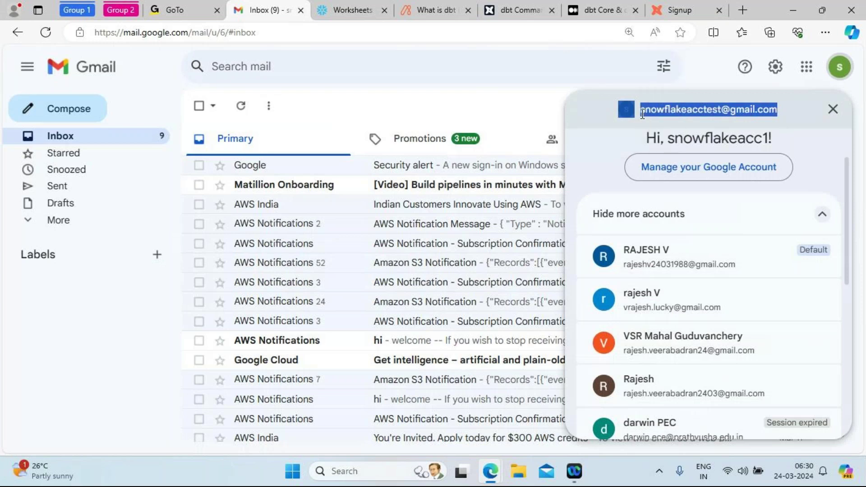
click(674, 10)
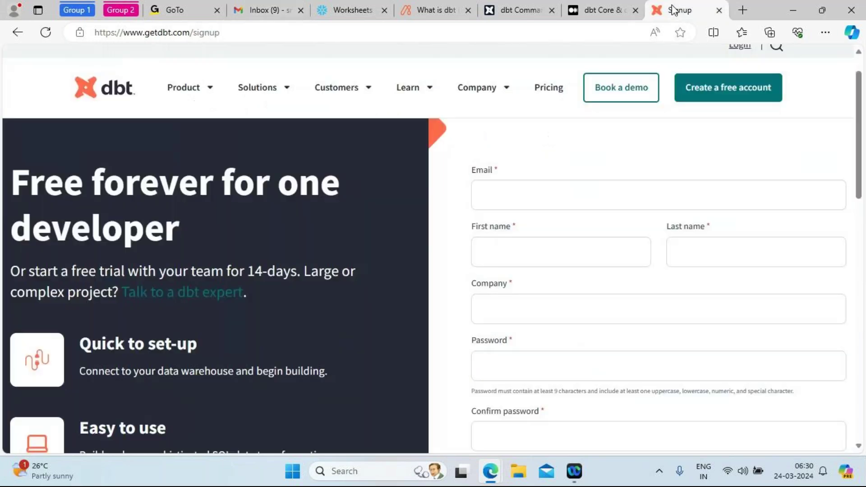
- Paste the copied email, enter the name 'cloudfire' 'tech', and autofill the CloudFire Technologies details
click(491, 196)
key(ctrl+v)
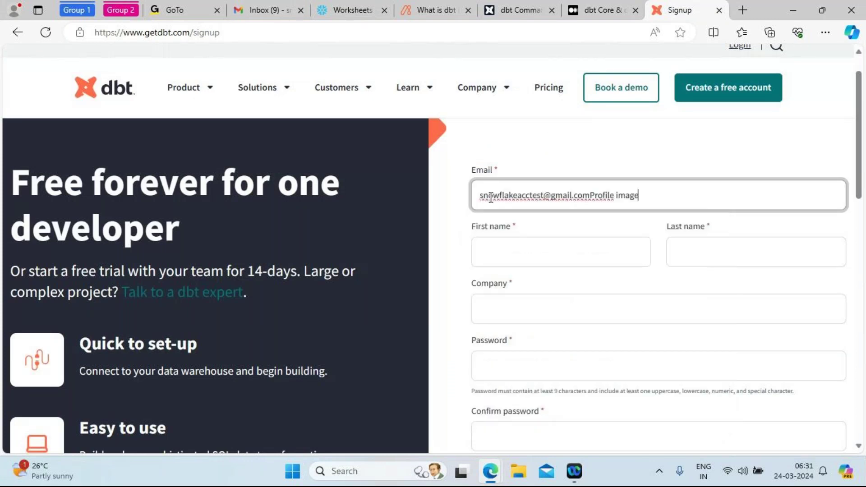
click(493, 252)
text(cloudfire)
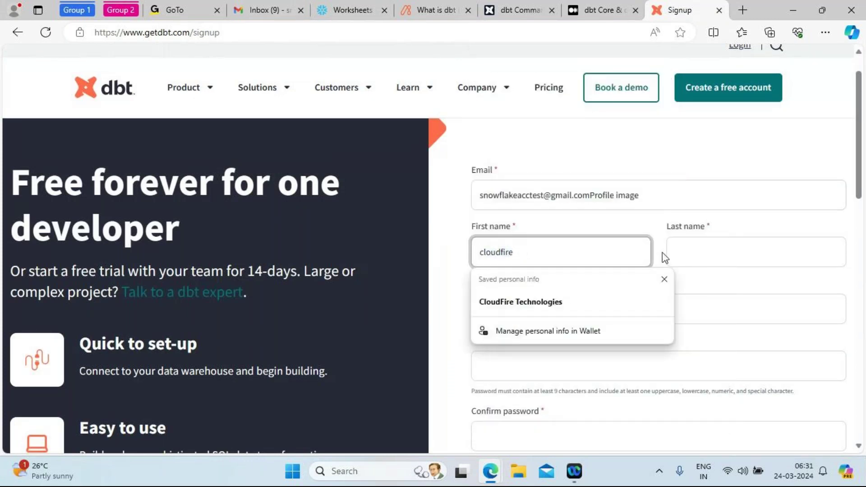
click(733, 259)
text(tech)
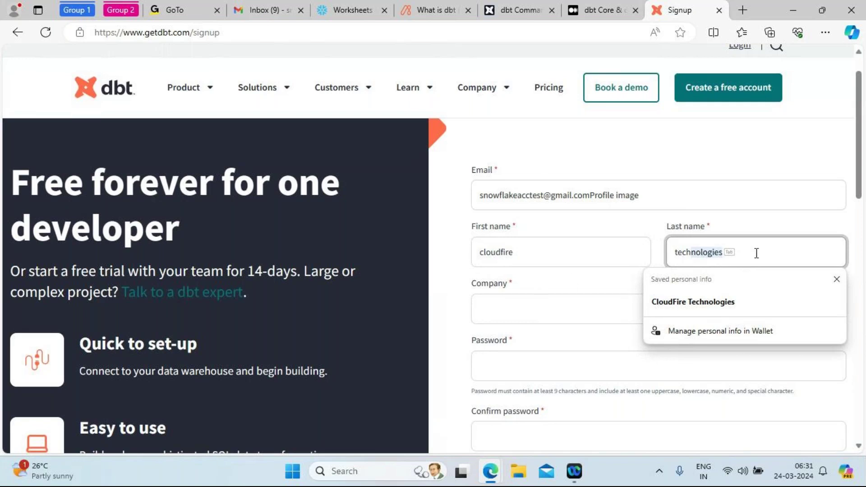
click(727, 310)
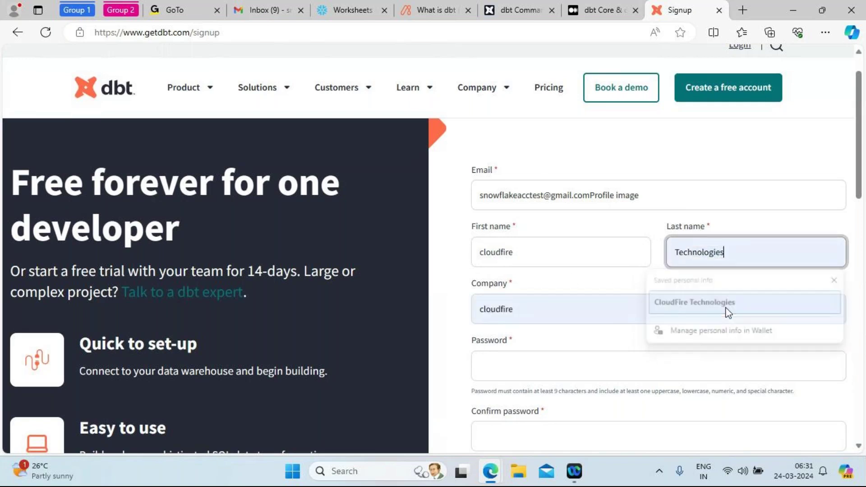
- Enter and confirm the account password and choose 'Search engine (Google, Bing, etc.)' as referral
scroll(861, 211, down, 2)
scroll(859, 213, down, 2)
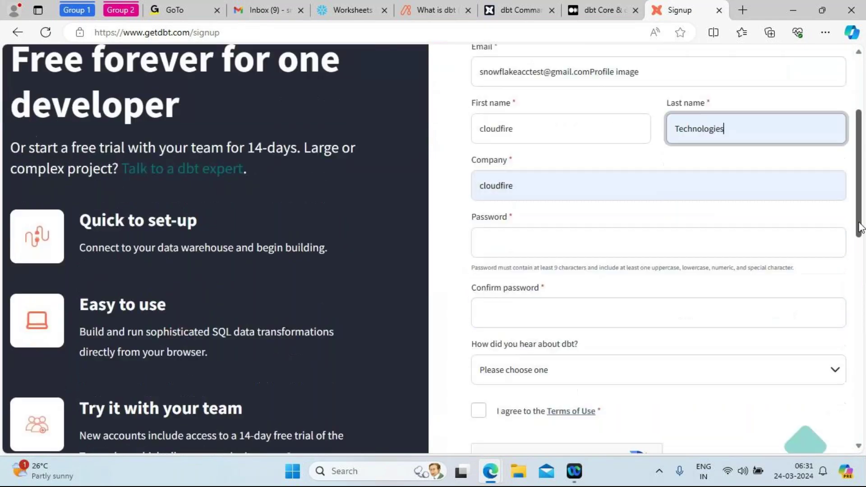
click(489, 230)
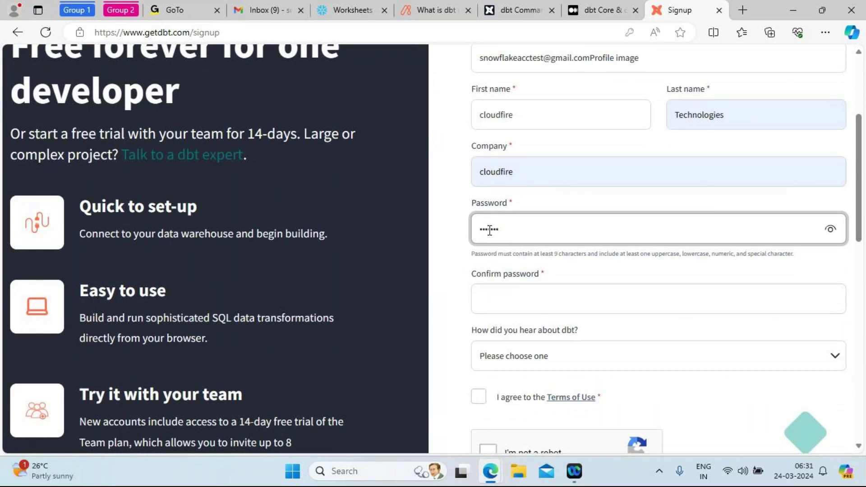
click(501, 291)
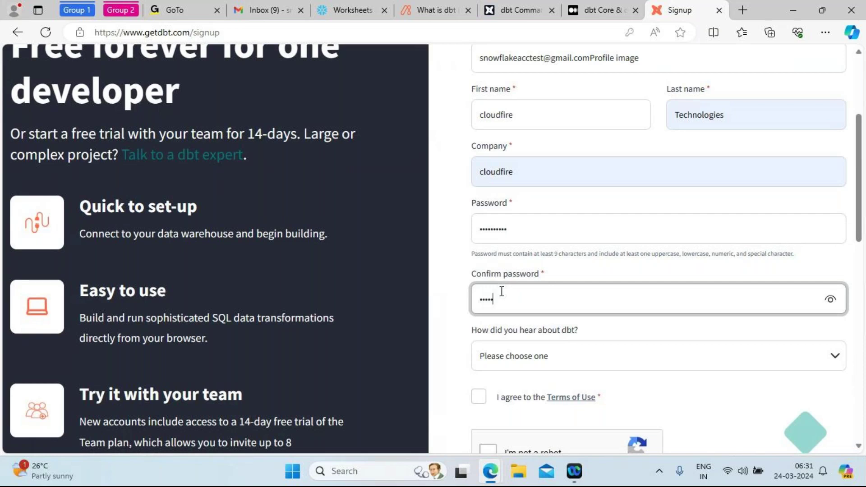
click(586, 358)
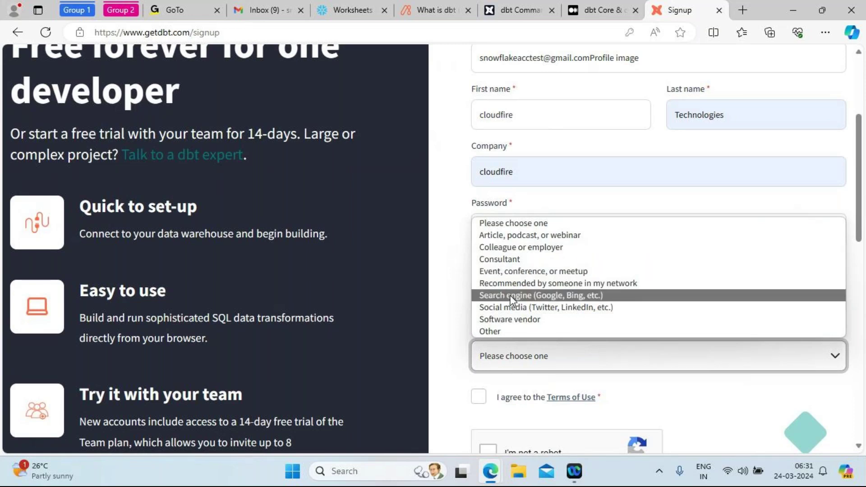
click(510, 295)
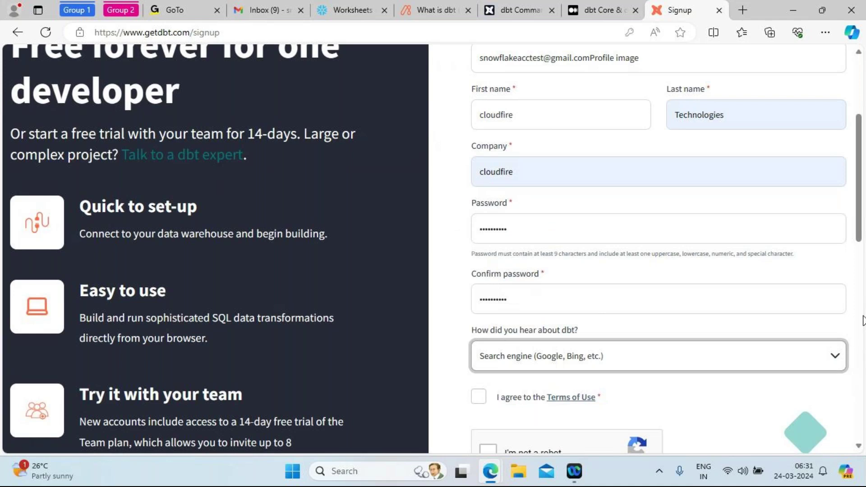
drag(859, 228, 859, 269)
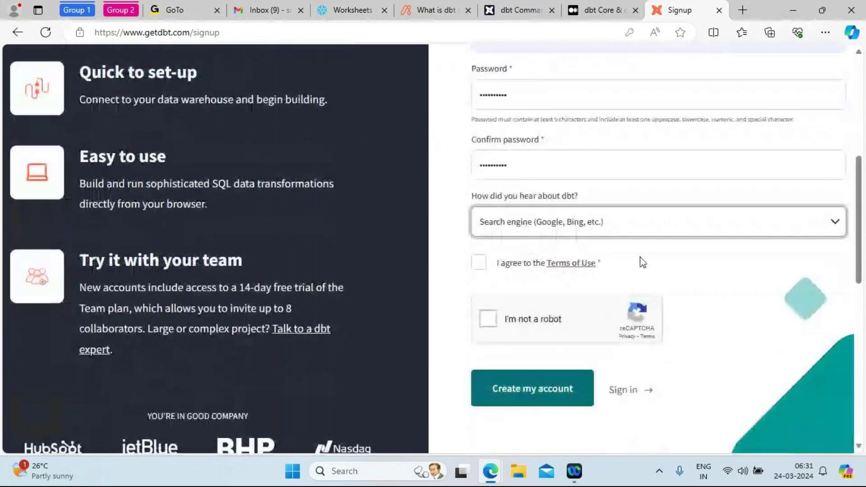
- Accept the Terms of Use, tick I'm not a robot, and submit with Create my account
click(476, 265)
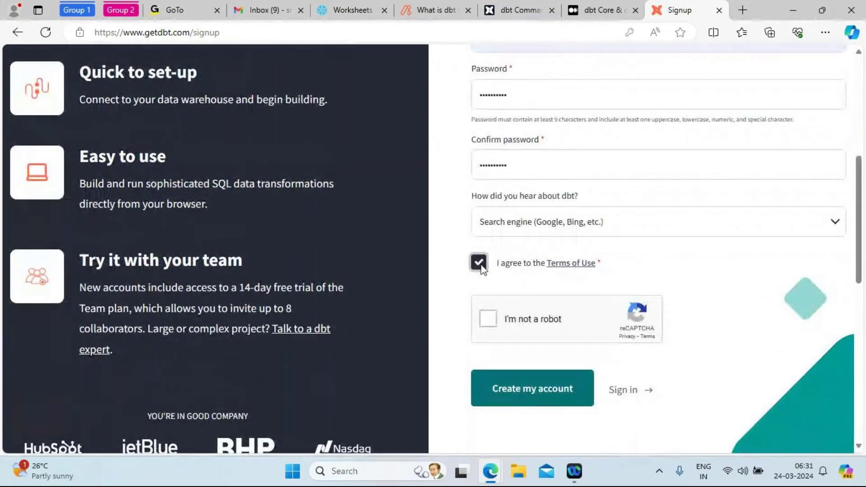
click(487, 321)
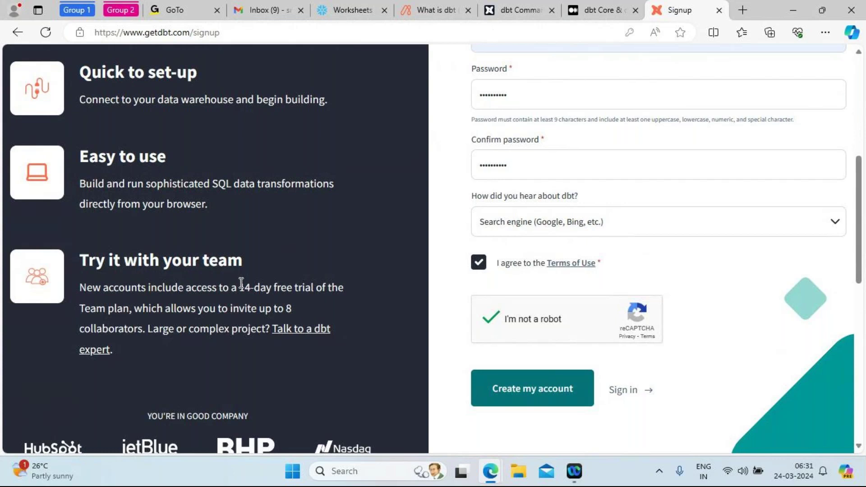
drag(238, 287, 139, 330)
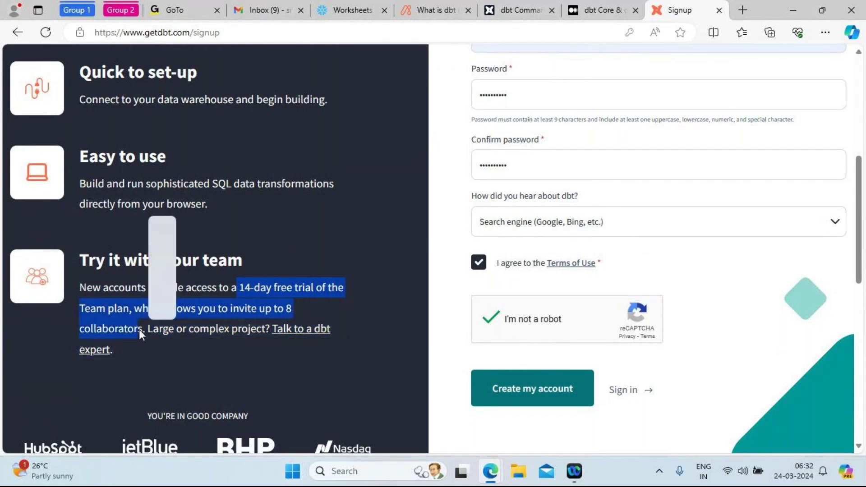
click(183, 343)
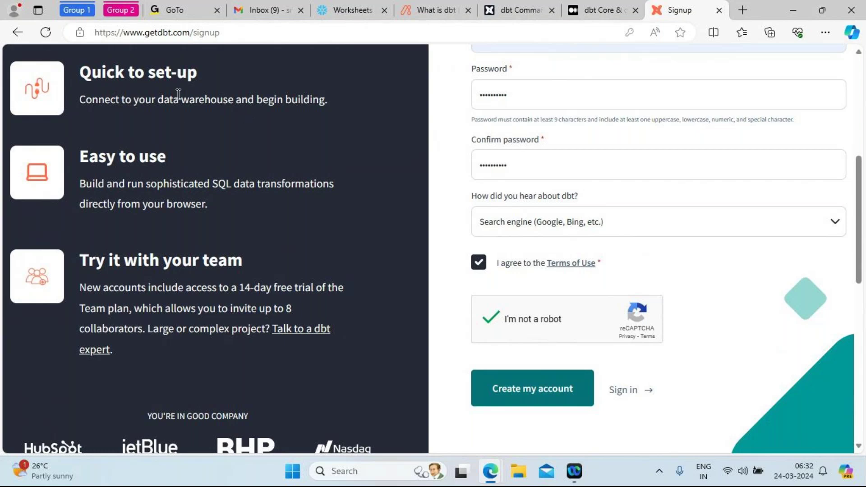
click(526, 389)
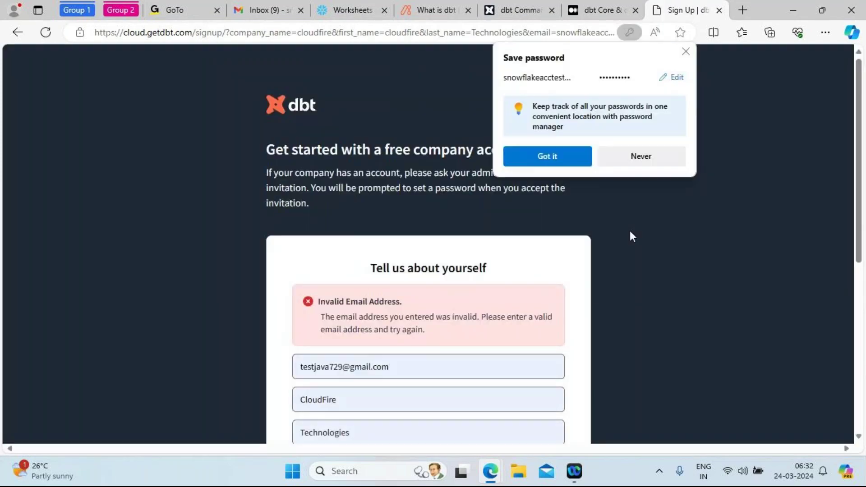
- Dismiss the browser's save-password popup and switch back to the Gmail inbox
click(685, 52)
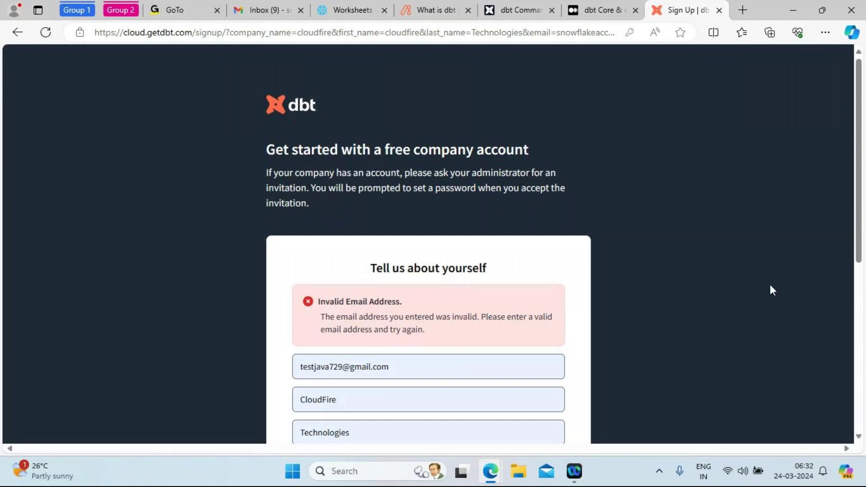
drag(849, 207, 850, 289)
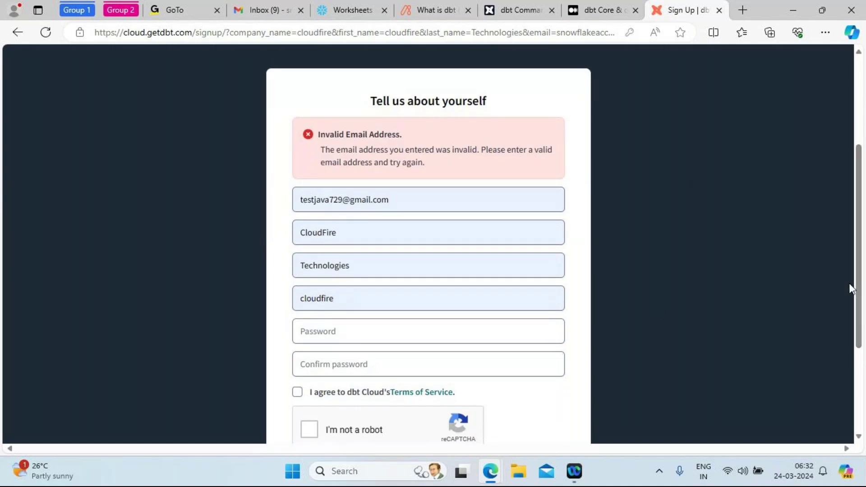
click(261, 11)
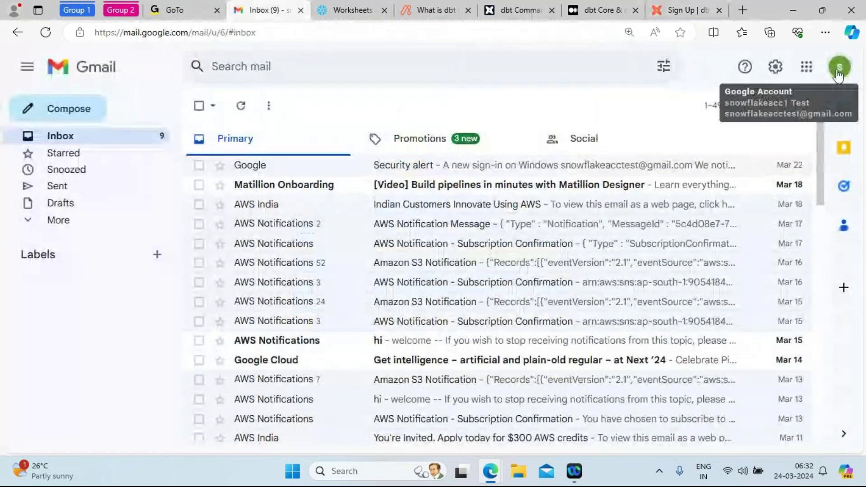
- Copy the Gmail account address and paste it over the dbt Cloud Email field's contents
click(838, 68)
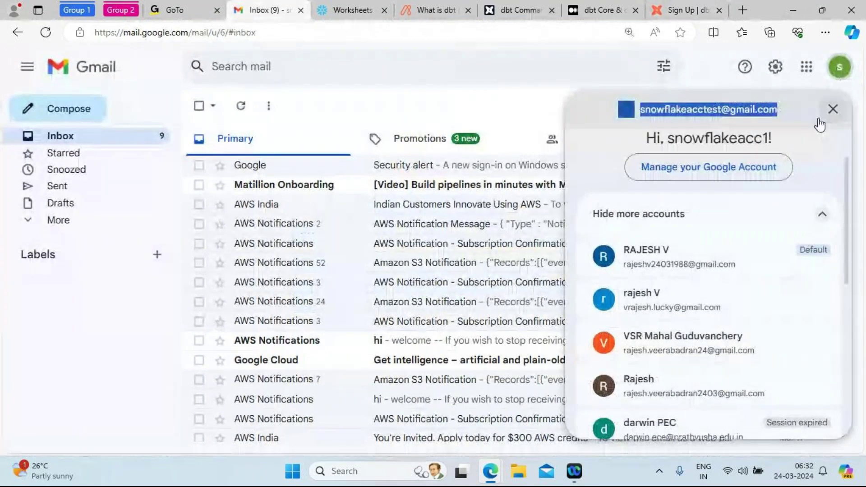
click(770, 119)
drag(780, 117, 644, 111)
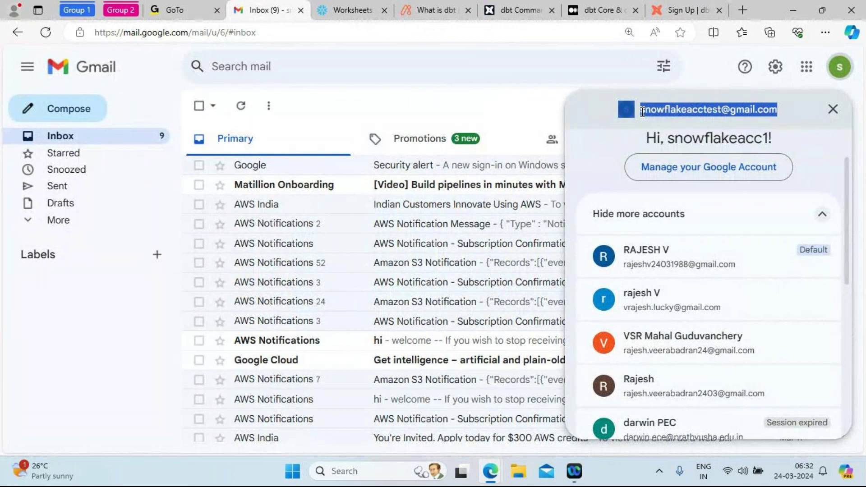
key(ctrl+9)
drag(388, 200, 295, 200)
key(ctrl+v)
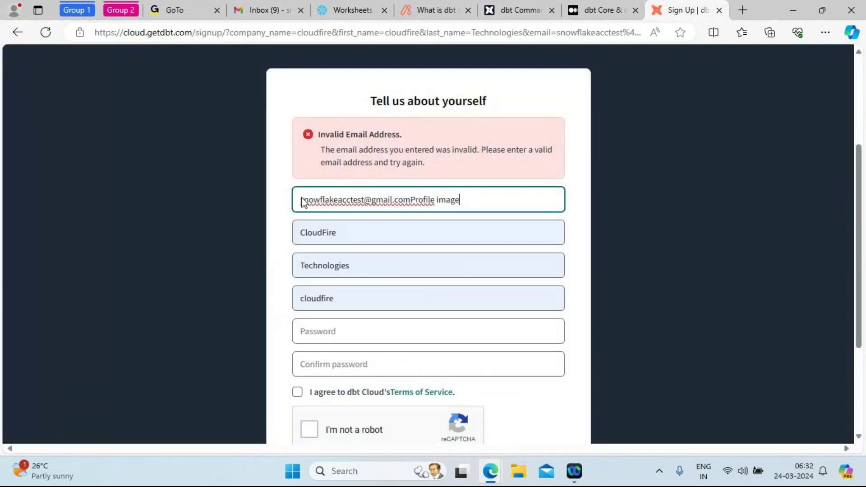
- Remove the stray 'Profile image' text from the email, then enter and confirm the password
key(BackSpace)
key(BackSpace)
key(BackSpace)
key(BackSpace)
key(BackSpace)
key(BackSpace)
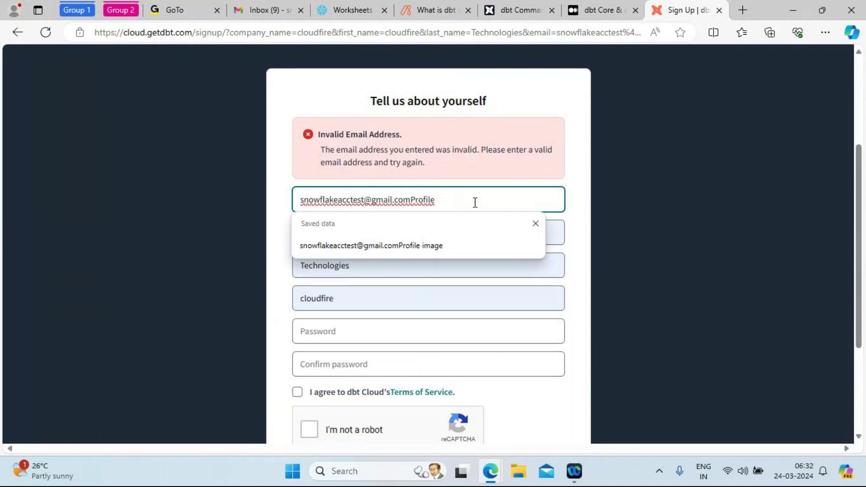
key(BackSpace)
key(BackSpace)
key(BackSpace)
key(BackSpace)
key(BackSpace)
key(BackSpace)
key(BackSpace)
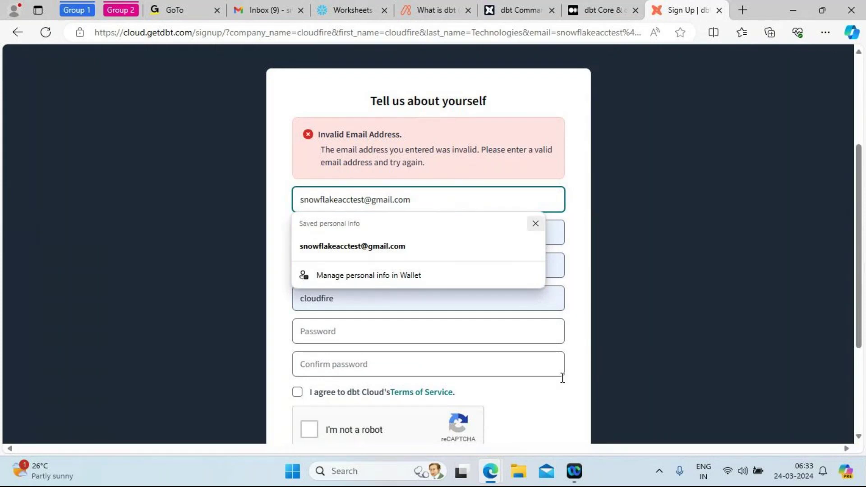
click(549, 406)
click(324, 335)
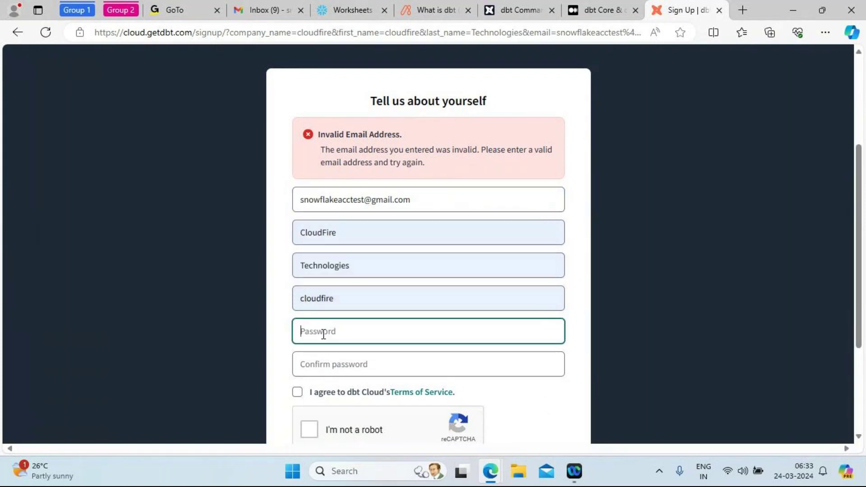
text(•••••••)
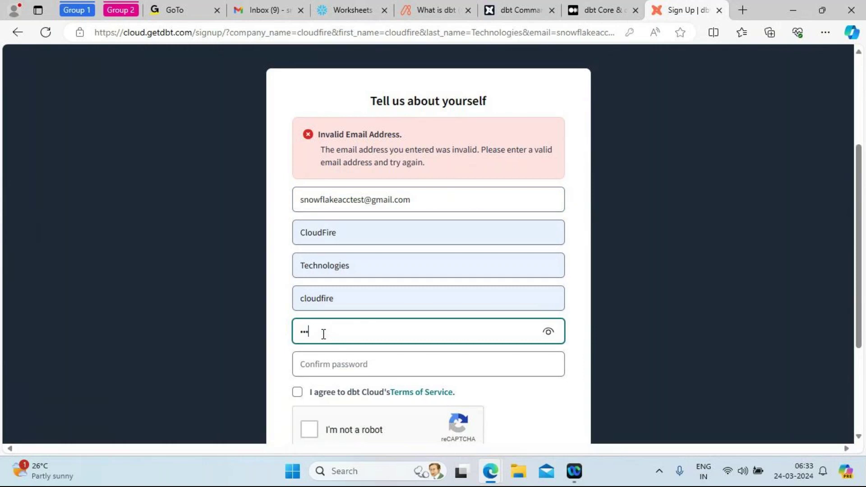
text(••)
click(329, 361)
text(••••••••••)
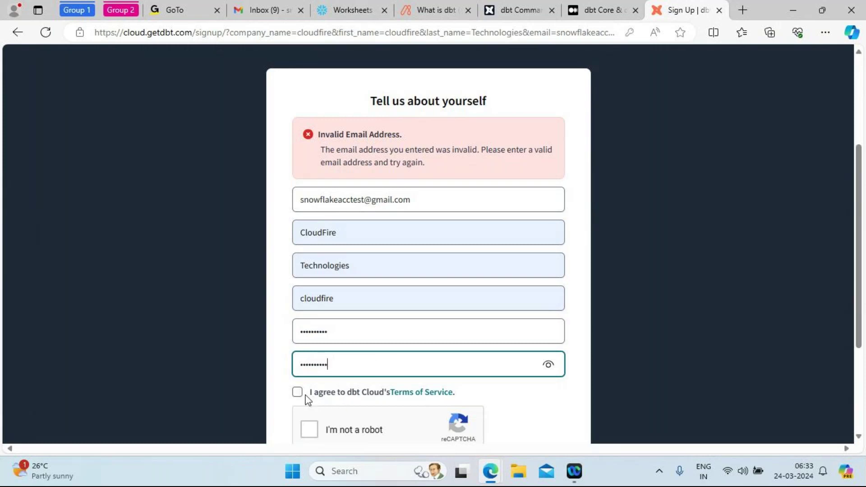
- Accept the Terms of Service, solve the bicycle reCAPTCHA, and create the dbt Cloud account
click(299, 393)
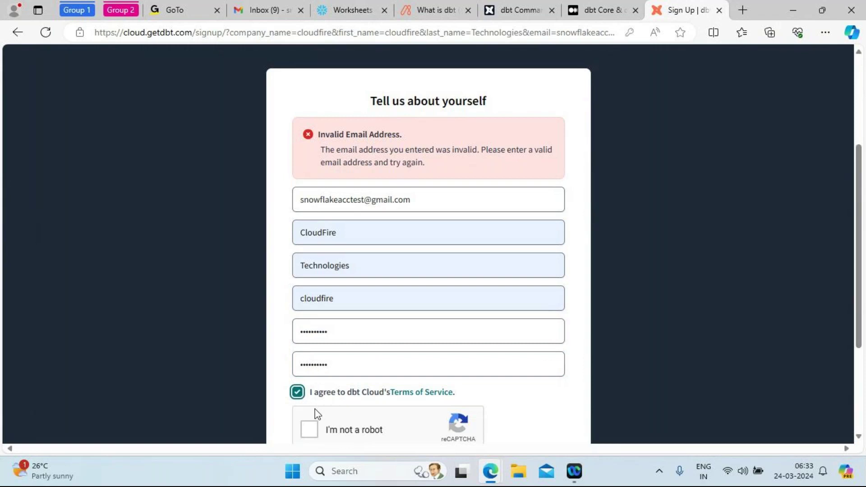
click(310, 431)
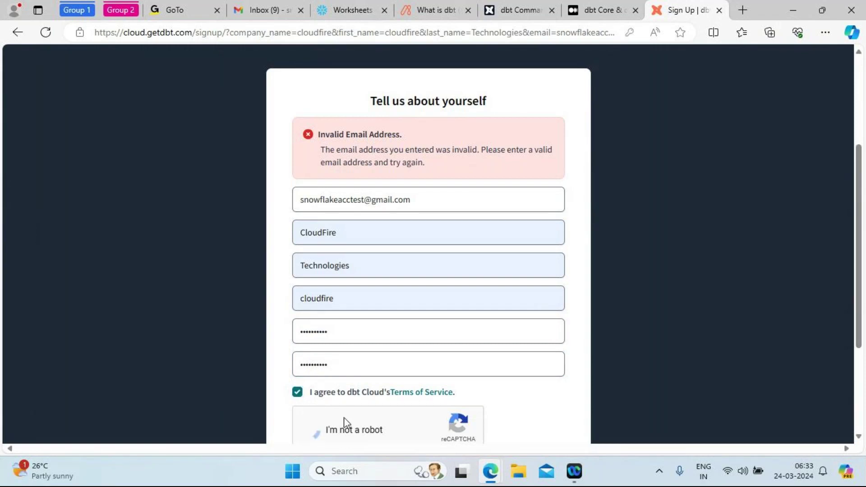
click(439, 208)
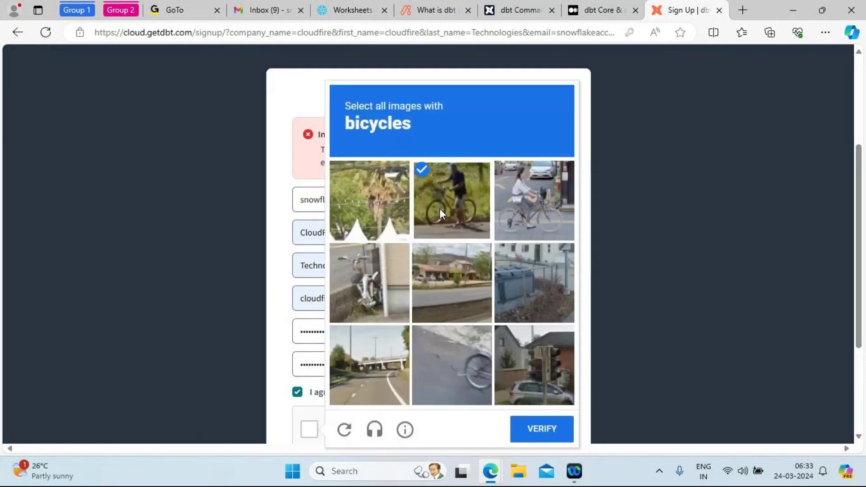
click(545, 213)
click(467, 385)
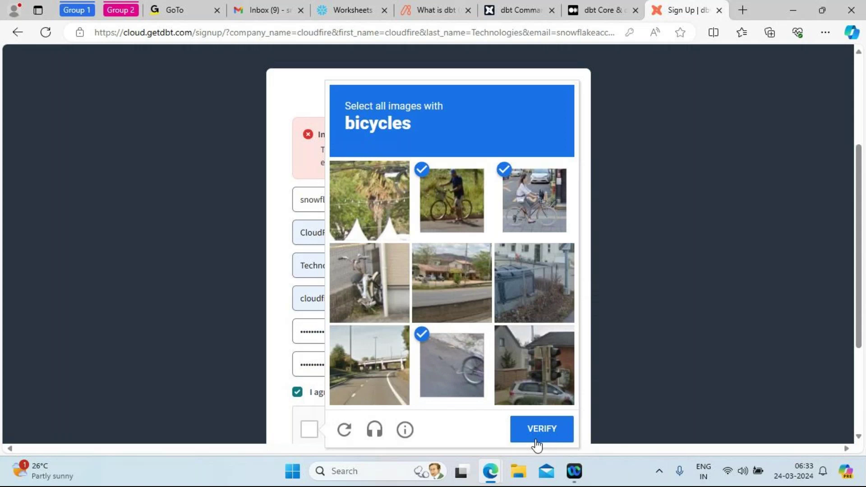
click(378, 288)
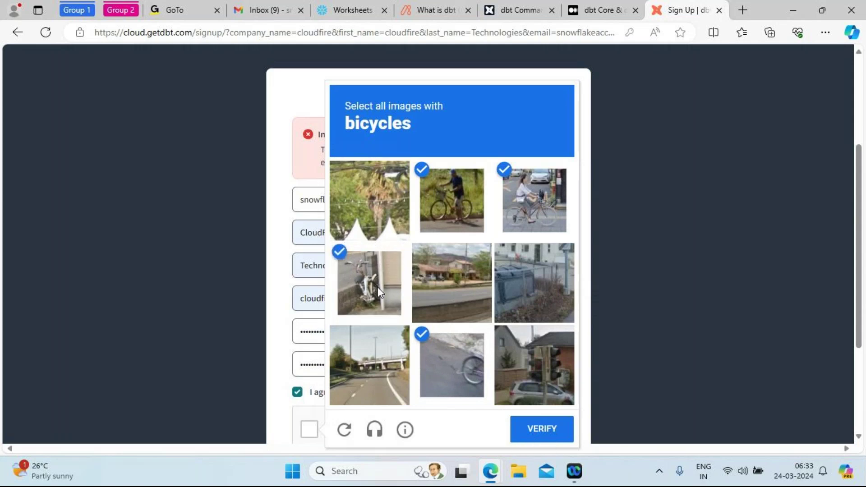
click(540, 431)
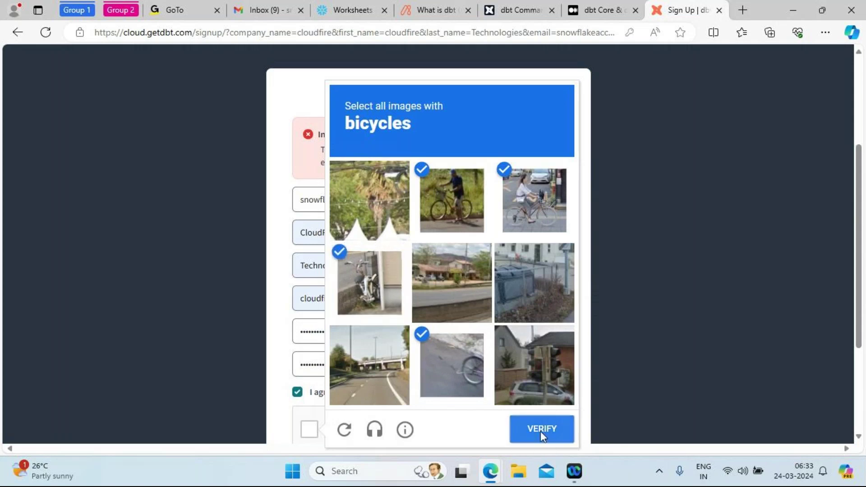
drag(858, 288, 862, 370)
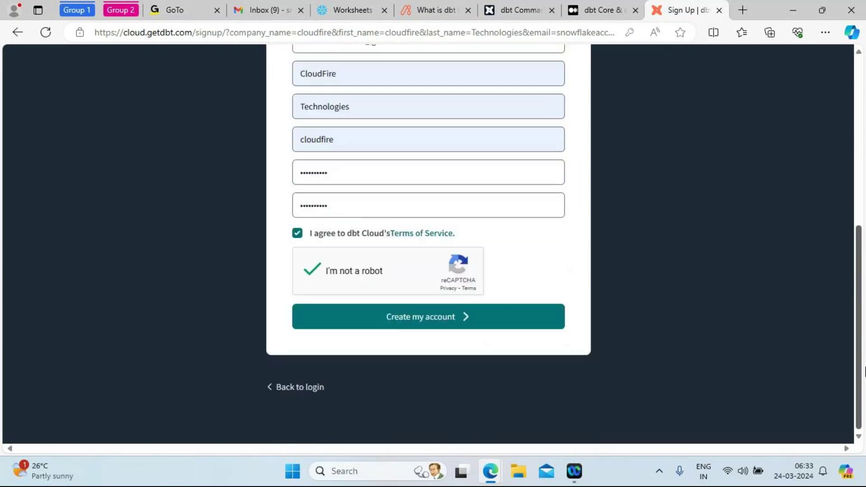
click(432, 316)
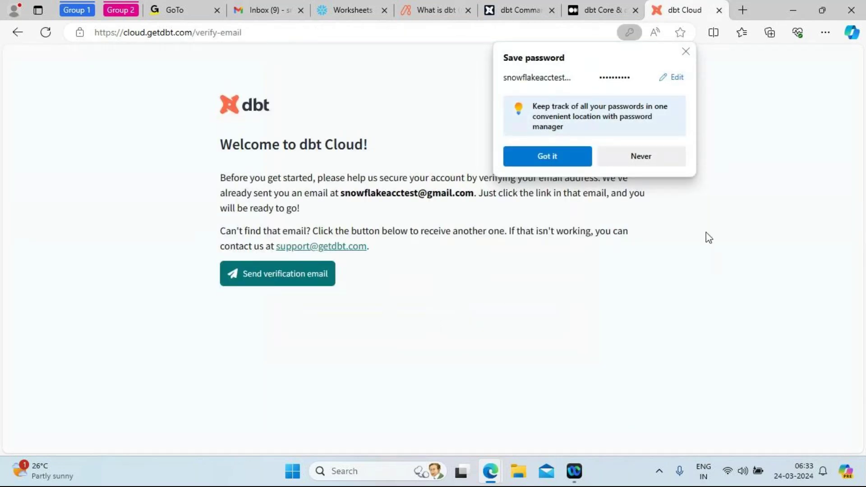
- Close Edge's save-password offer, leaving the verify-email notice on screen
click(685, 52)
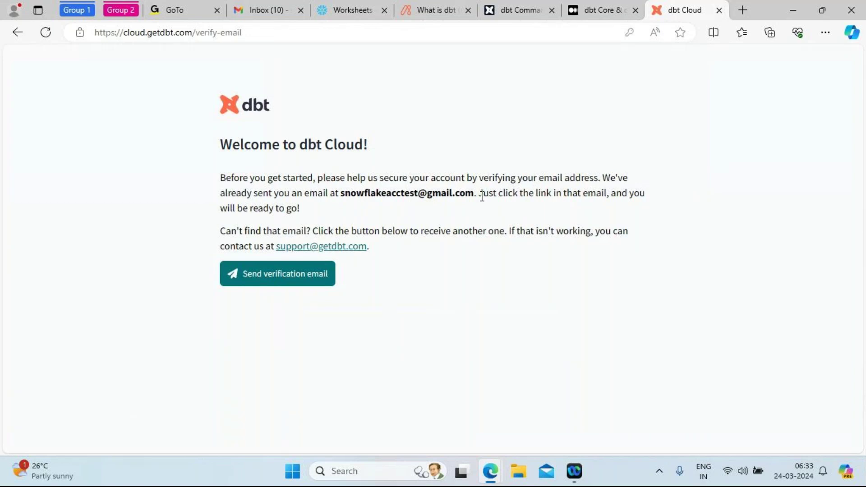
drag(342, 194, 472, 198)
click(484, 336)
- Open the 'dbt Cloud: Please verify your new account' email in Gmail and verify the address
click(258, 11)
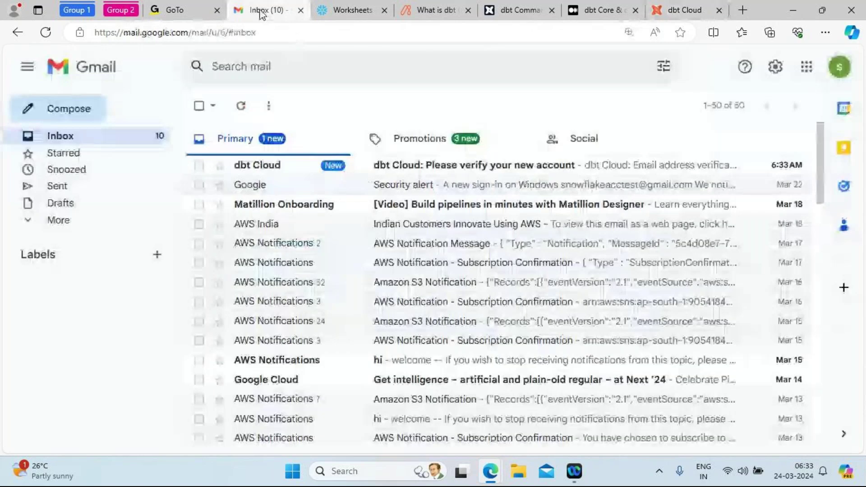
click(423, 172)
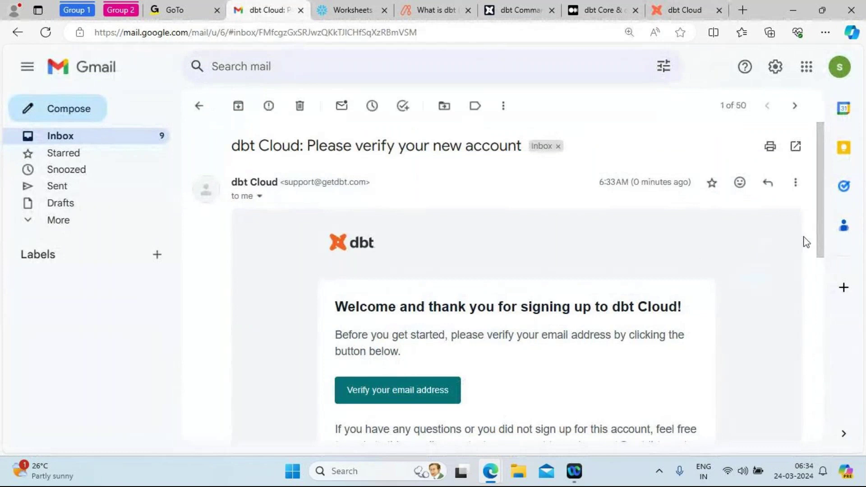
drag(825, 222, 826, 267)
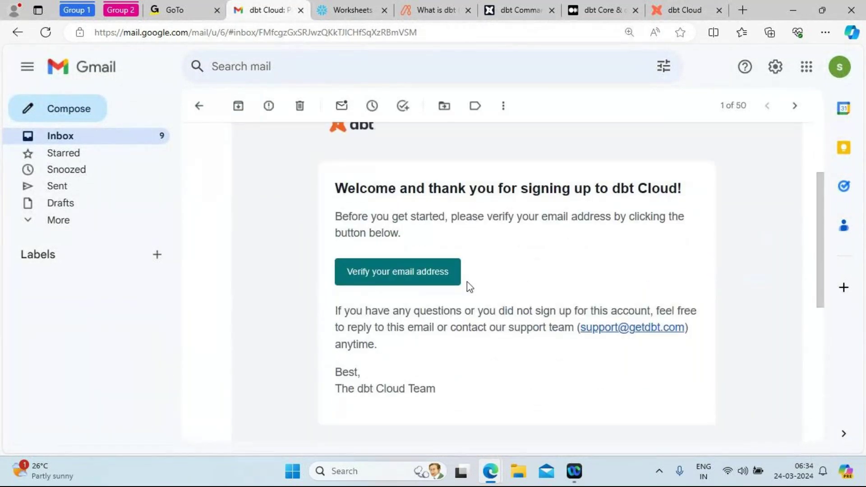
click(411, 284)
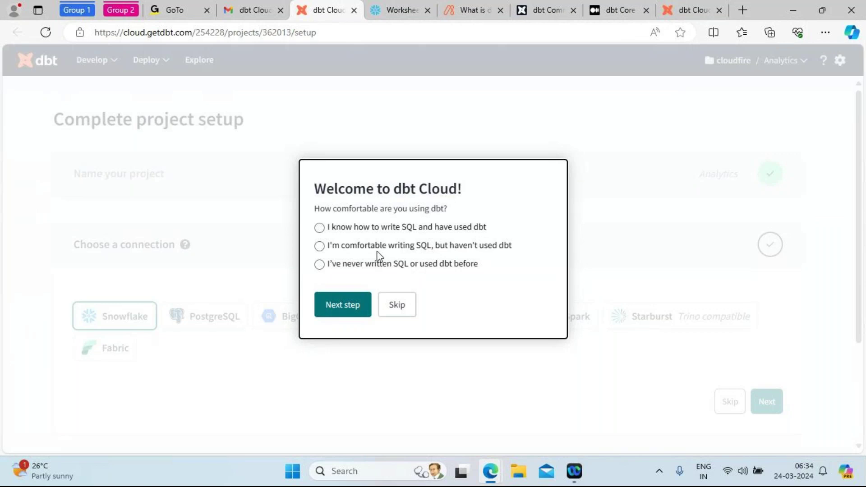
- Answer 'comfortable writing SQL, but haven't used dbt' and 'I have a data warehouse', then continue with Snowflake
click(319, 246)
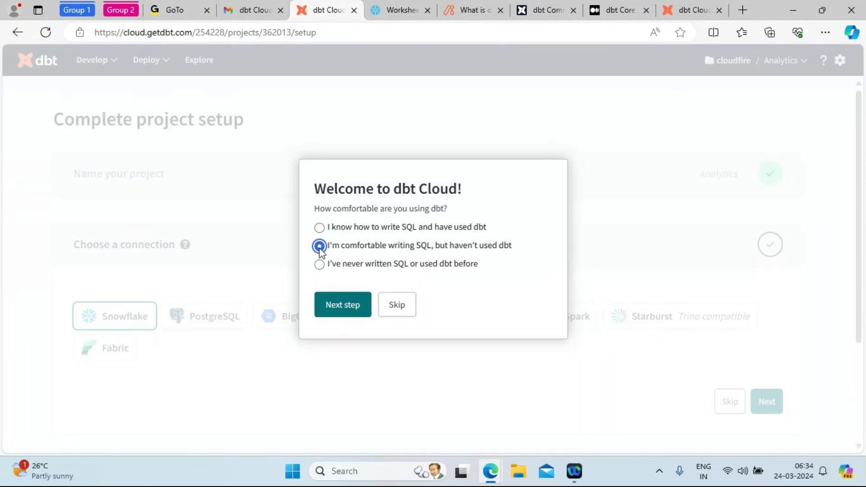
click(342, 303)
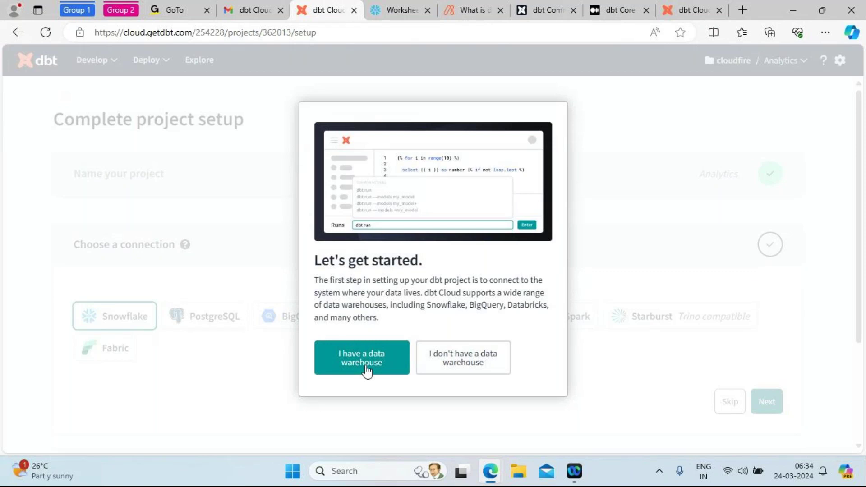
click(360, 366)
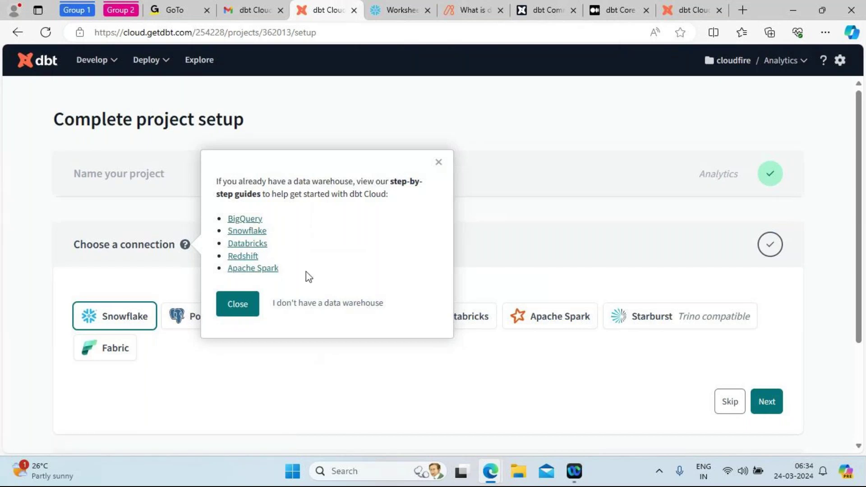
click(245, 304)
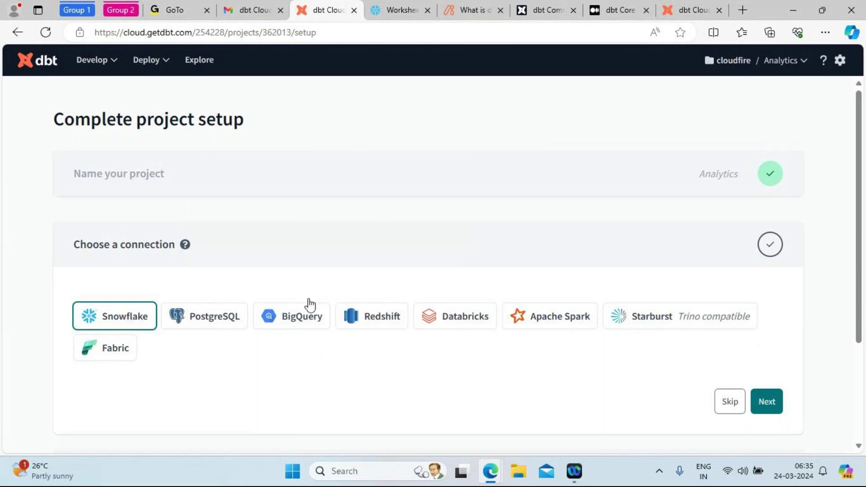
click(768, 400)
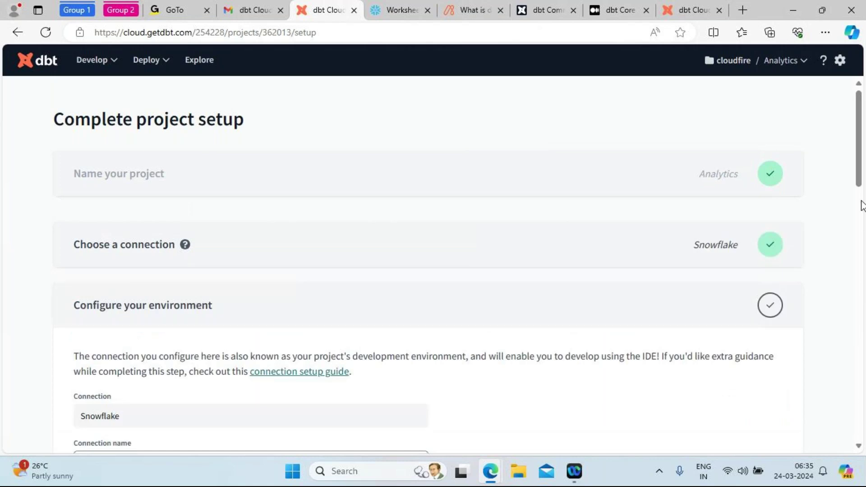
drag(861, 163, 850, 178)
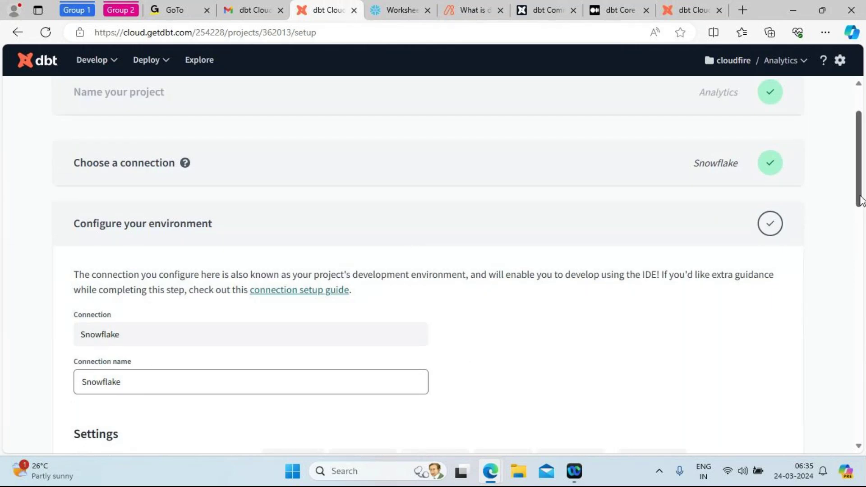
drag(858, 192, 861, 266)
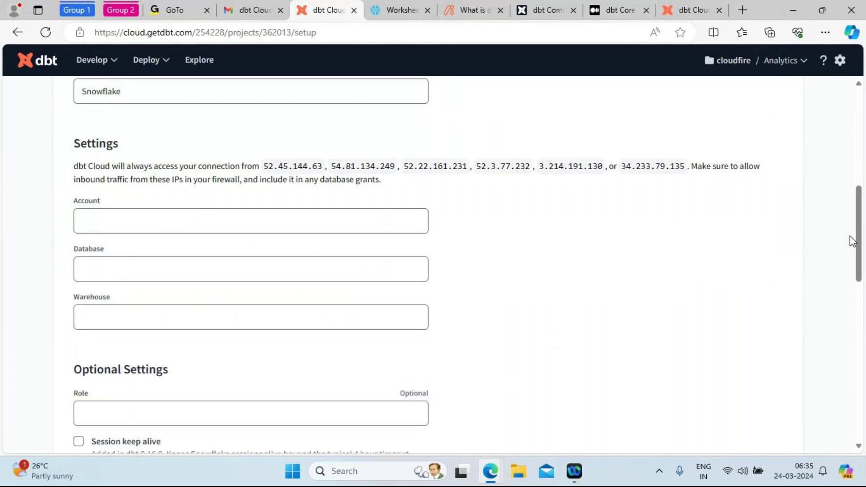
drag(859, 239, 845, 338)
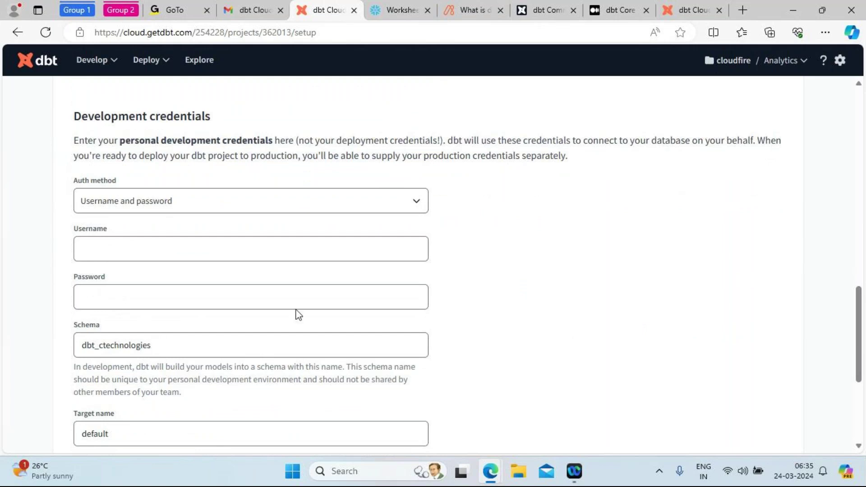
drag(859, 310, 858, 354)
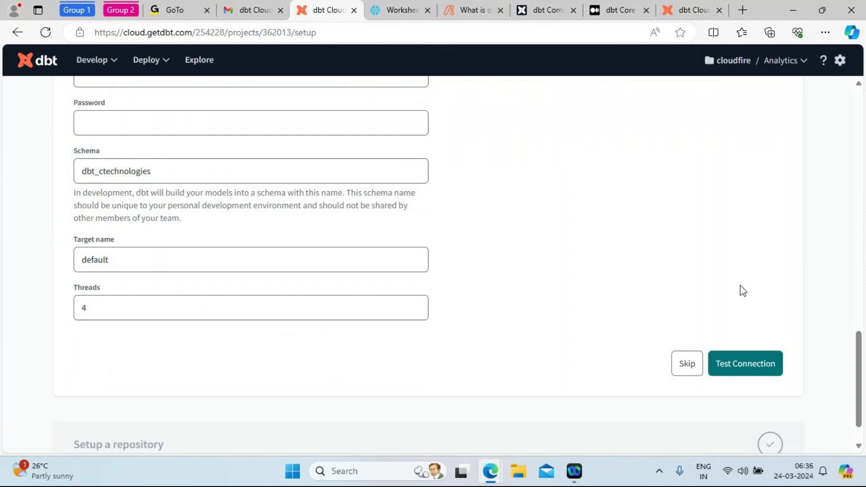
drag(858, 368, 842, 217)
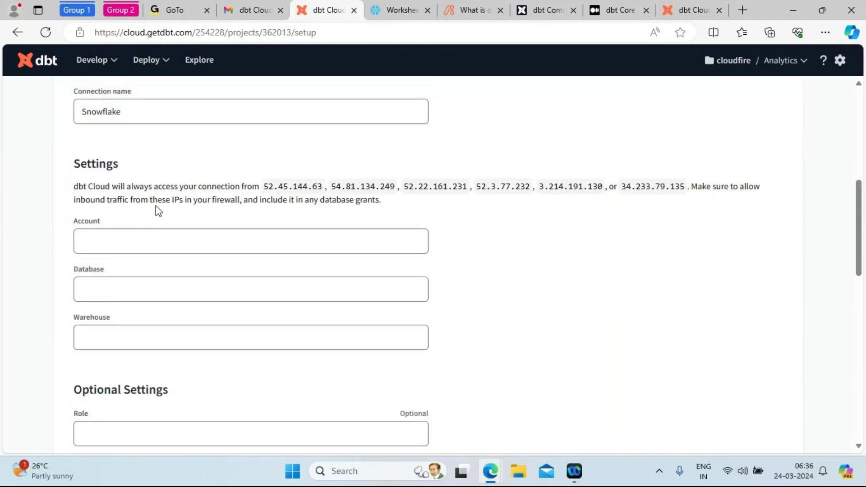
- Copy the Snowflake account URL from the account menu and return to dbt Cloud's connection settings
click(394, 14)
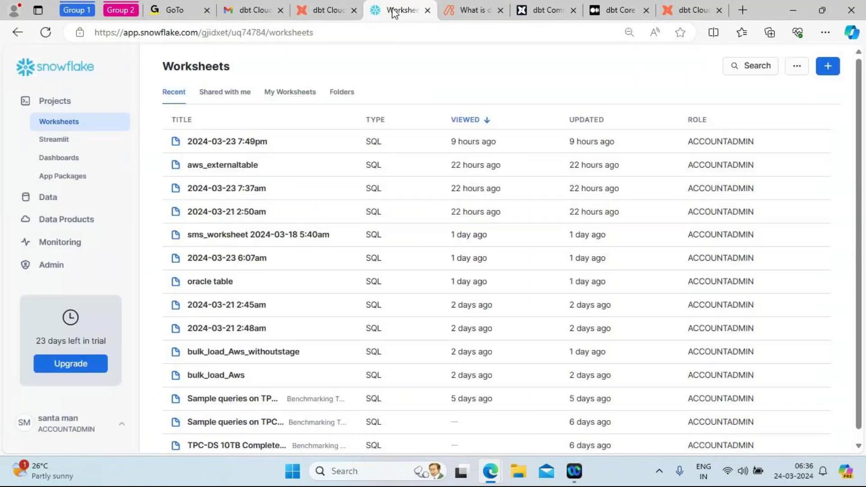
click(121, 422)
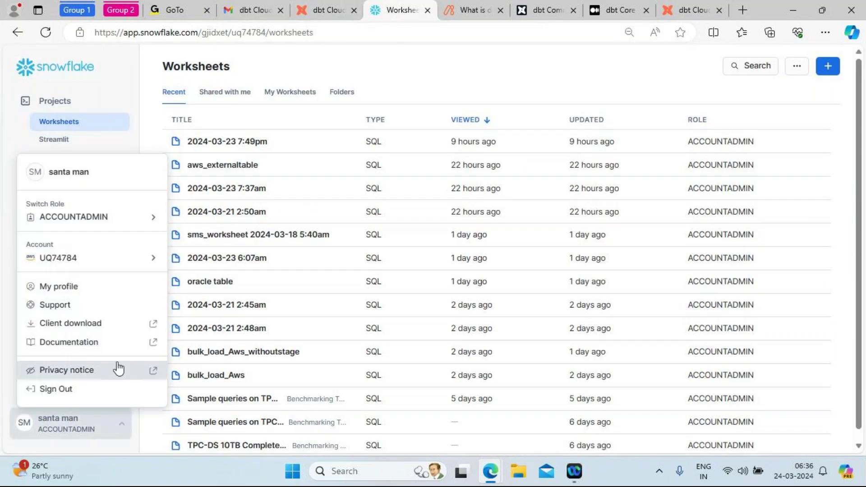
mouse_move(130, 230)
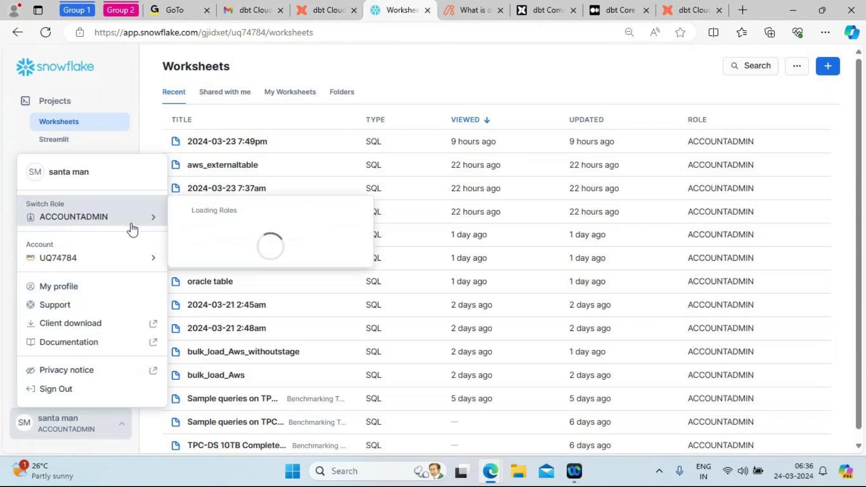
mouse_move(125, 260)
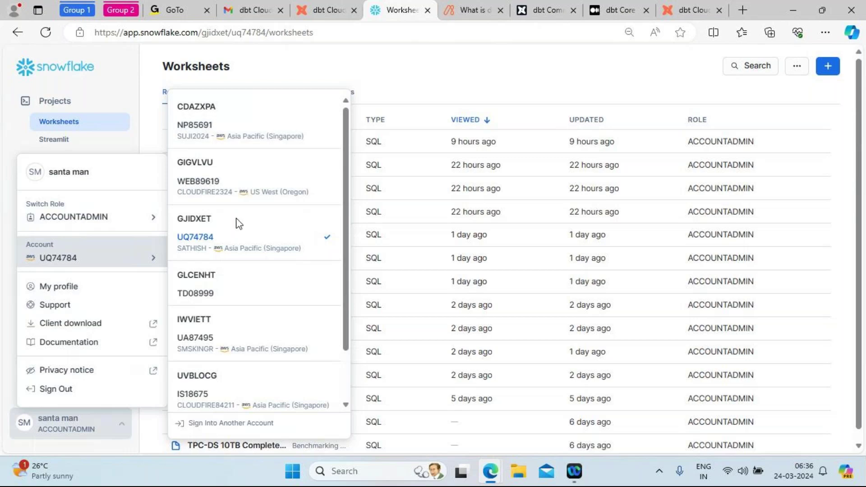
mouse_move(187, 248)
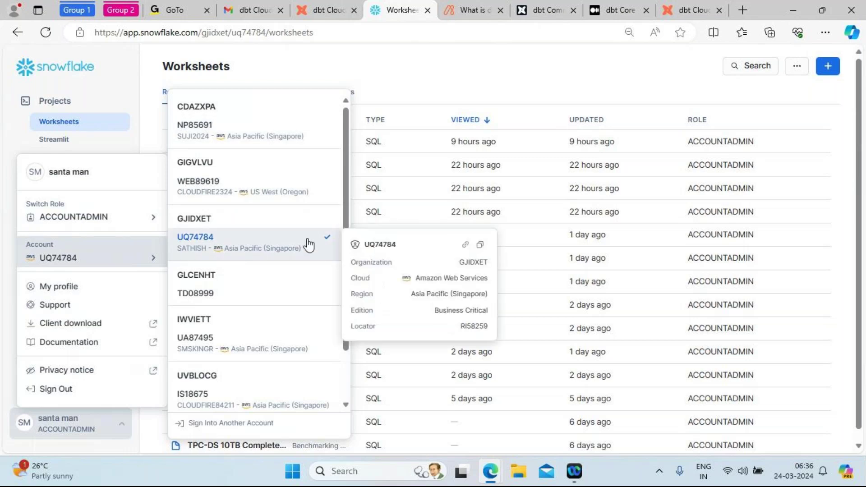
mouse_move(309, 253)
click(465, 245)
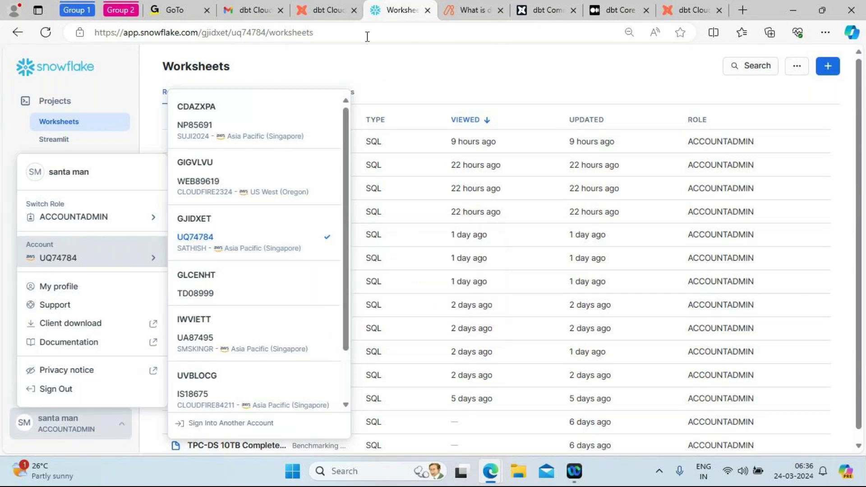
click(311, 11)
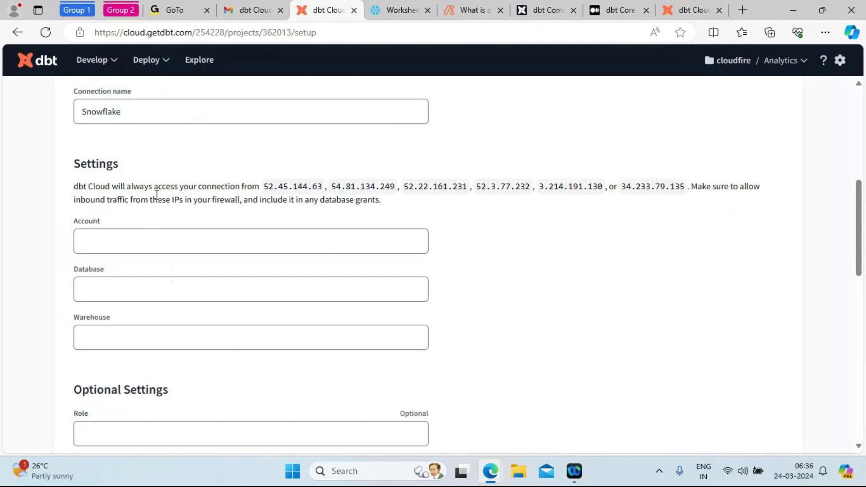
- Paste the Snowflake URL into Account, trimming it to the identifier ending at 'ap-southeast-1'
click(106, 243)
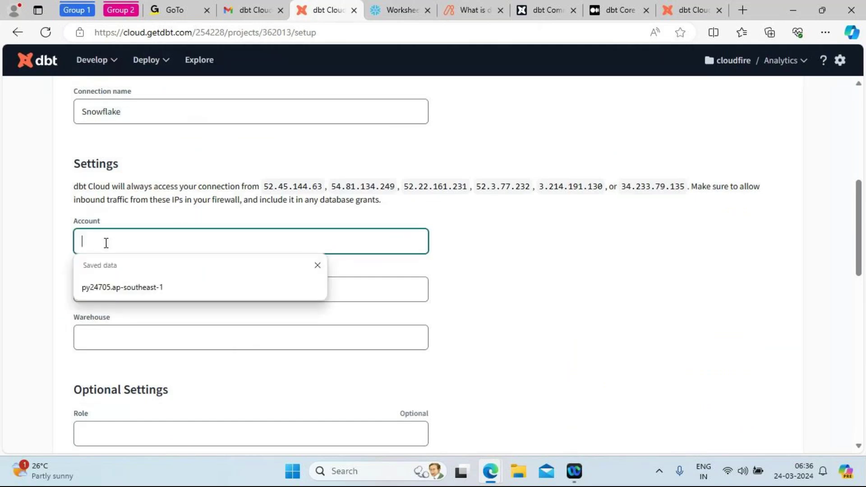
text(https://ri58259.ap-southeast-1.snowflakecomputing.com)
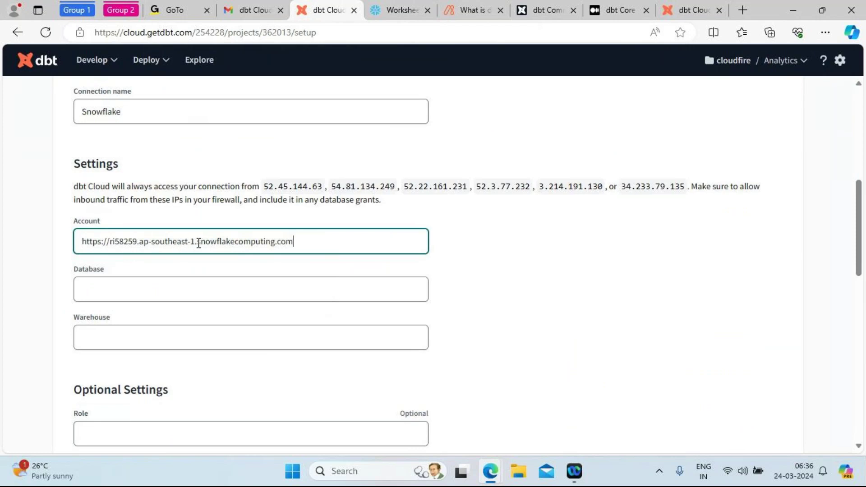
drag(196, 242, 111, 243)
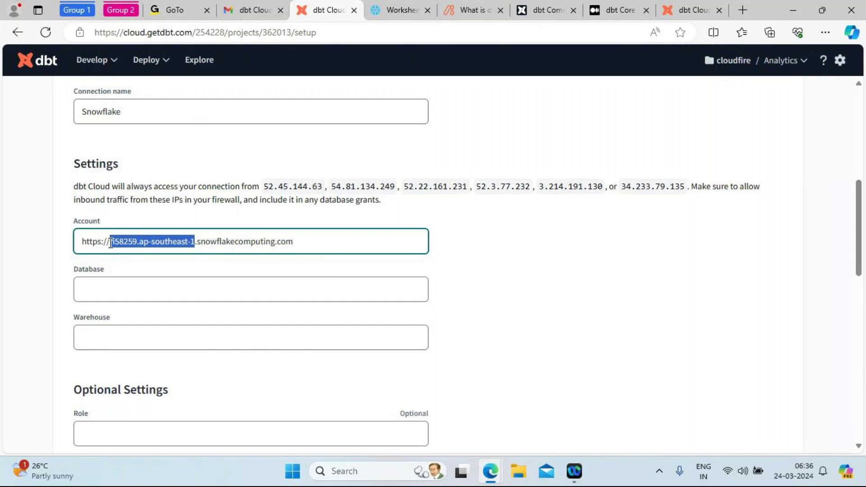
click(110, 243)
key(BackSpace)
key(BackSpace)
key(BackSpace)
key(BackSpace)
key(BackSpace)
key(BackSpace)
key(BackSpace)
key(BackSpace)
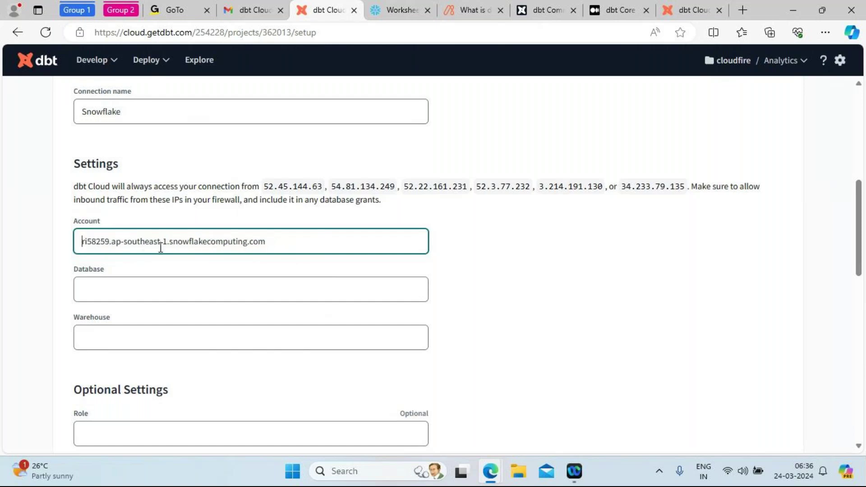
drag(166, 243, 273, 244)
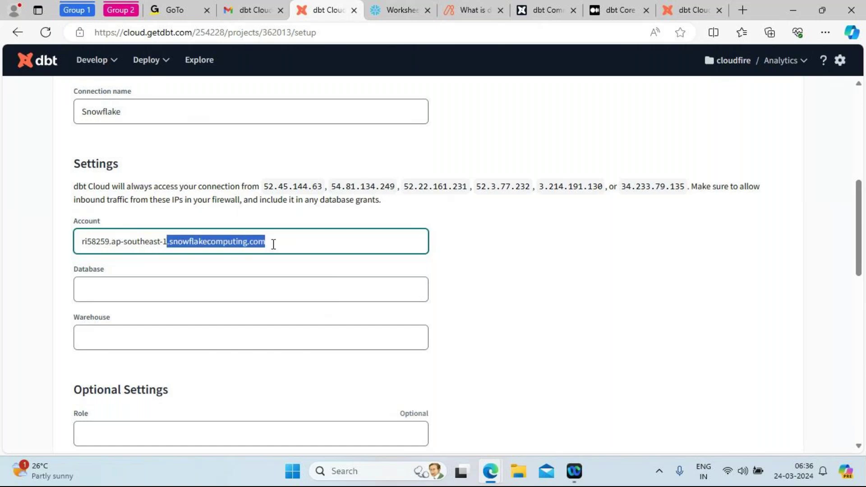
key(BackSpace)
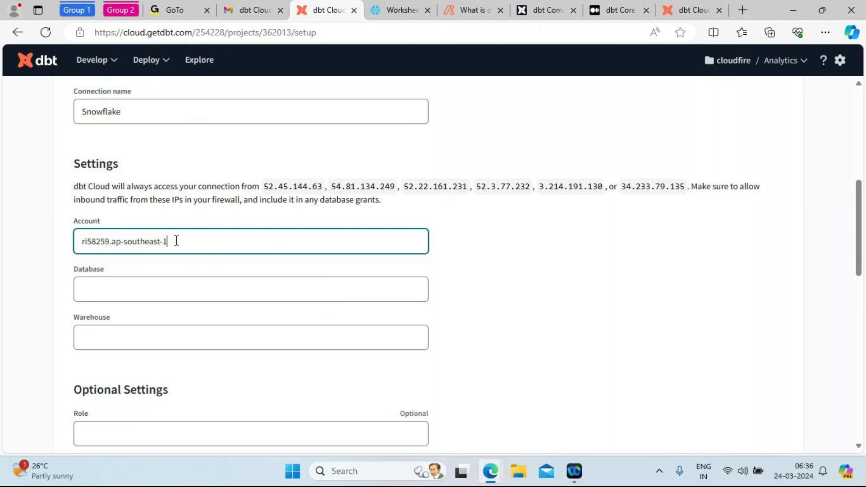
click(106, 293)
click(540, 283)
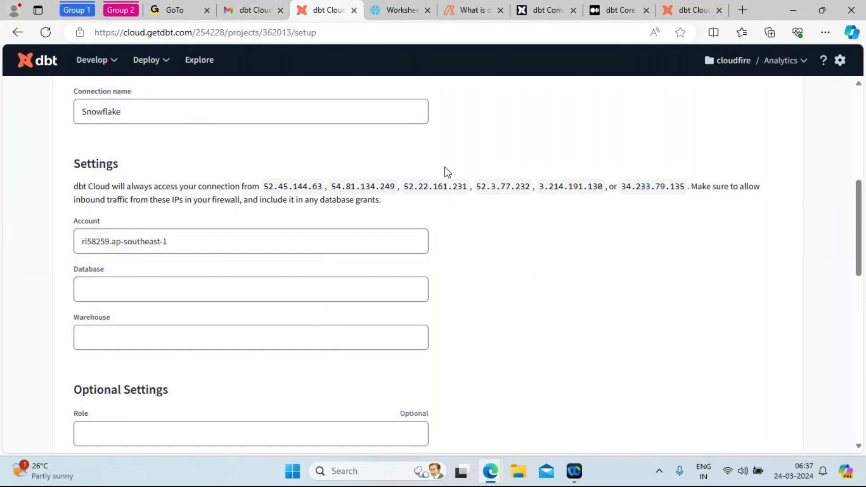
- In Snowflake, create a new SQL worksheet named DBT_WORKSHEET
click(401, 9)
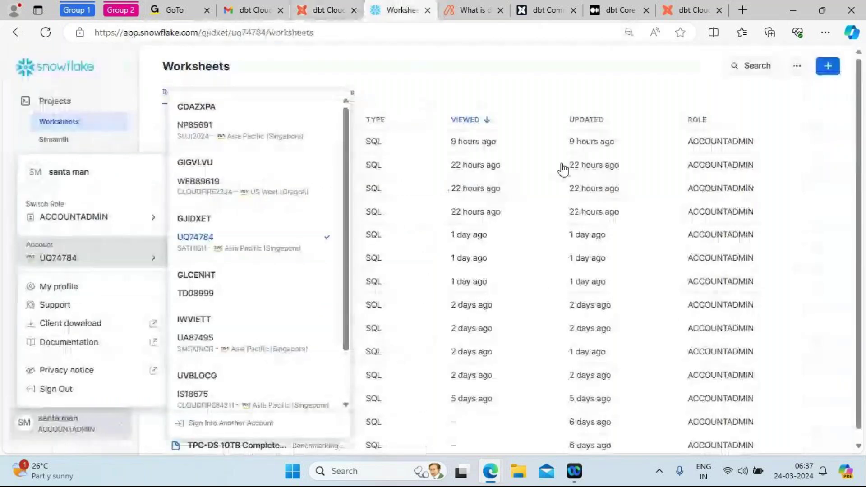
click(486, 67)
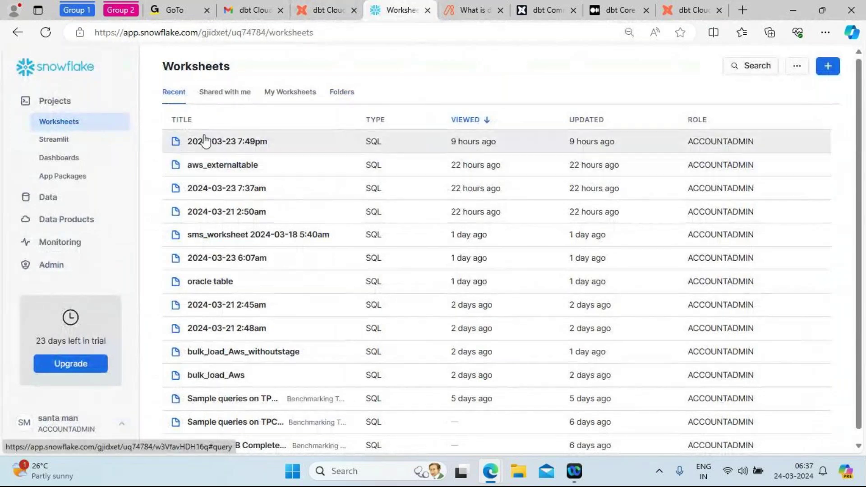
click(827, 66)
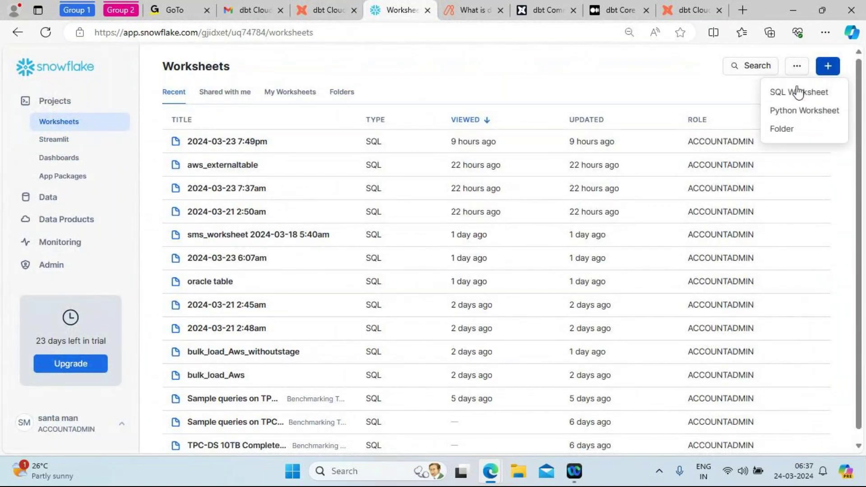
click(797, 91)
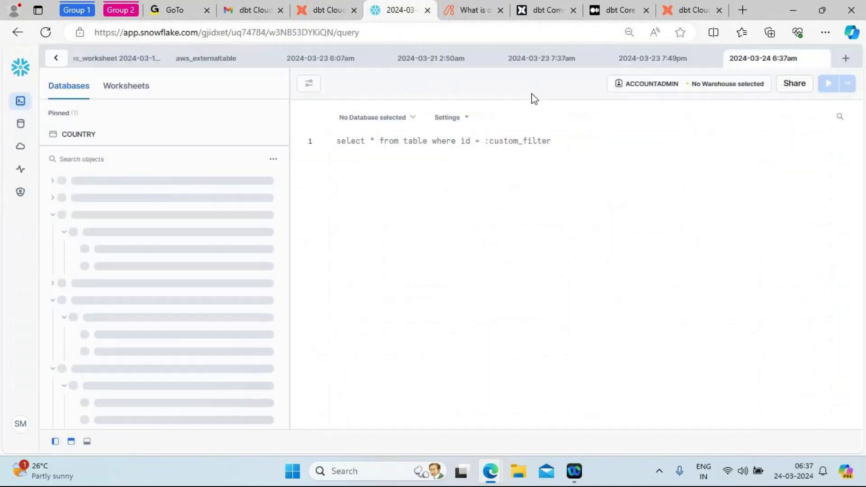
double_click(756, 59)
text(DBT_WORKSHEET)
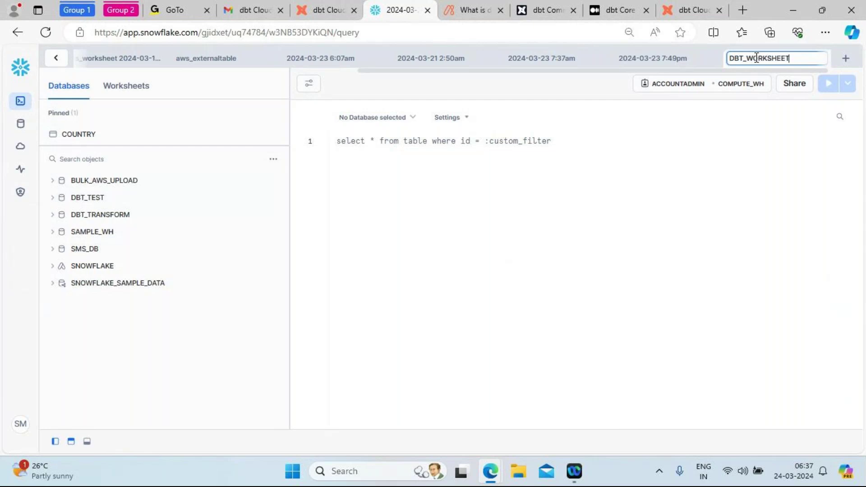
key(Return)
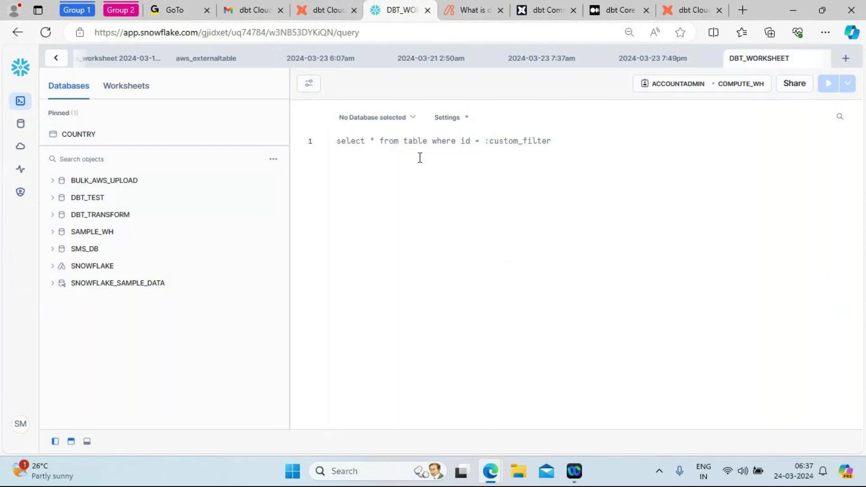
- Write and run 'CREATE OR REPLACE DATABASE IF EXISTS DBT_TRANSFORM'
text(CR)
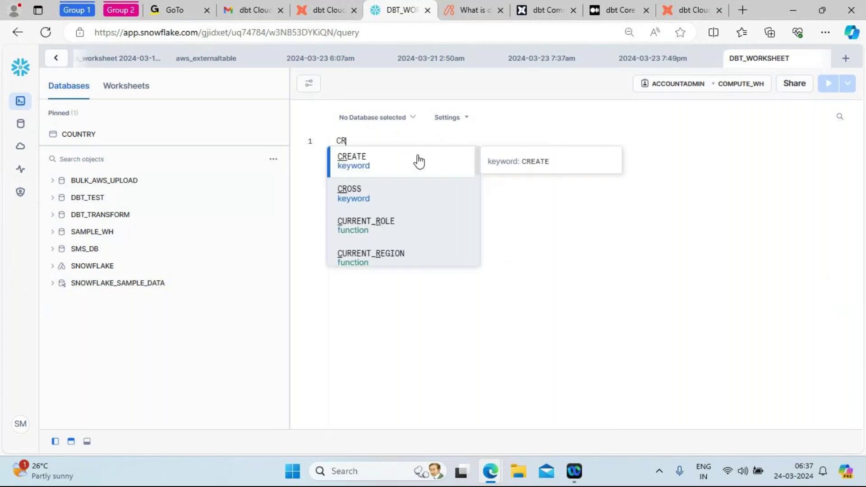
text(EATE OR REPL)
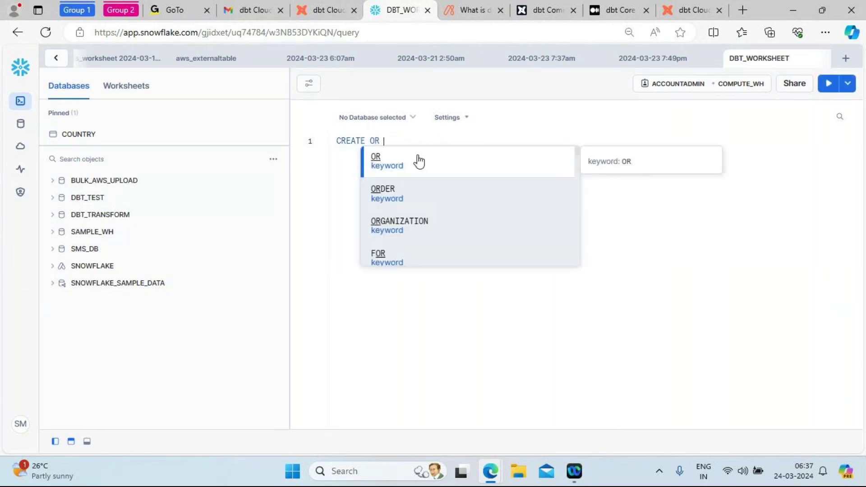
text(DATABASE)
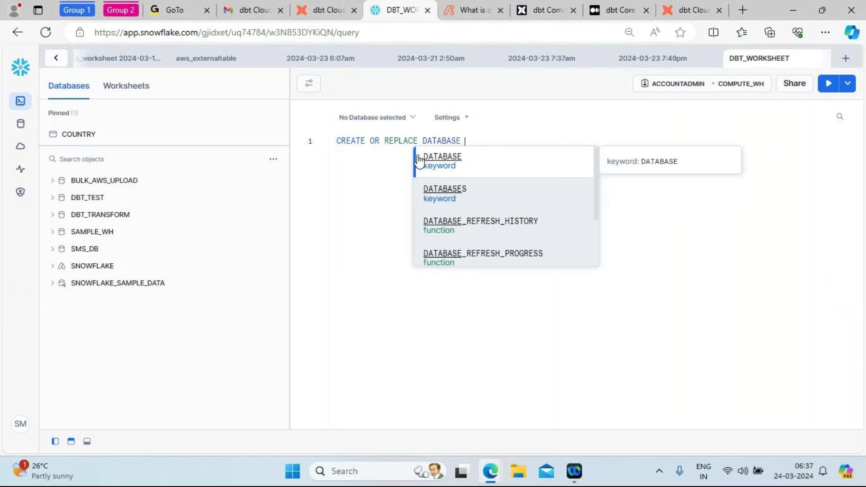
key(Escape)
text(IF EXISTS)
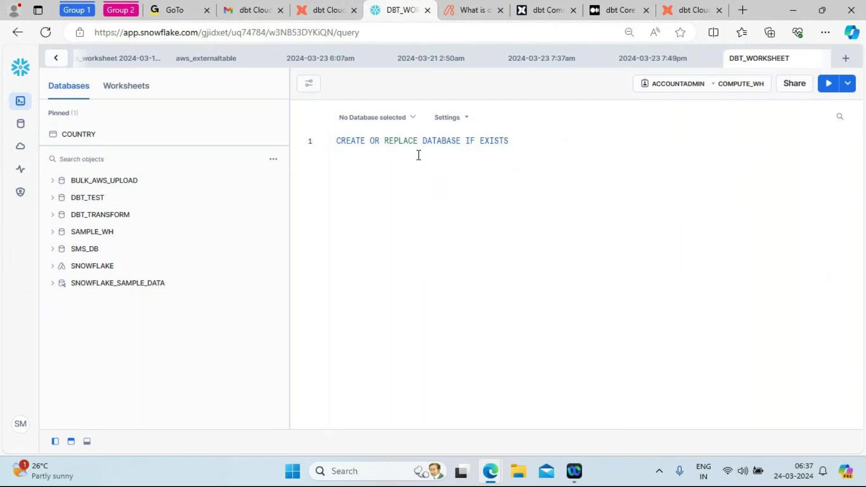
text( SBT)
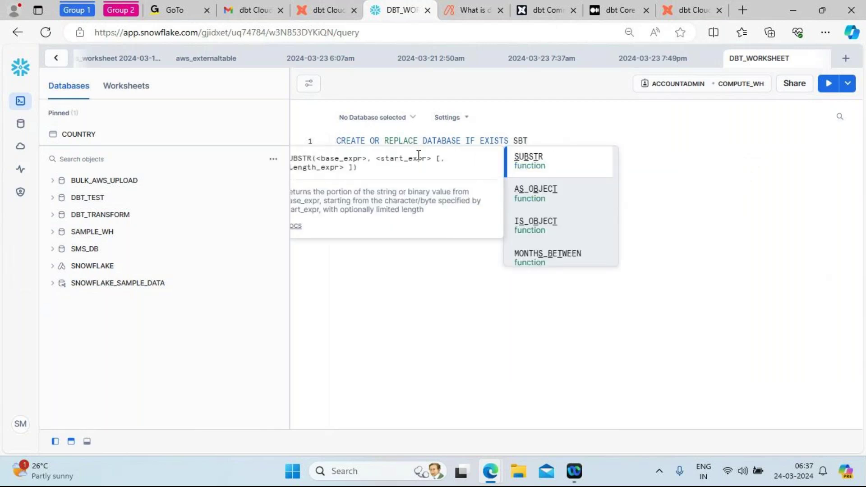
key(BackSpace)
key(BackSpace)
key(BackSpace)
text(DBT)
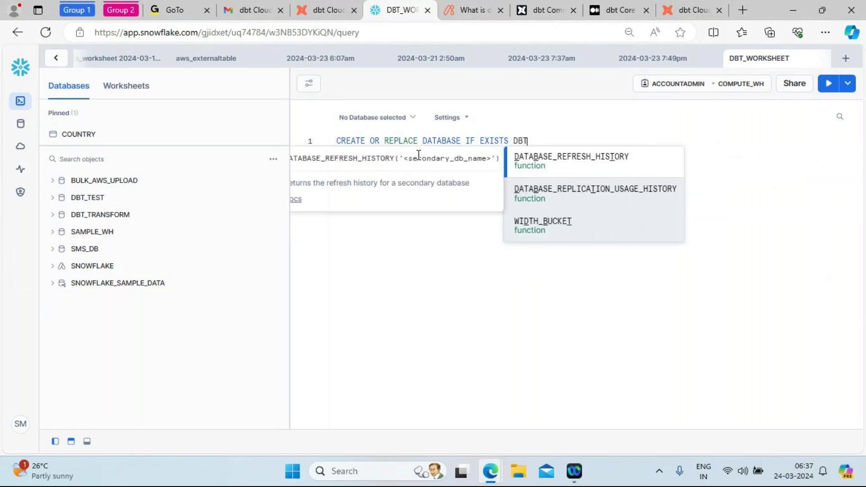
text(_TR)
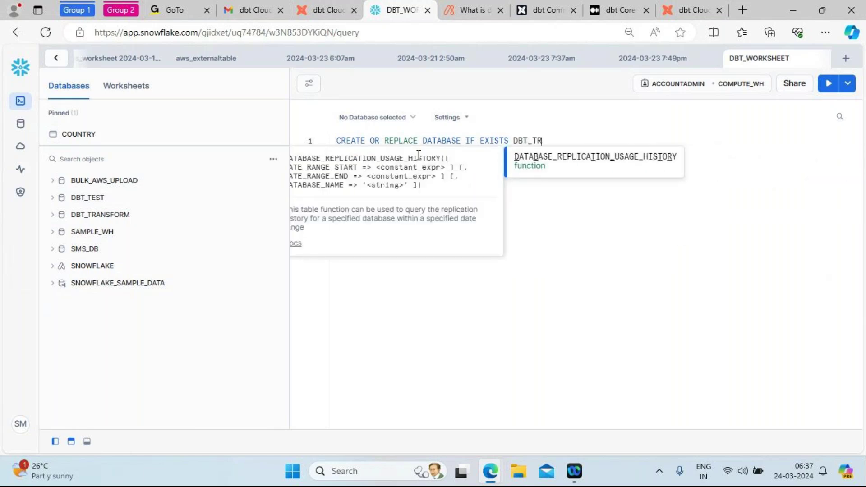
text(ANSFORM;)
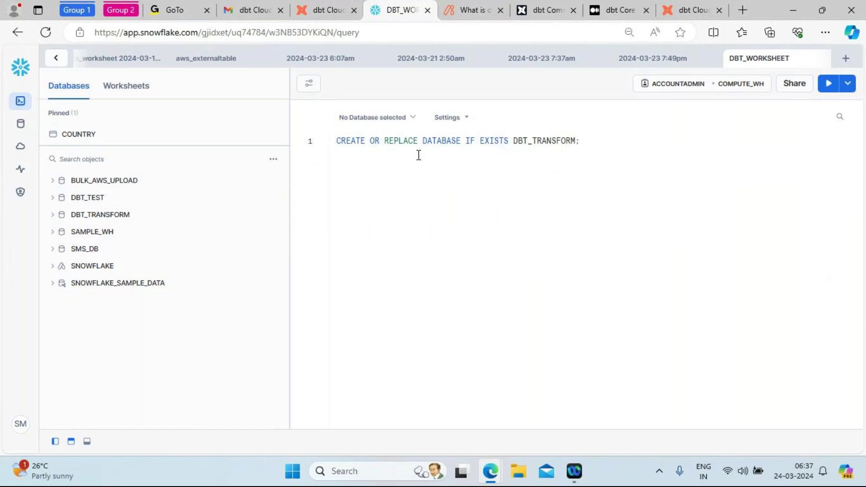
key(ctrl+a)
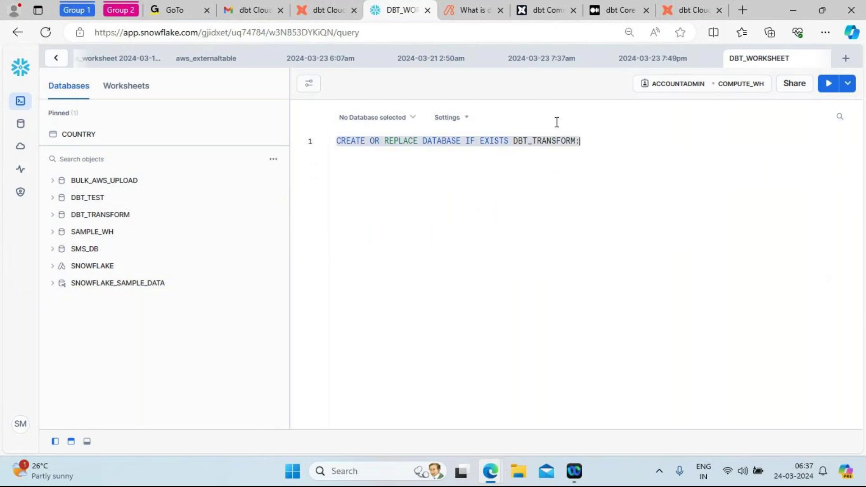
click(828, 87)
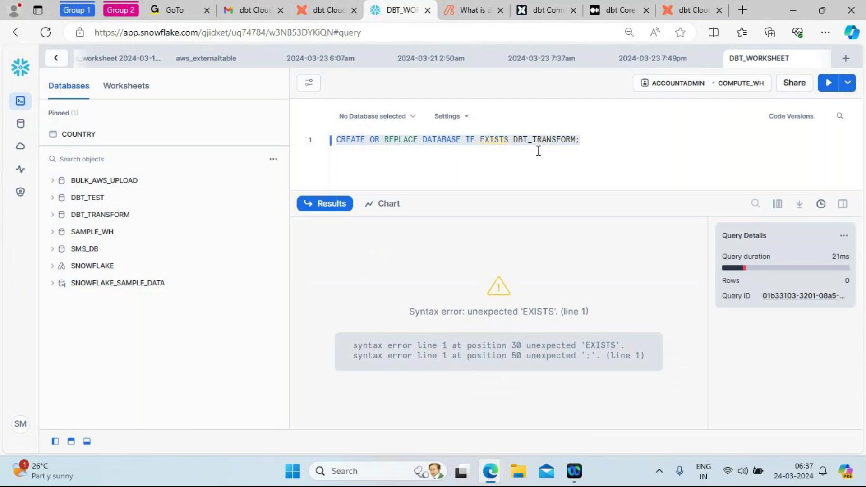
- Change EXISTS to EXIST, rerun, and start renaming DBT_TRANSFORM to DBT_TUTORIAL
click(509, 140)
key(BackSpace)
drag(595, 140, 316, 141)
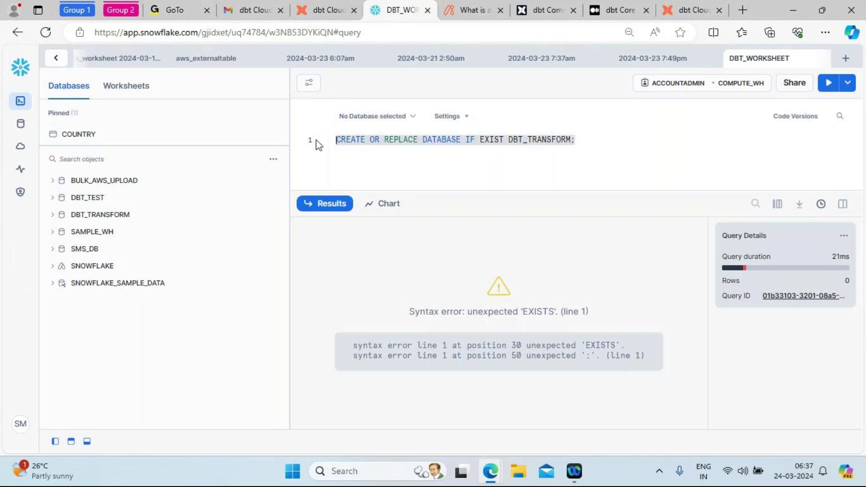
click(827, 88)
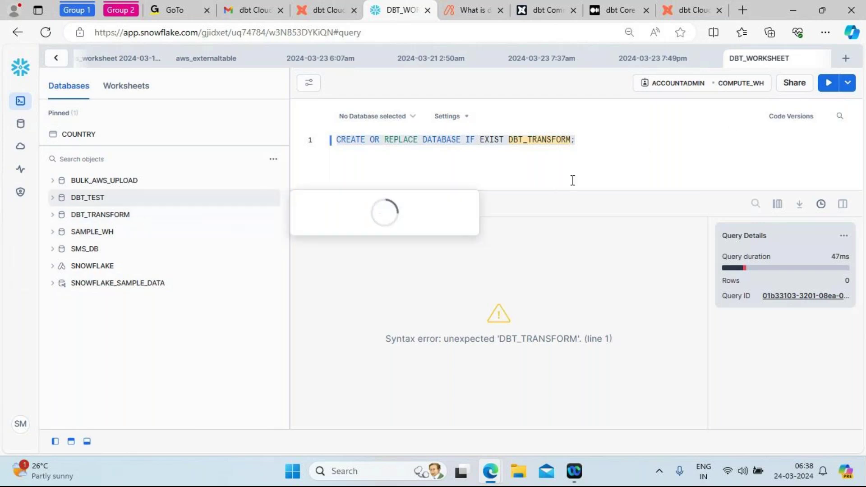
click(574, 141)
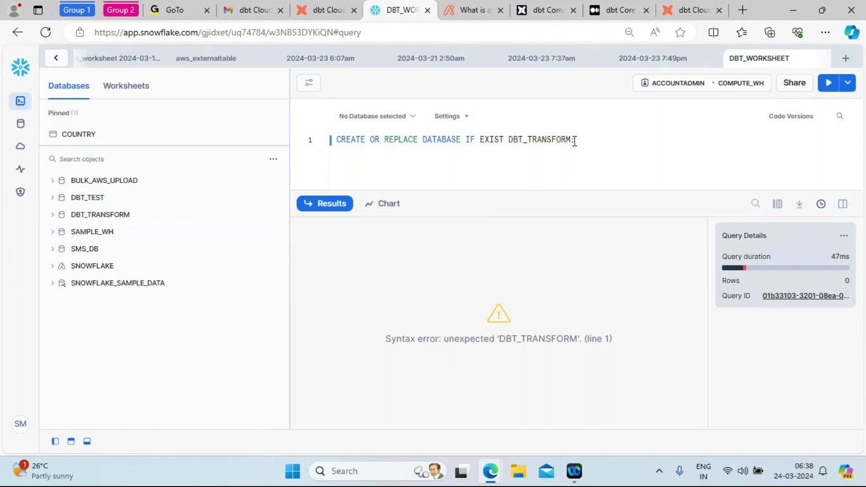
key(Left)
key(BackSpace)
key(BackSpace)
key(BackSpace)
key(BackSpace)
key(BackSpace)
key(BackSpace)
key(BackSpace)
key(BackSpace)
key(BackSpace)
text(TU)
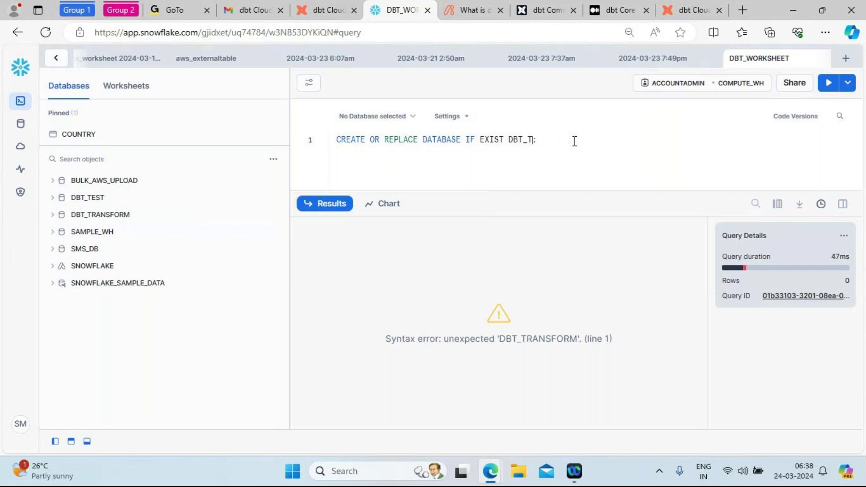
text(TORIAL)
- Run the CREATE DATABASE statement, enlarge the editor, and refresh the database list
drag(604, 143, 344, 142)
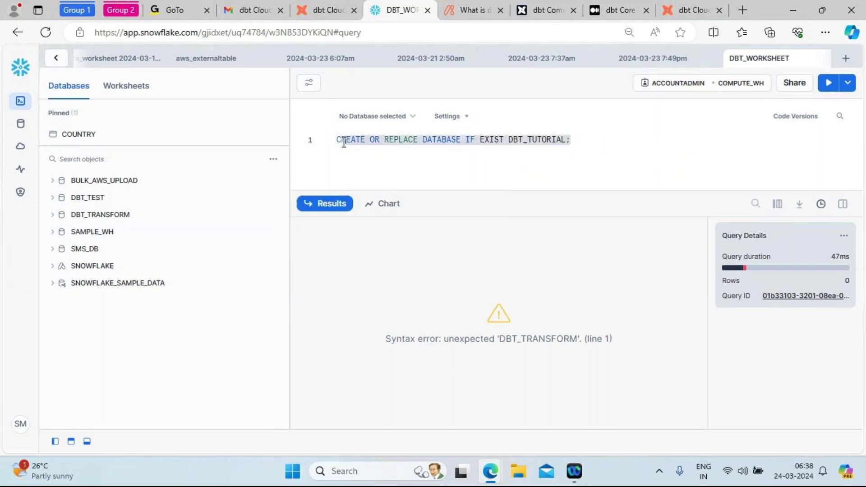
click(827, 86)
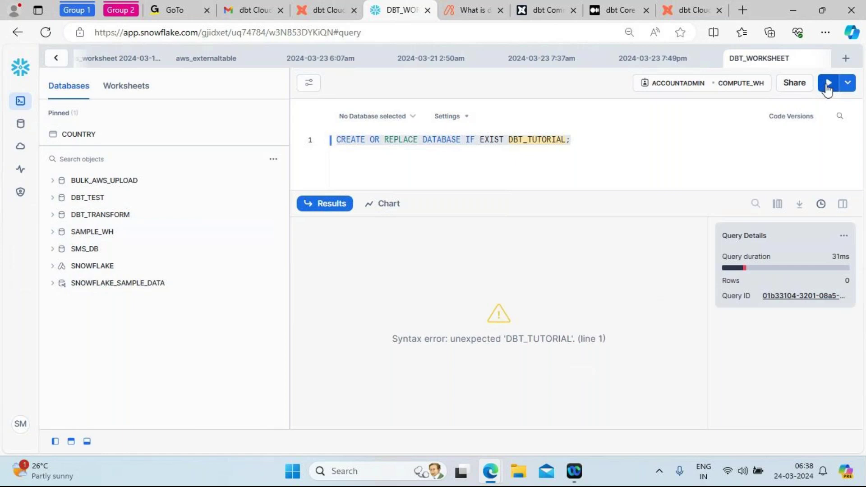
drag(452, 195, 471, 301)
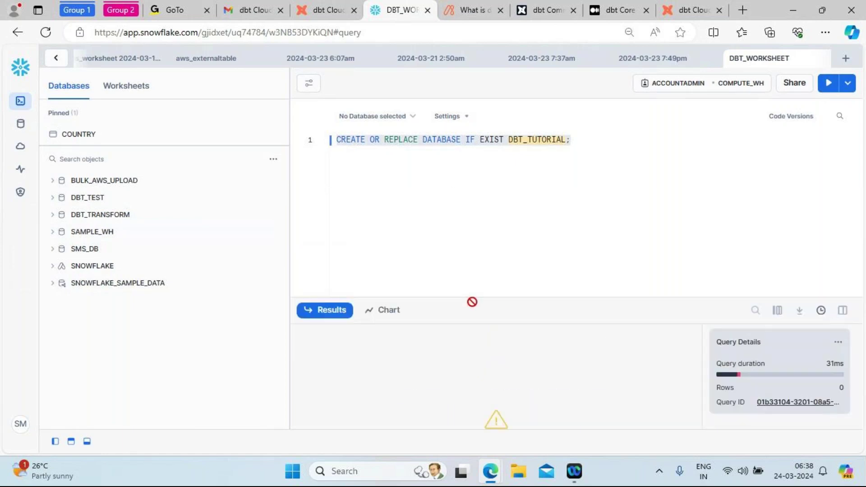
click(503, 141)
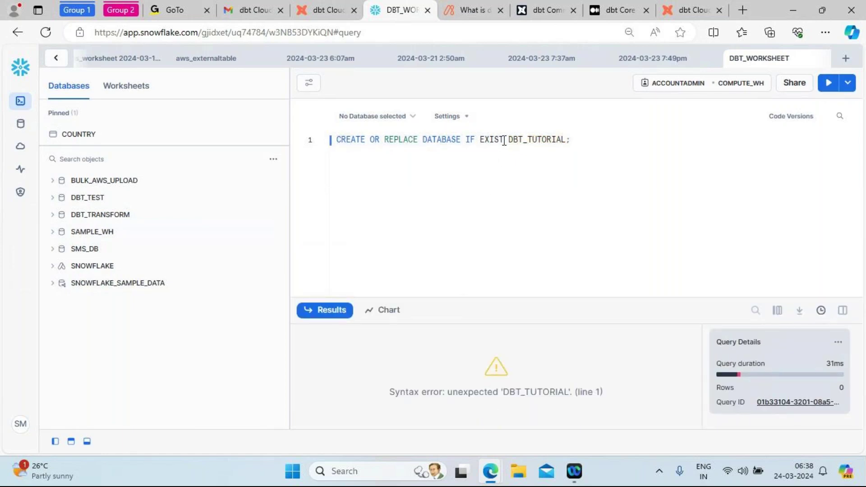
mouse_move(281, 135)
click(272, 158)
click(262, 186)
- Correct EXIST back to EXISTS and rerun the statement
click(504, 139)
text(S)
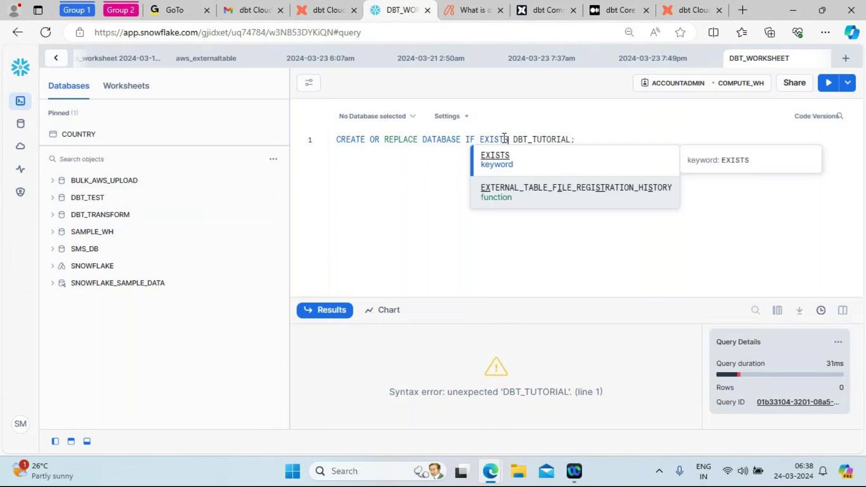
click(549, 155)
drag(582, 139, 308, 128)
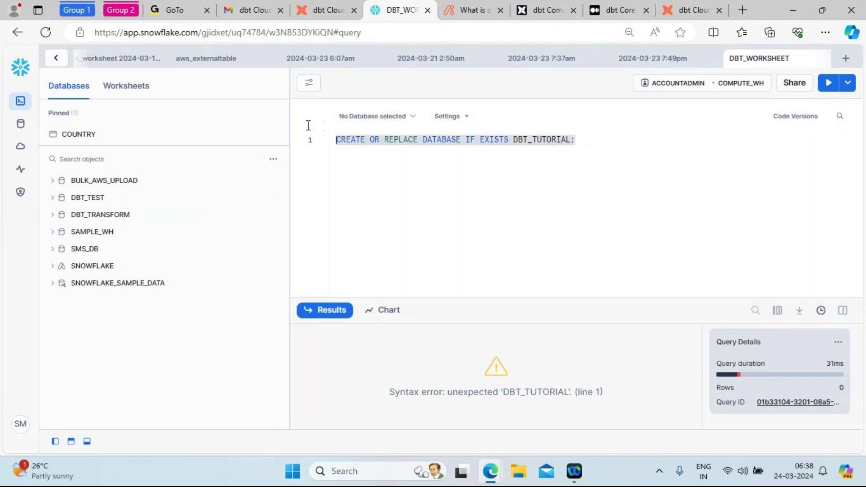
click(828, 83)
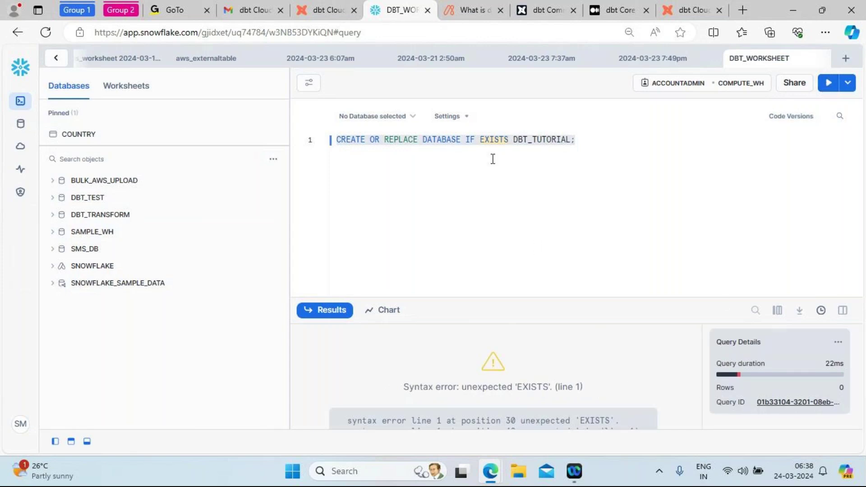
- Insert NOT to make it IF NOT EXISTS DBT_TUTORIAL and run the query
click(480, 139)
text(NOT)
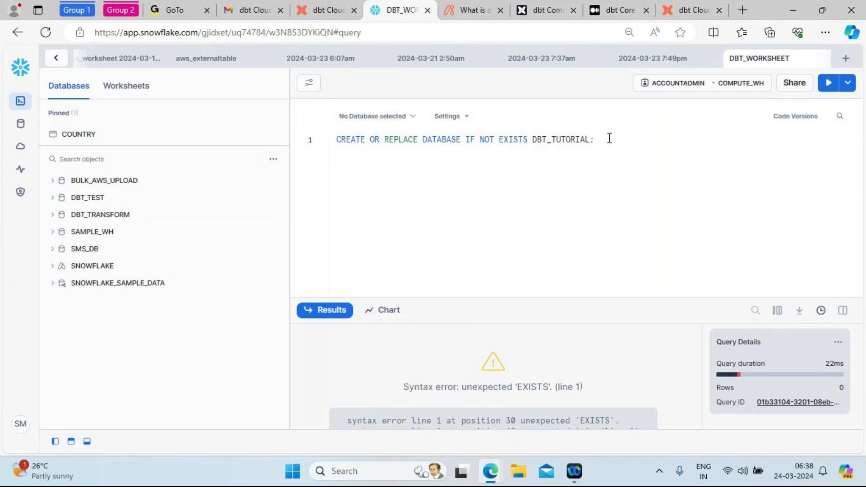
key(ctrl+a)
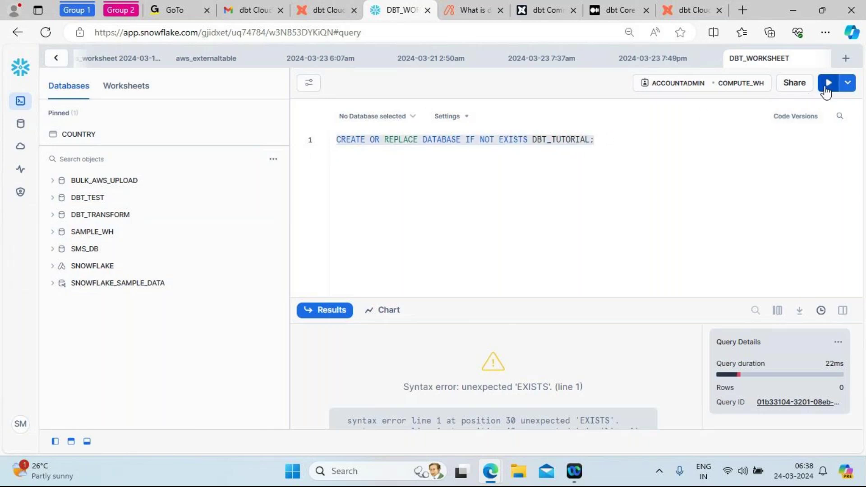
click(828, 83)
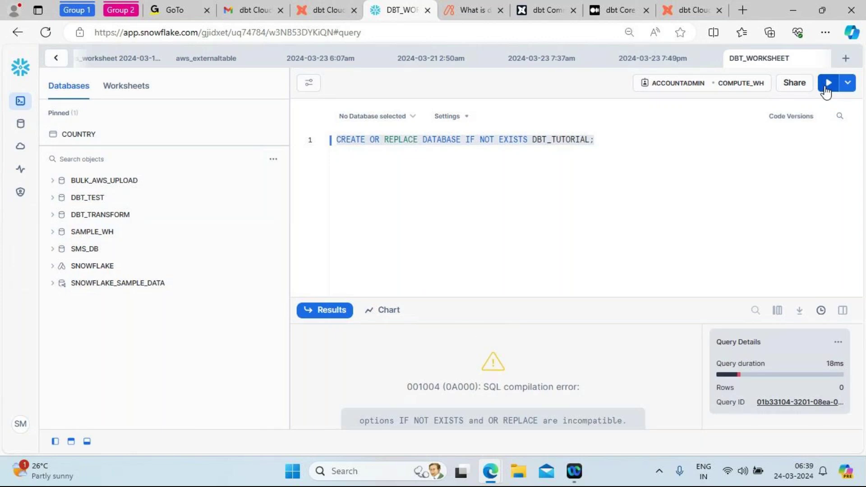
- Remove OR REPLACE from the statement and run it to create DBT_TUTORIAL
click(419, 141)
key(BackSpace)
key(BackSpace)
key(BackSpace)
key(BackSpace)
key(BackSpace)
key(BackSpace)
key(BackSpace)
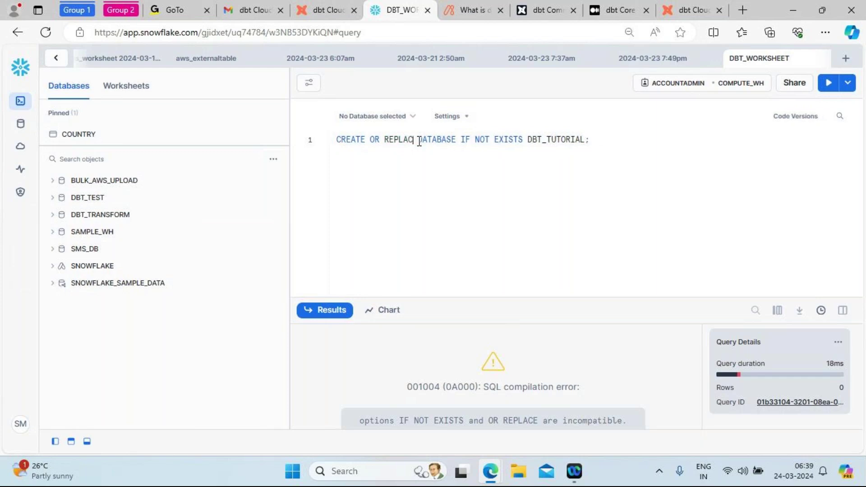
key(BackSpace)
key(BackSpace)
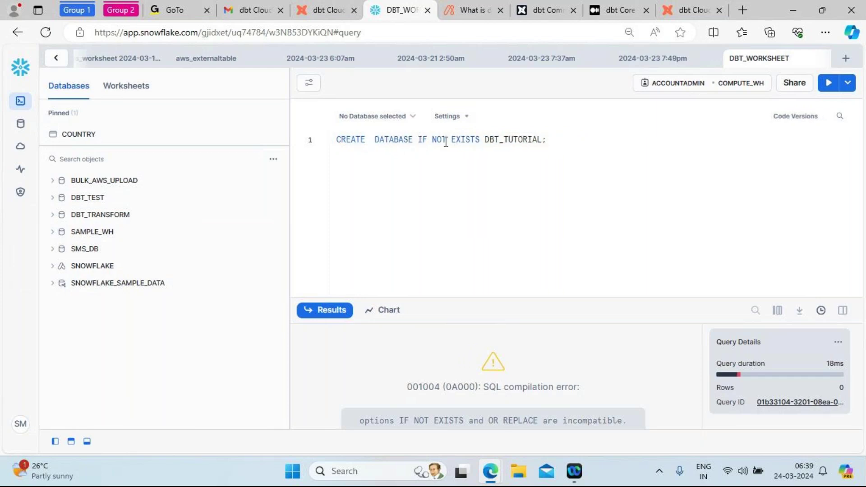
click(565, 141)
drag(547, 140, 335, 141)
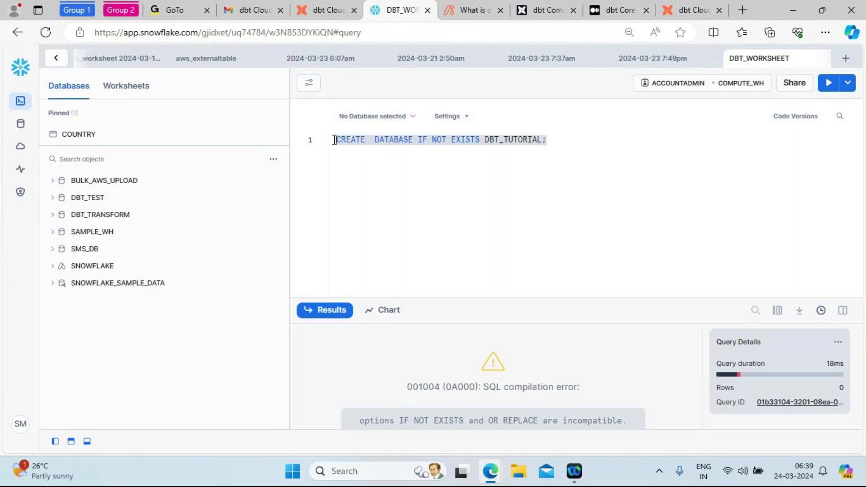
click(828, 85)
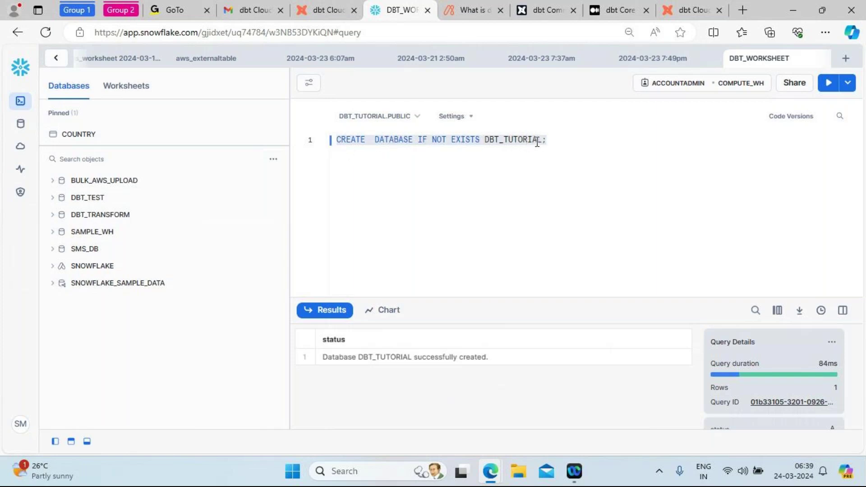
- Refresh the object list and expand DBT_TUTORIAL to show its INFORMATION_SCHEMA and PUBLIC schemas
click(271, 166)
click(256, 184)
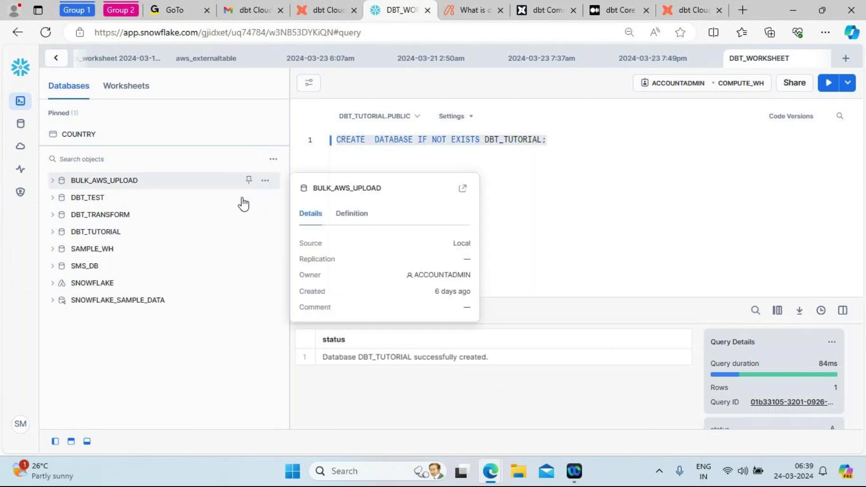
click(52, 231)
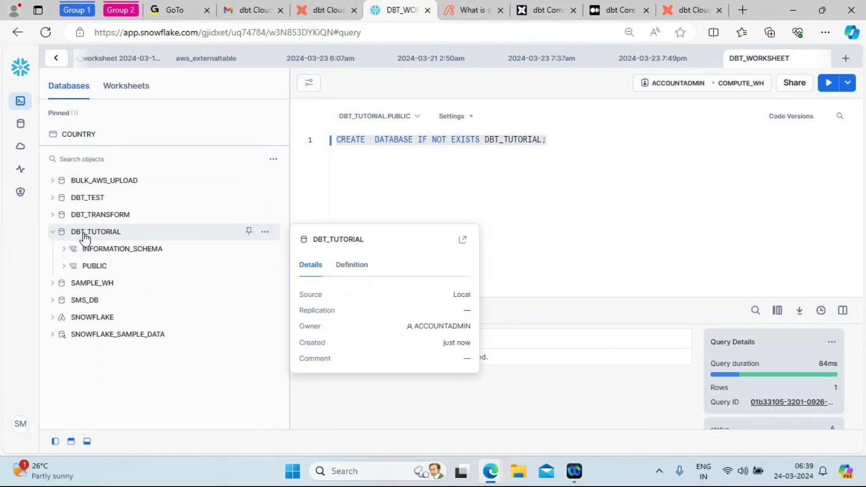
click(583, 141)
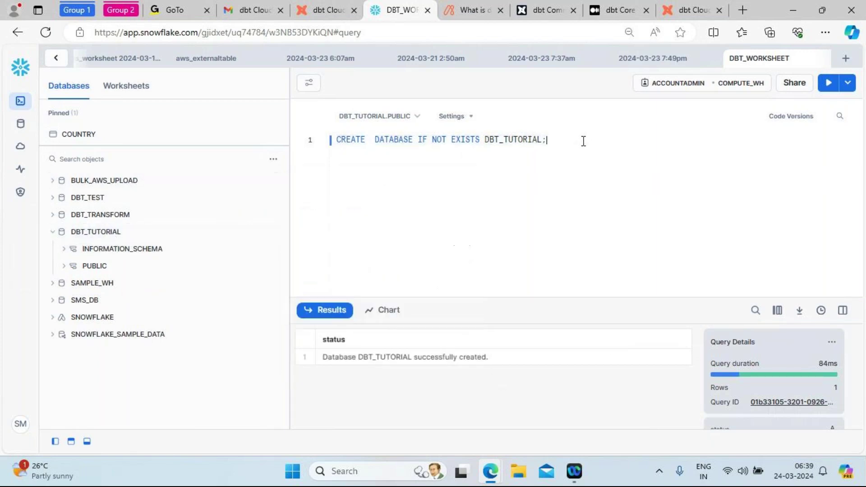
key(Return)
- Create and run the CREATE SCHEMA DBT_SCHEMA statement
text(CR)
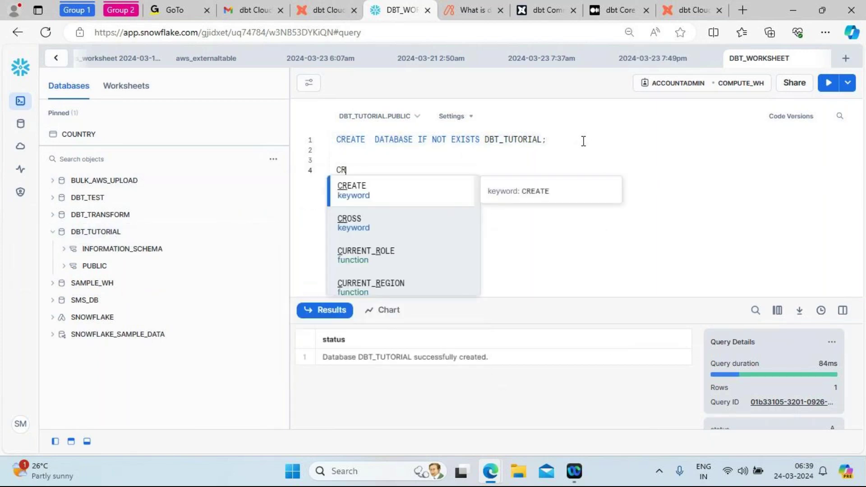
text(EATE S)
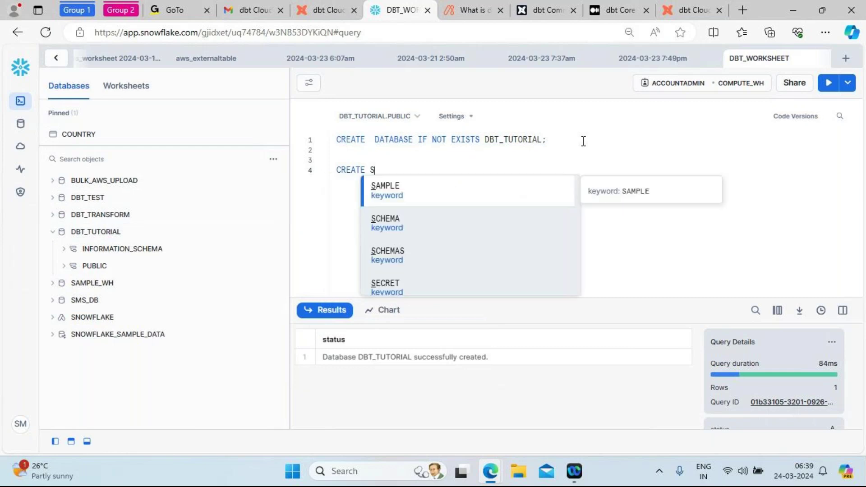
text(CHEMA )
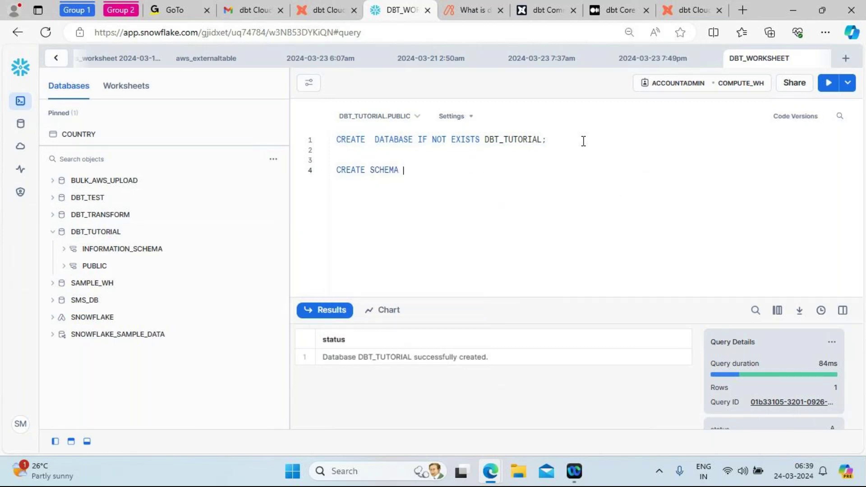
text(DBT)
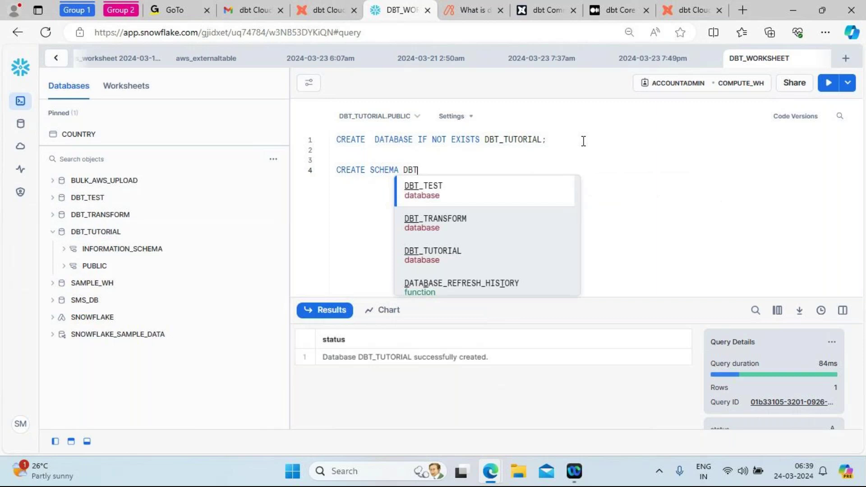
text(_SCHEMA;)
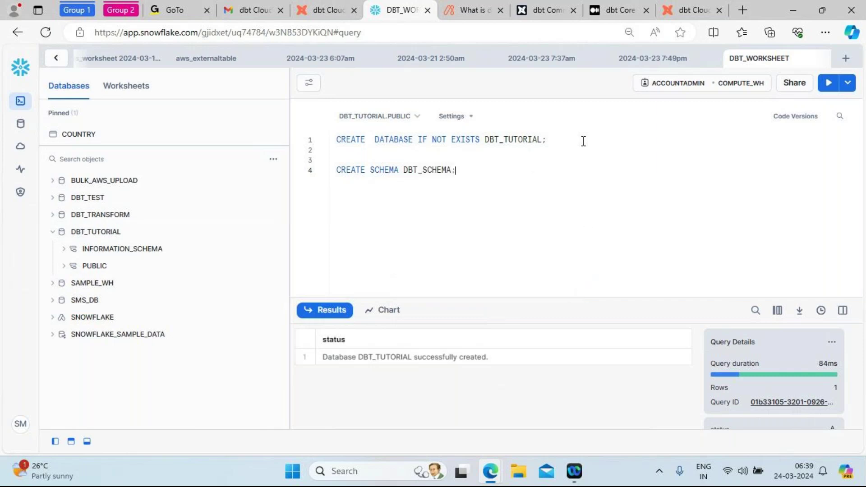
drag(465, 170, 341, 162)
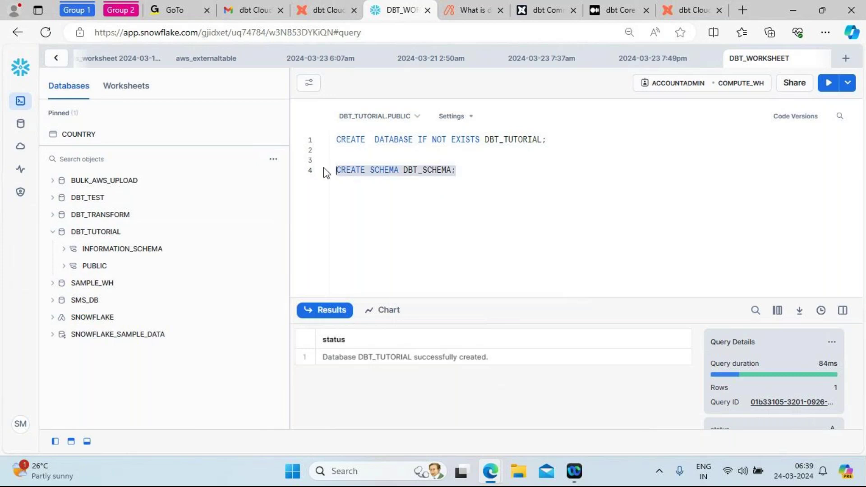
click(829, 83)
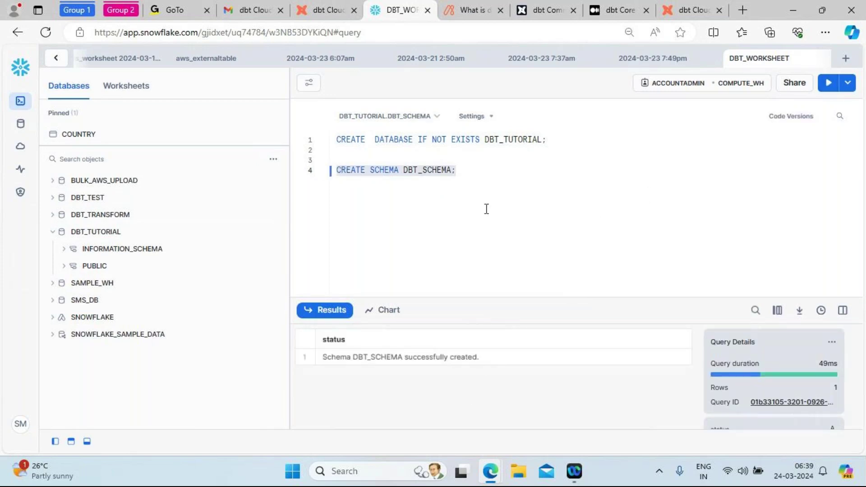
- Run USE SCHEMA DBT_SCHEMA, then return to the dbt Cloud connection settings
click(470, 172)
key(Return)
key(Return)
text(U)
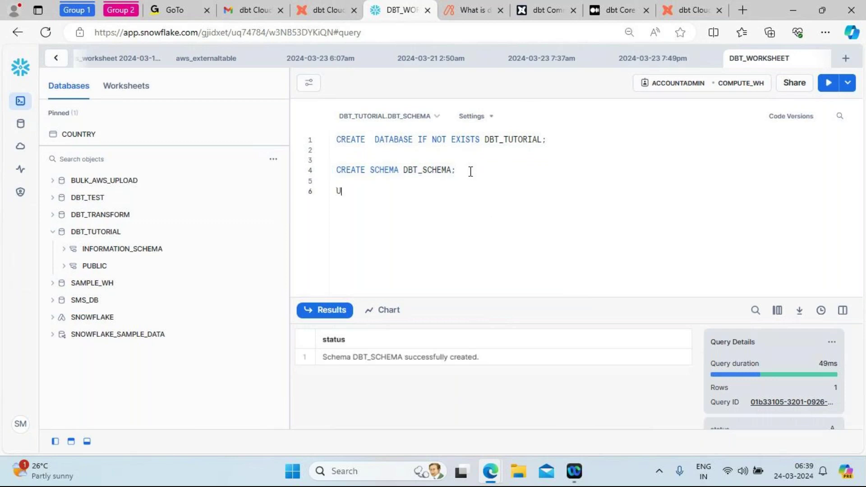
text(SE SCHEMA)
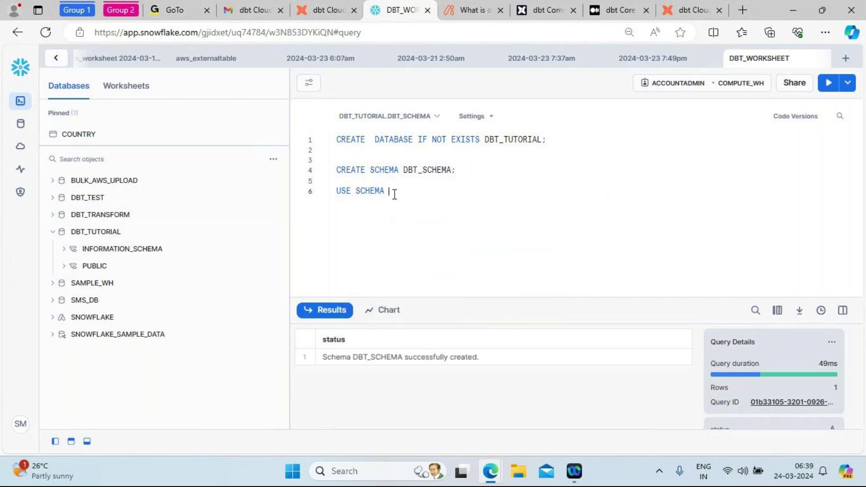
text(DBT_SCHEMA)
drag(456, 193, 332, 194)
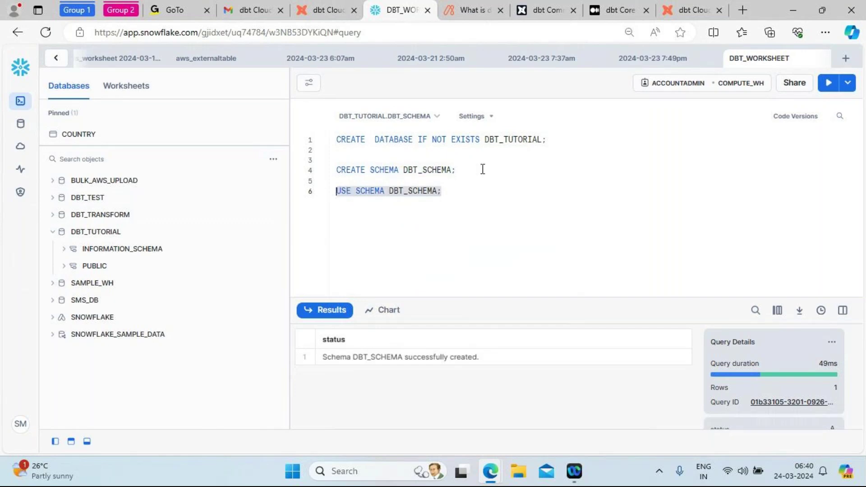
click(827, 88)
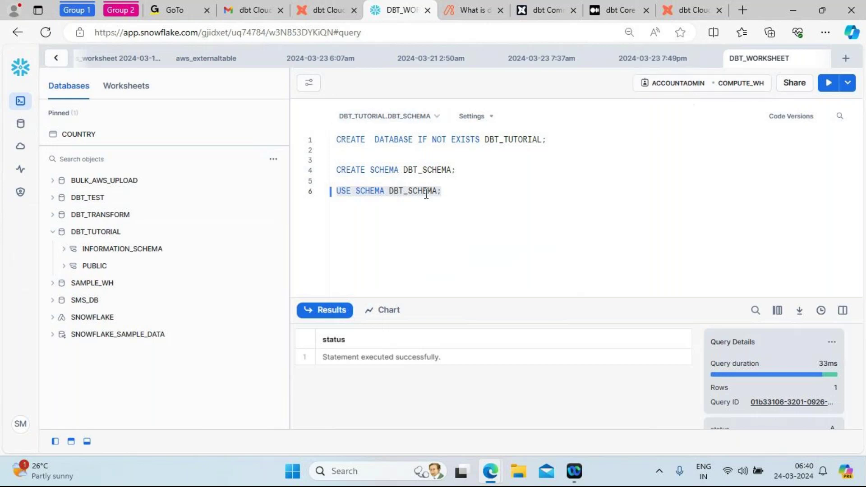
click(326, 16)
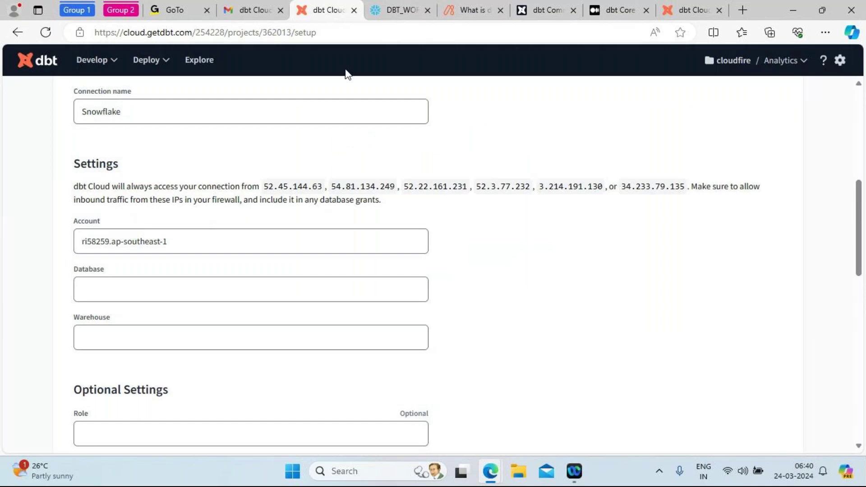
- Copy DBT_TUTORIAL from the Snowflake worksheet into dbt Cloud's Database field
click(399, 11)
click(509, 144)
double_click(508, 141)
key(ctrl+c)
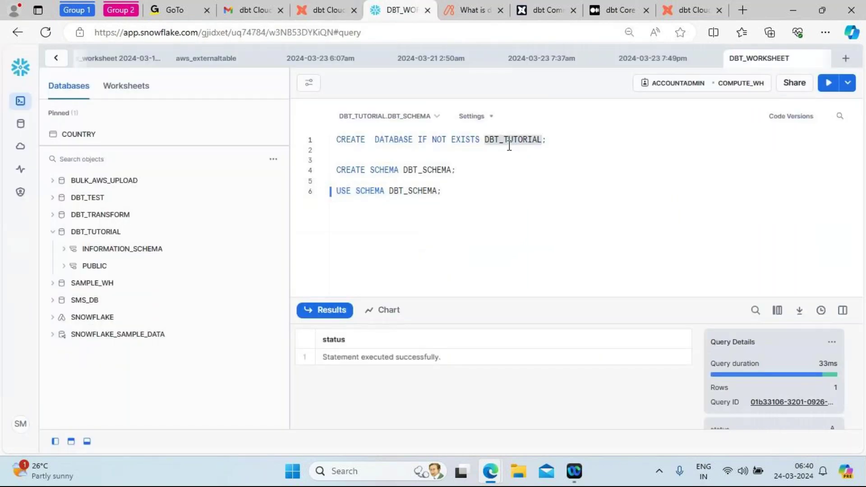
click(332, 7)
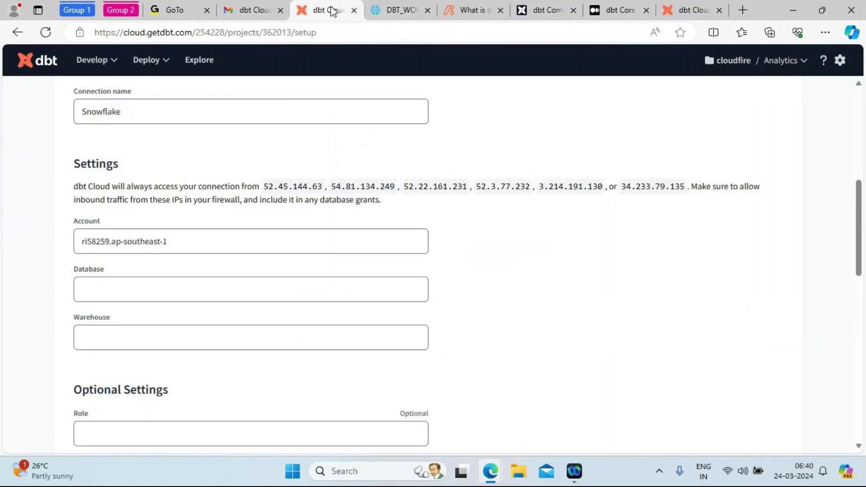
click(120, 290)
key(ctrl+v)
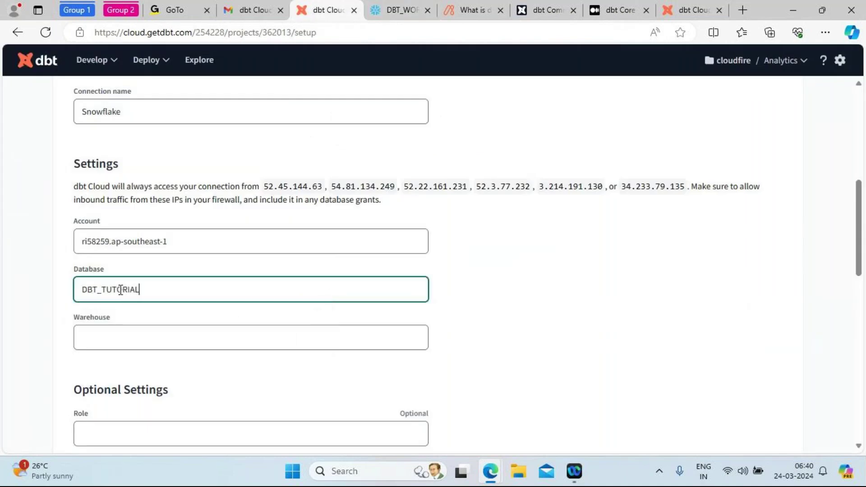
- Look up the warehouse in Snowflake and set Warehouse to COMPUTE_WH
click(406, 10)
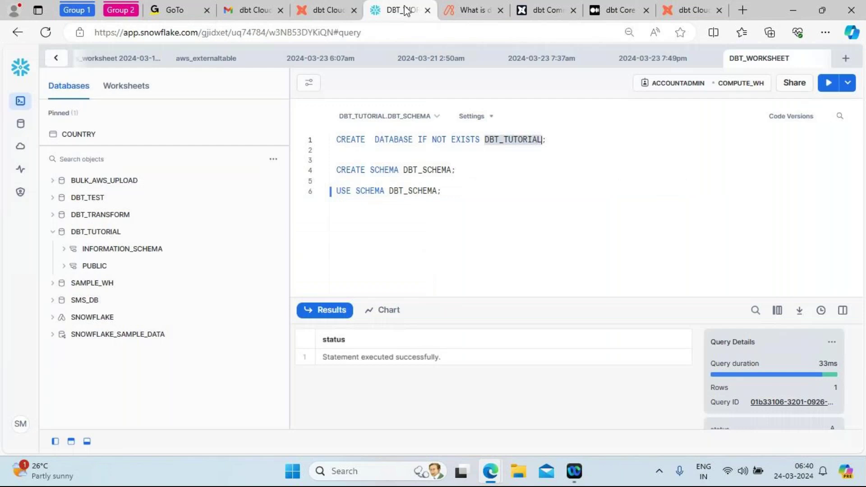
click(759, 88)
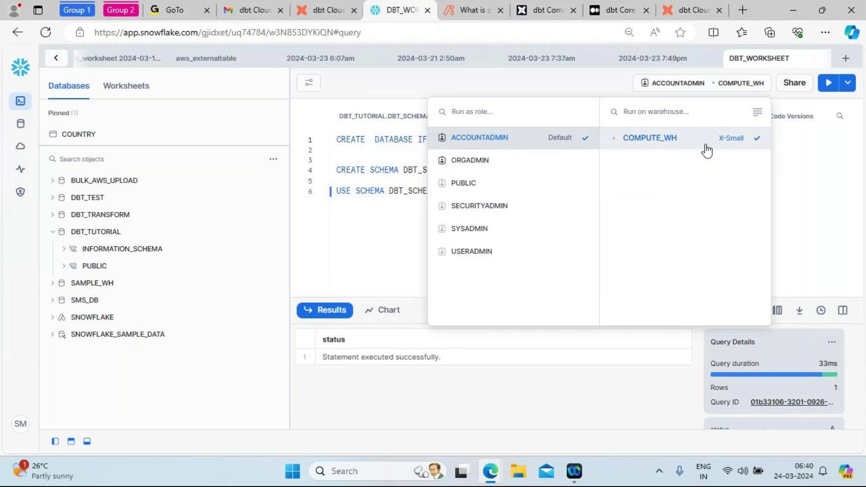
drag(678, 140, 624, 144)
click(625, 143)
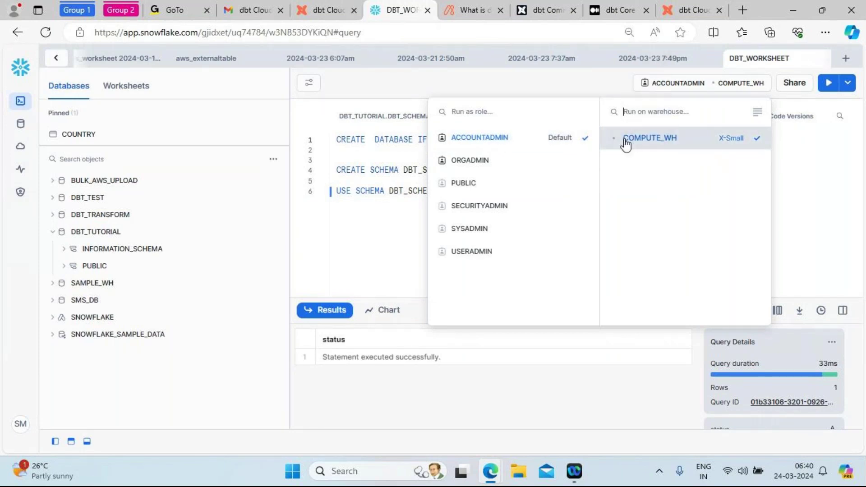
click(317, 16)
click(117, 333)
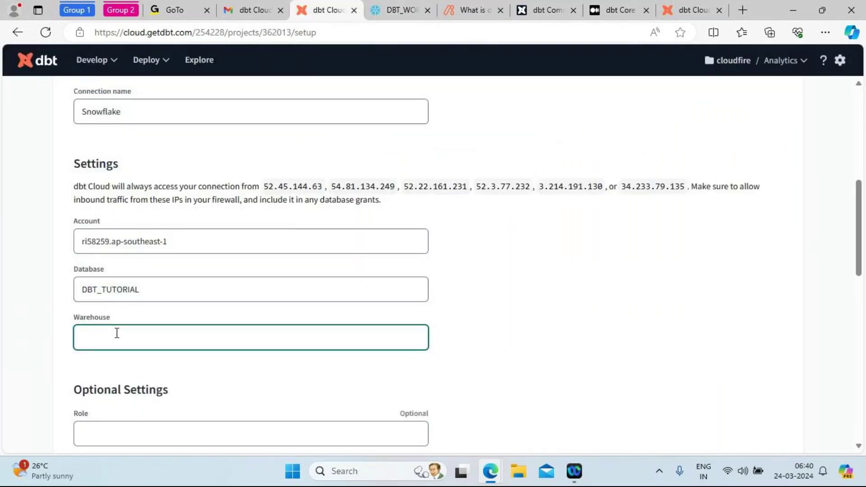
key(ctrl+v)
key(BackSpace)
key(BackSpace)
key(ctrl+a)
key(BackSpace)
text(COMPU)
text(_WH)
drag(862, 259, 862, 311)
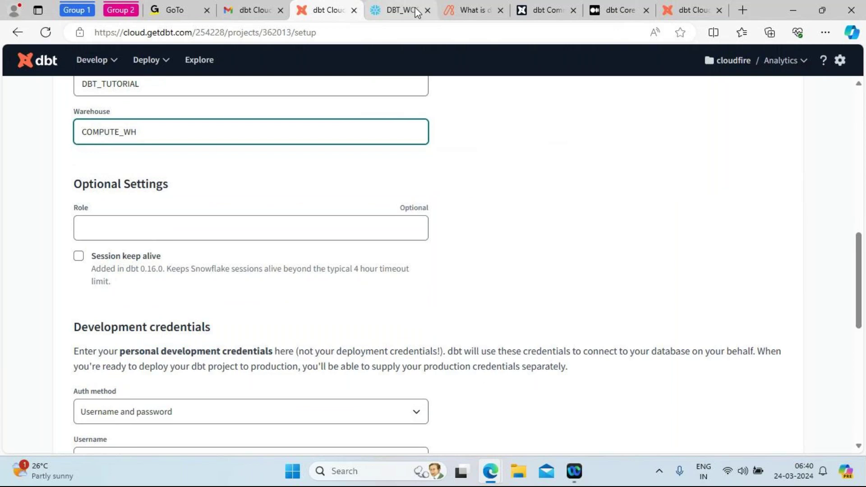
- Check the role in Snowflake and enter ACCOUNTADMIN as the Role
click(401, 10)
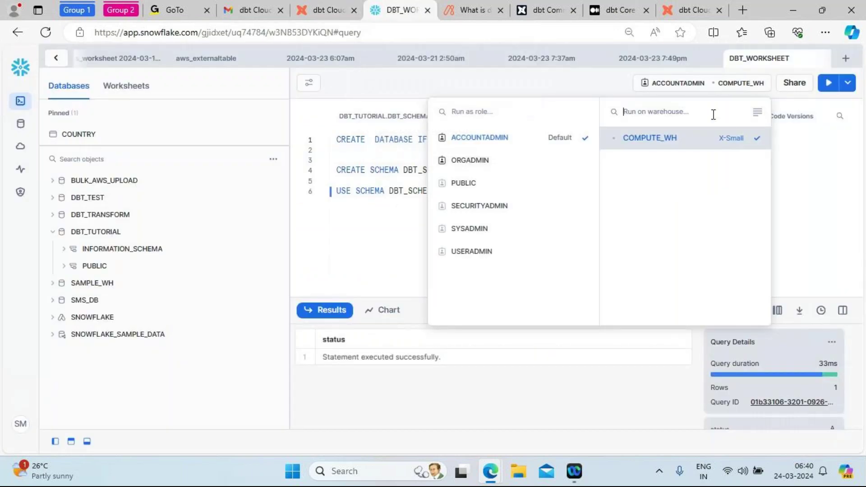
click(671, 87)
click(670, 87)
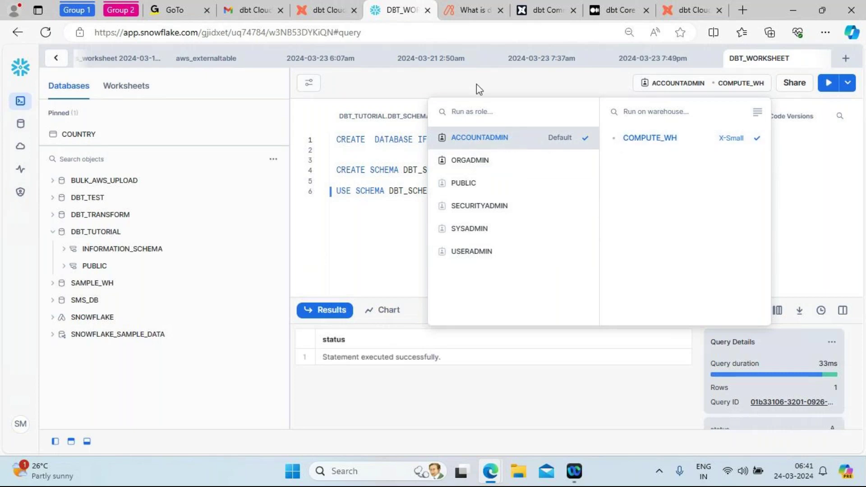
click(325, 13)
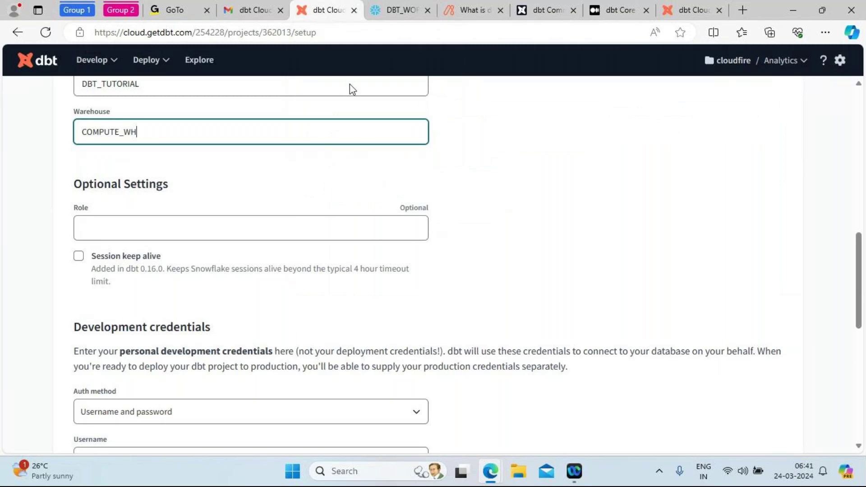
click(109, 228)
text(ACCO)
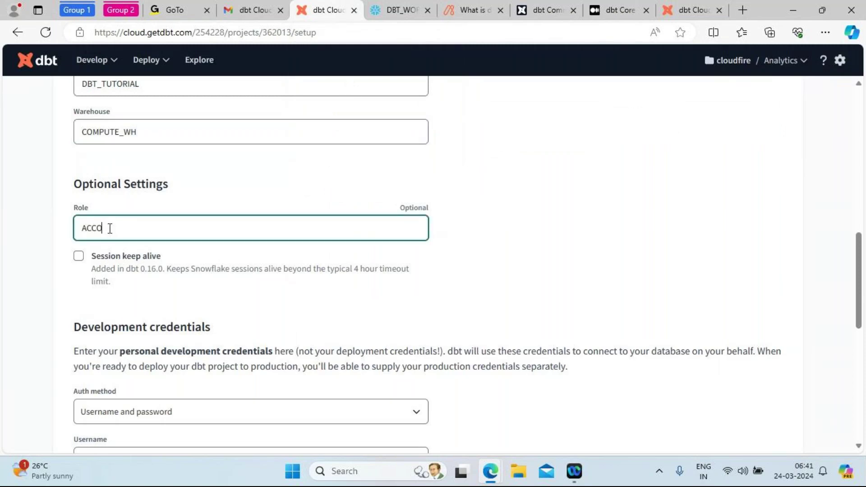
text(UNTADMIN)
- Keep username-and-password authentication and enter the Snowflake username
drag(861, 262, 863, 319)
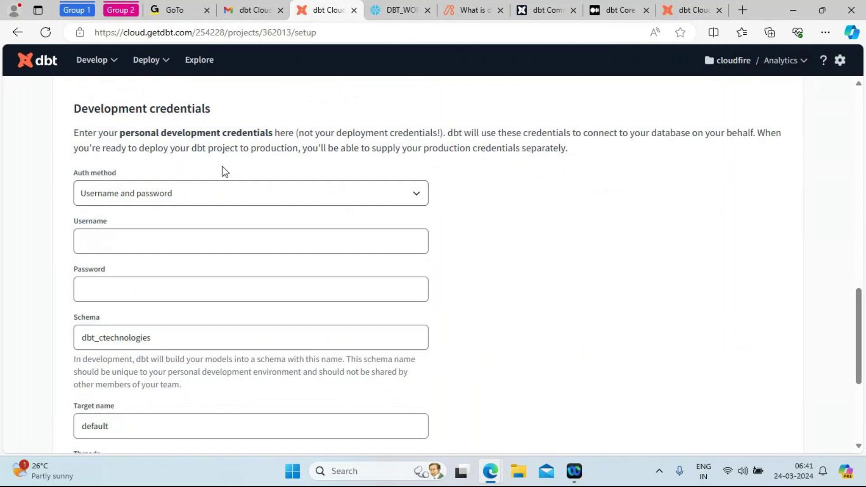
click(214, 194)
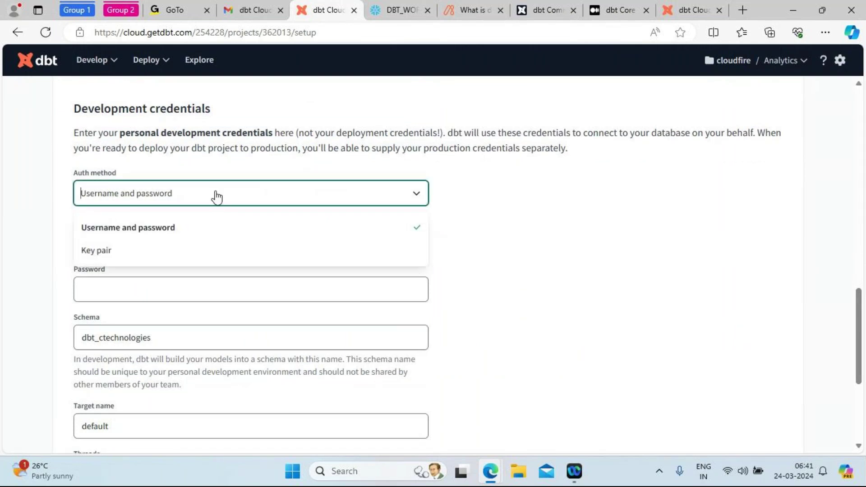
click(140, 229)
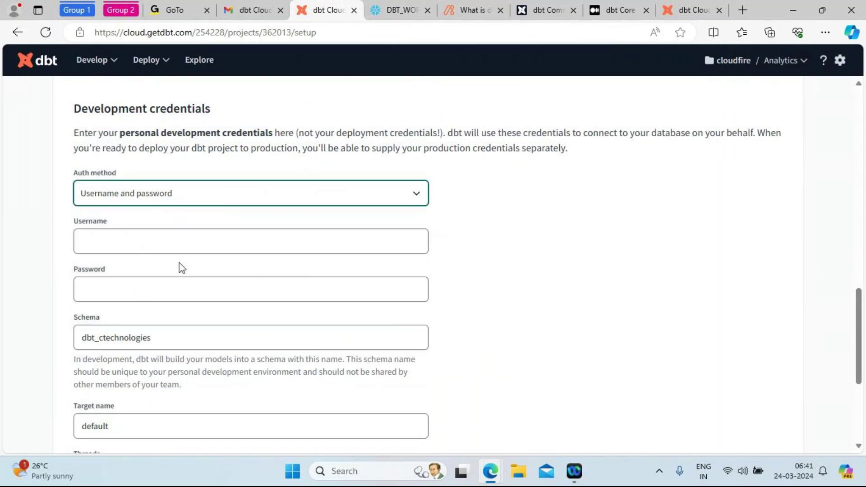
click(111, 248)
text(sathish)
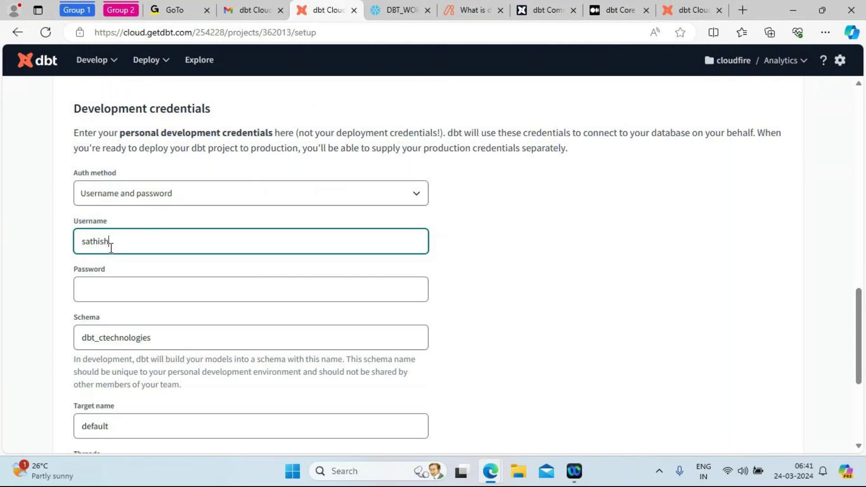
- Enter the Snowflake password, briefly revealing it to verify
click(103, 292)
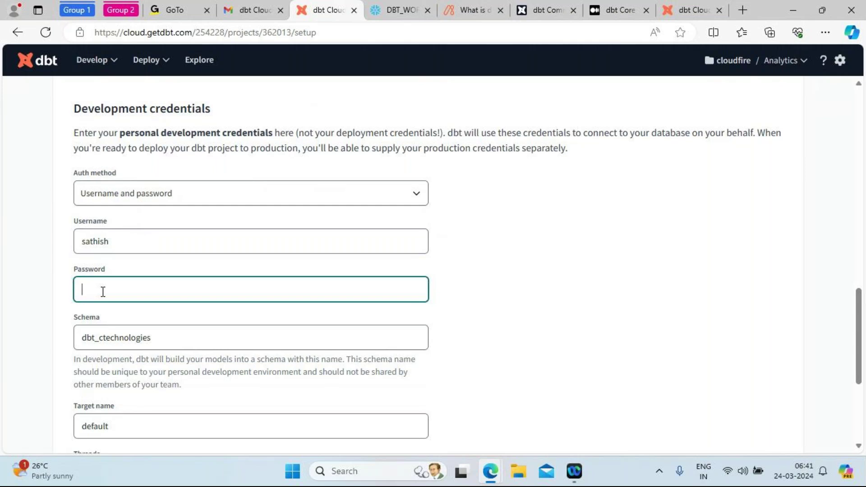
text(***************)
click(411, 290)
click(411, 290)
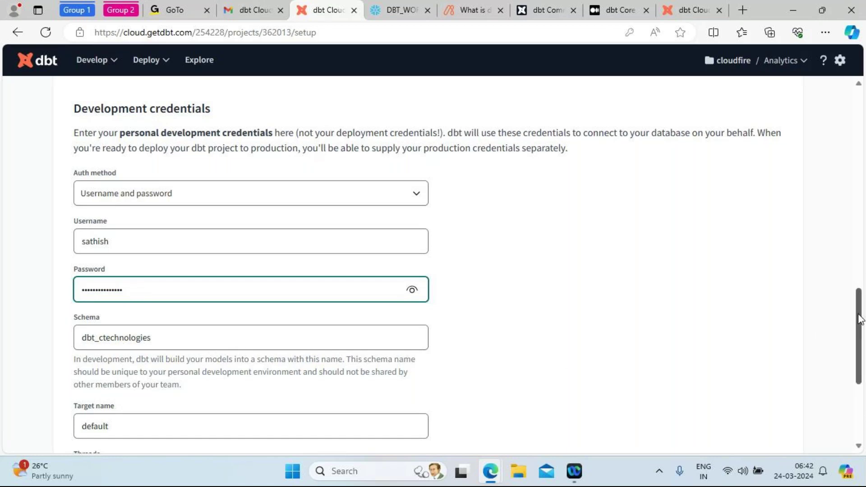
drag(861, 318, 861, 328)
click(392, 10)
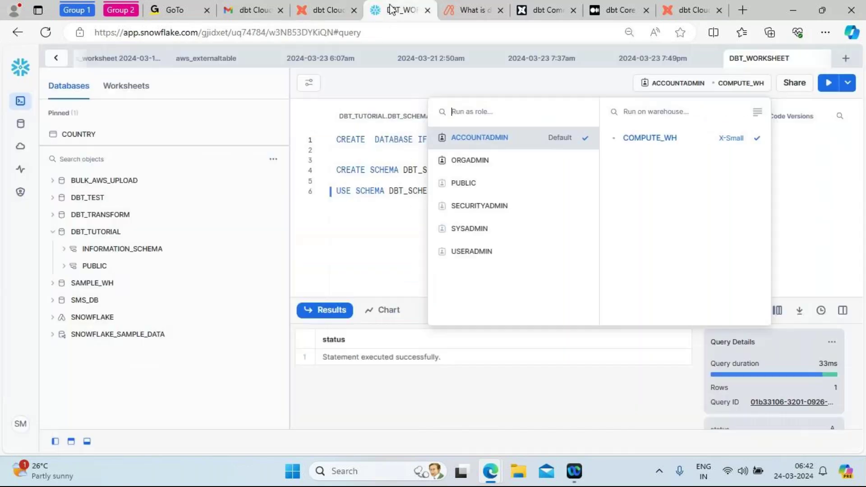
key(Escape)
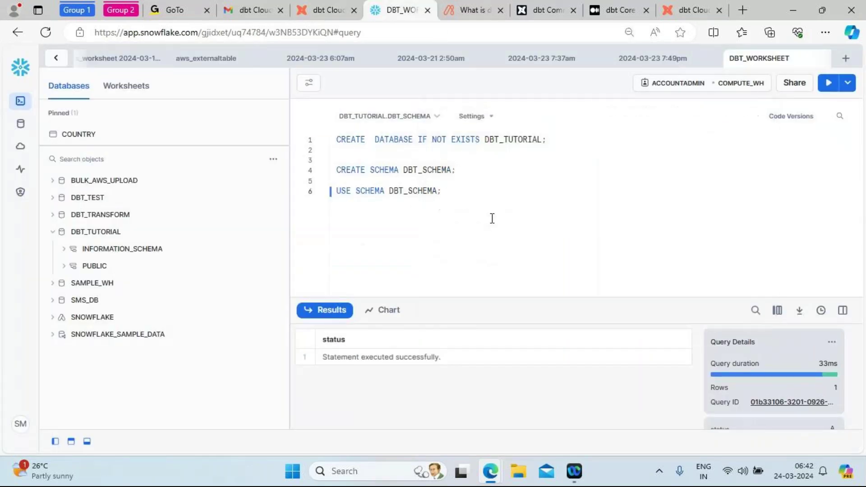
double_click(424, 173)
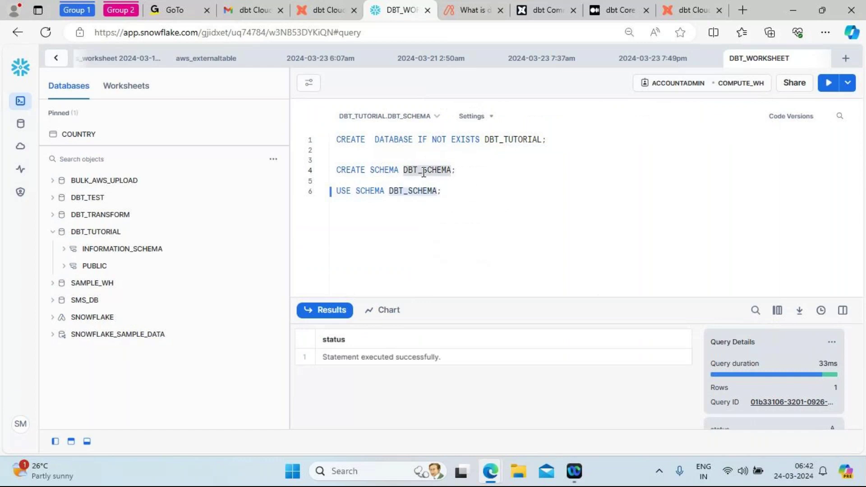
click(325, 10)
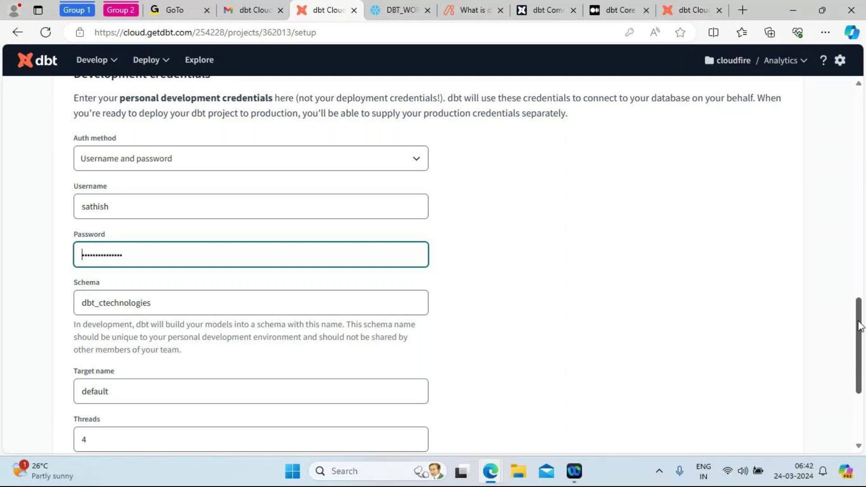
- Run a successful Snowflake connection test and continue to the repository setup step
scroll(858, 329, down, 4)
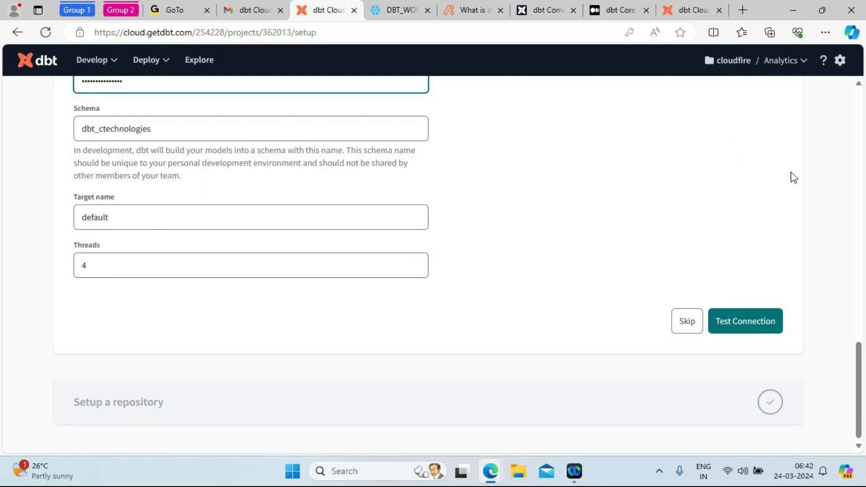
mouse_move(859, 358)
mouse_down()
mouse_move(862, 113)
mouse_move(857, 363)
mouse_up()
click(738, 323)
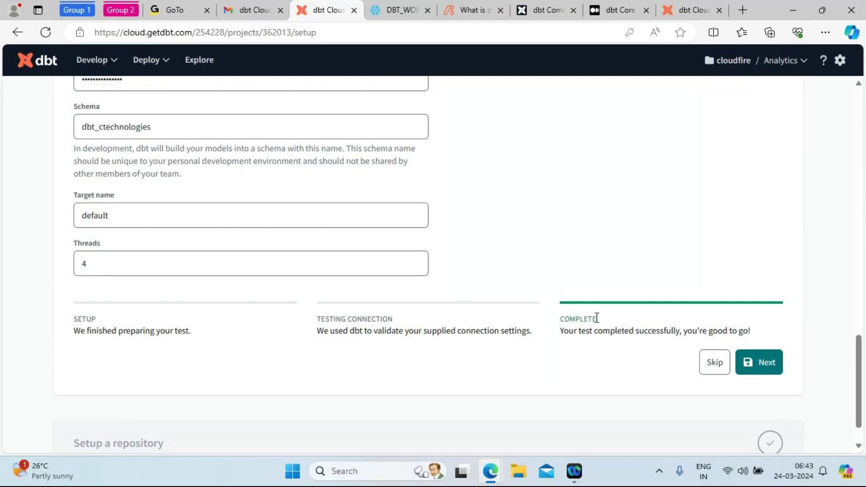
click(755, 360)
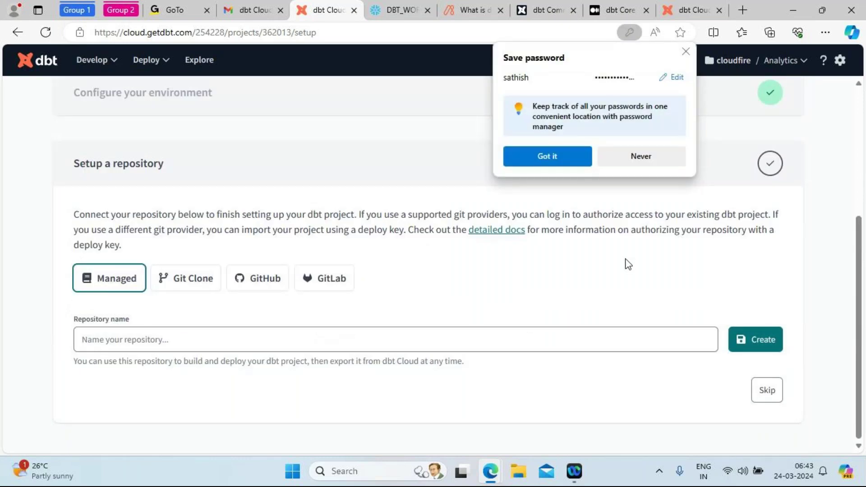
- Close Edge's save-password popup
click(686, 52)
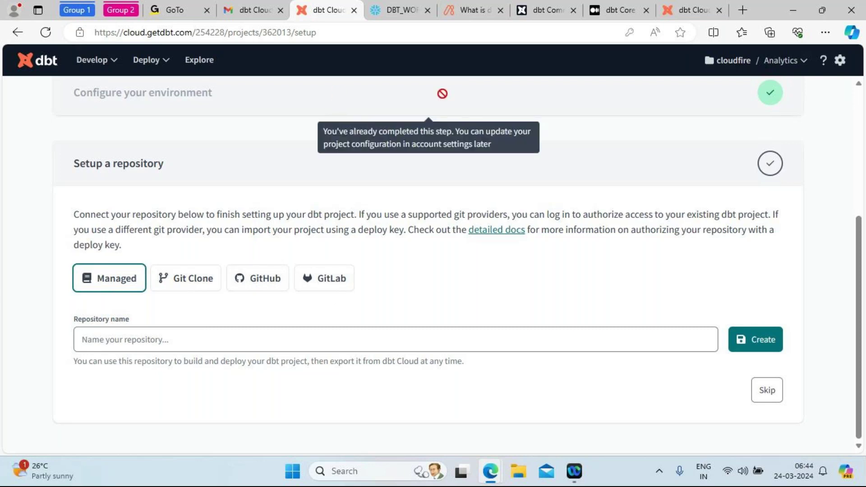
- In a new tab, search Google for 'github' and open GitHub's 'Let's build from here' page
click(742, 10)
text(google.com)
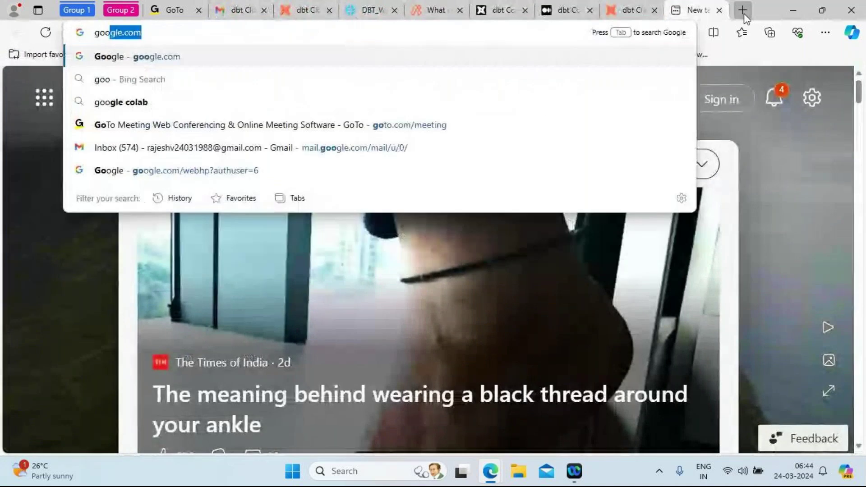
key(Return)
text(git)
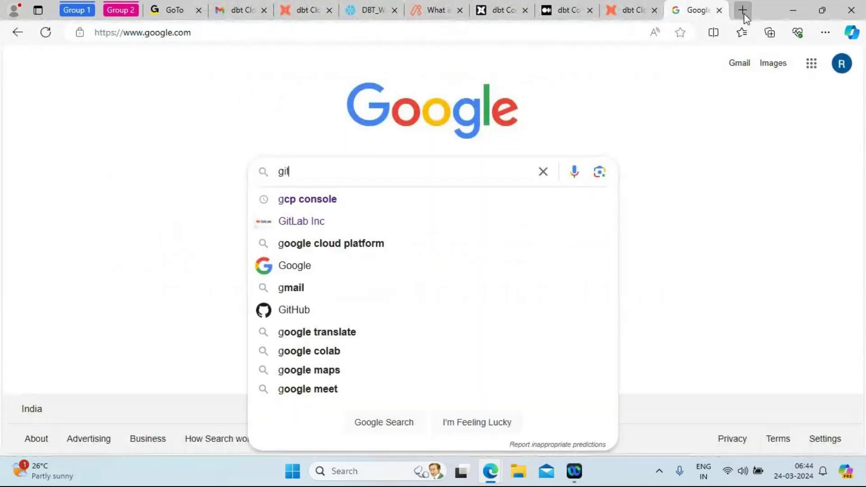
text(hub)
key(Return)
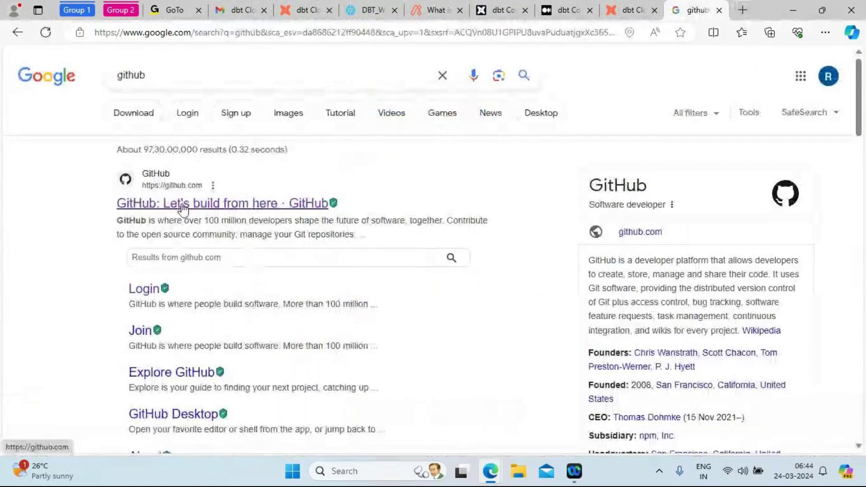
click(182, 208)
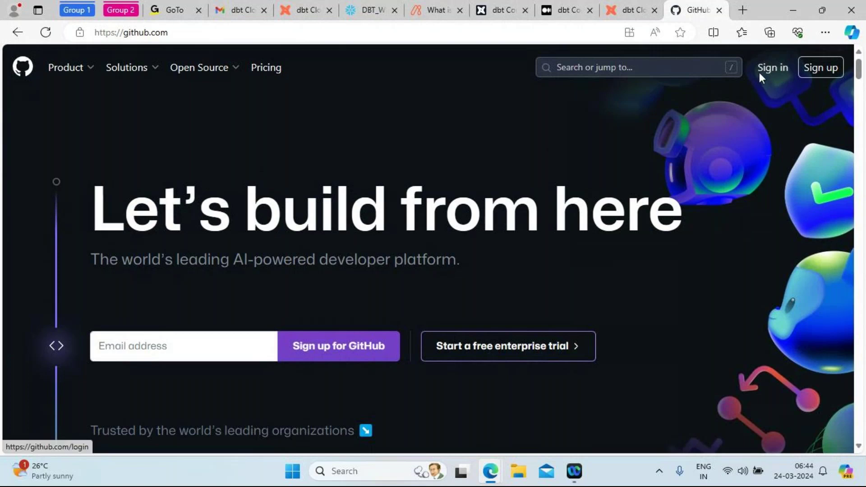
- Start GitHub sign-up and enter the account e-mail copied from Gmail
click(820, 70)
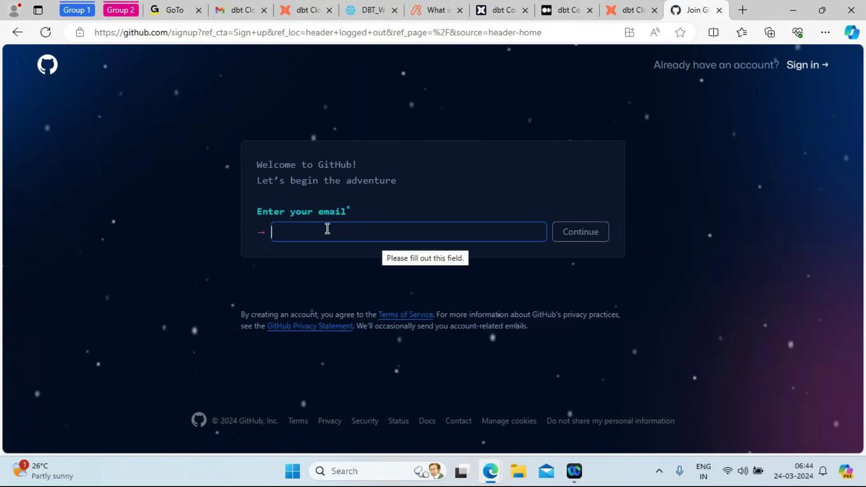
click(233, 10)
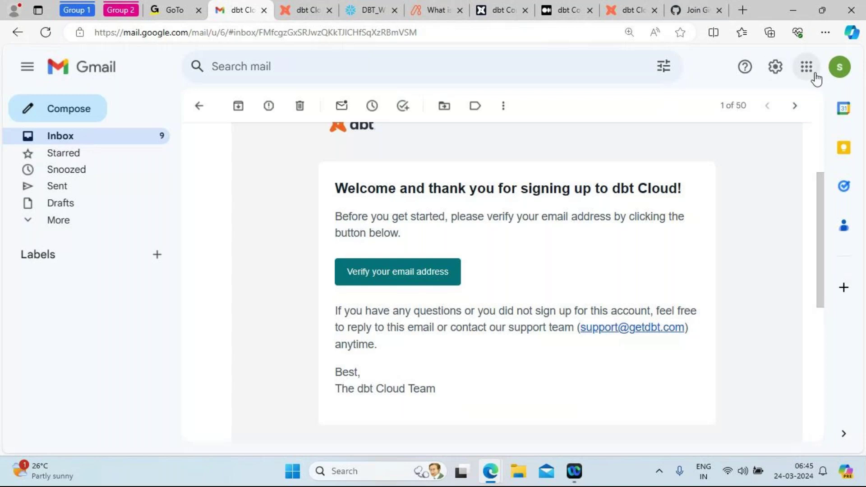
click(838, 67)
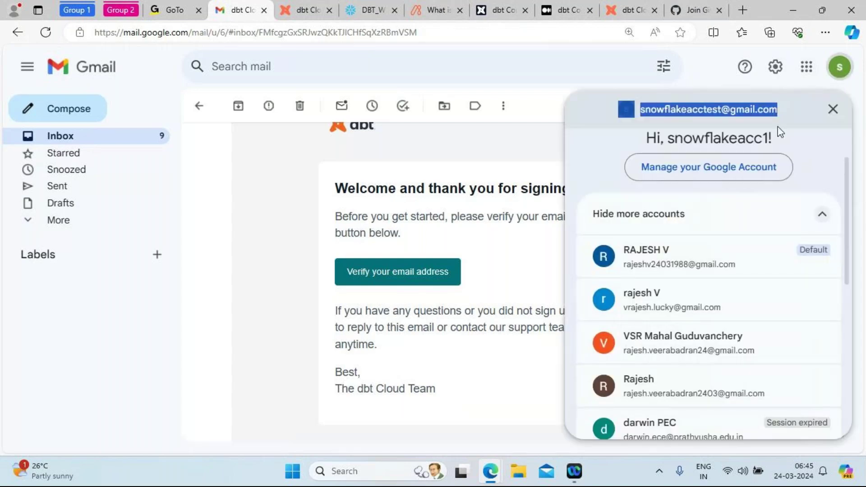
drag(780, 112, 645, 110)
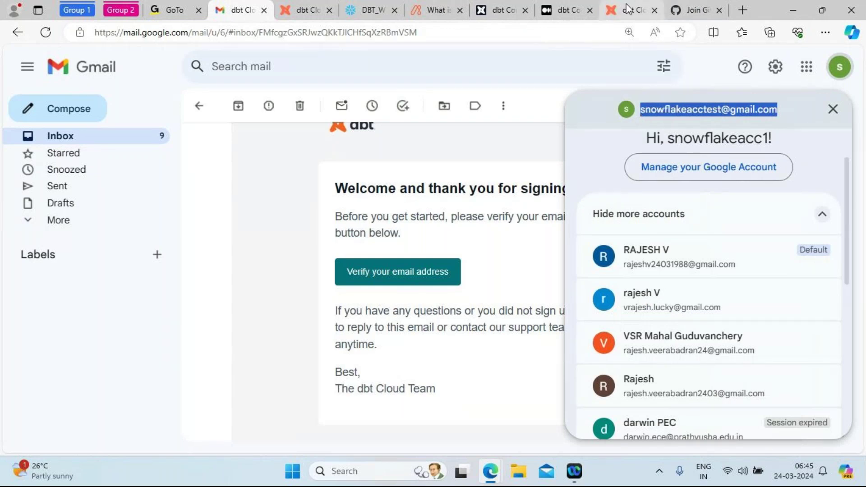
click(694, 9)
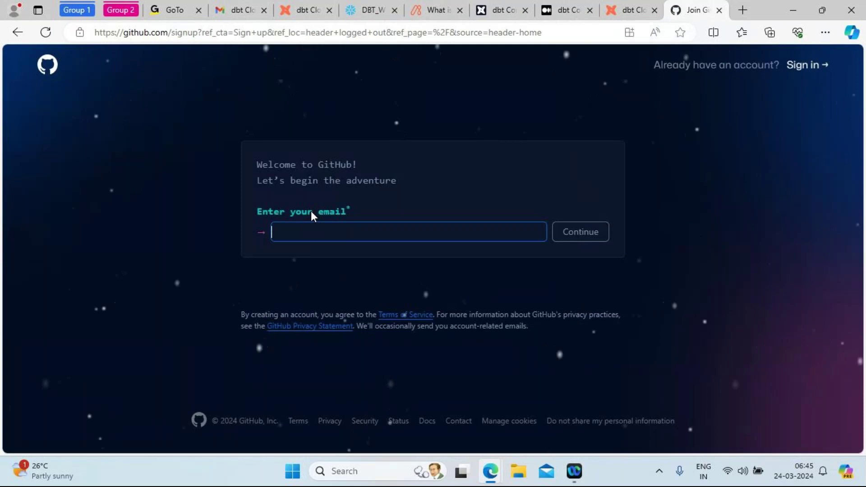
key(ctrl+v)
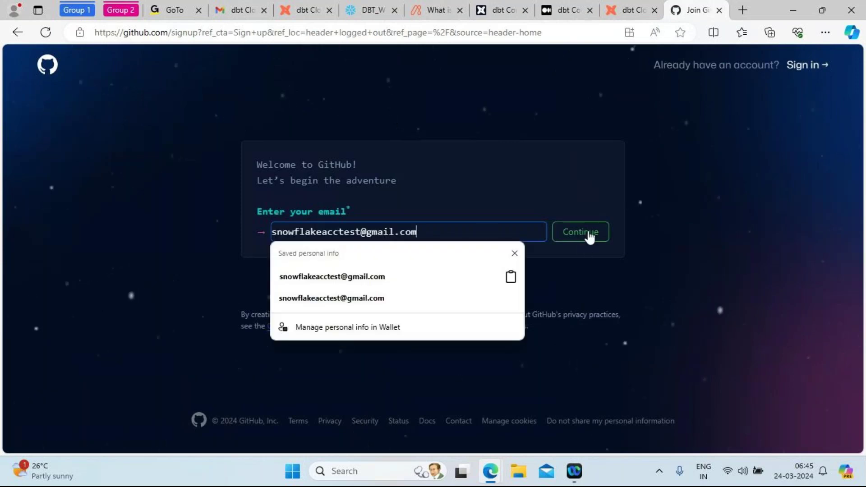
click(588, 232)
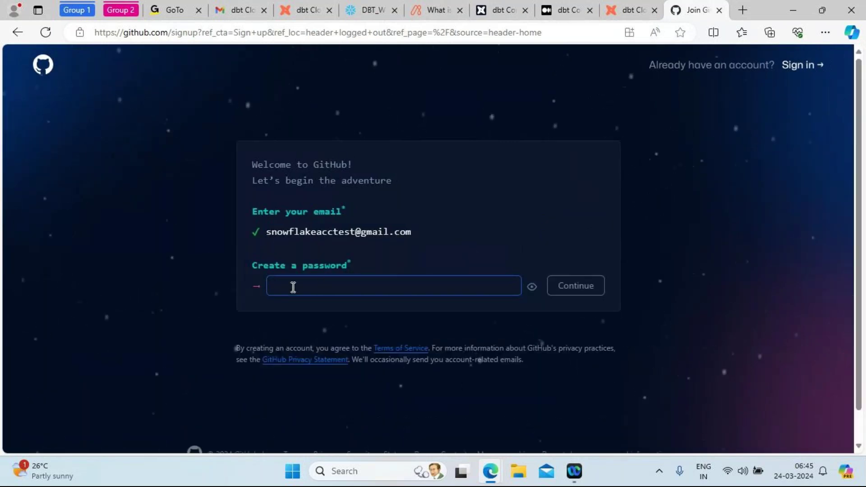
- Set a strong password, replacing the first one GitHub rejected as compromised
text(****)
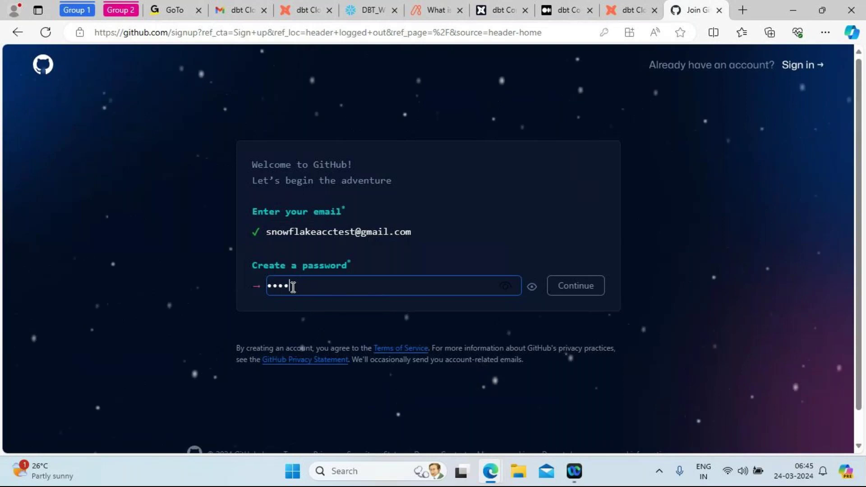
text(******)
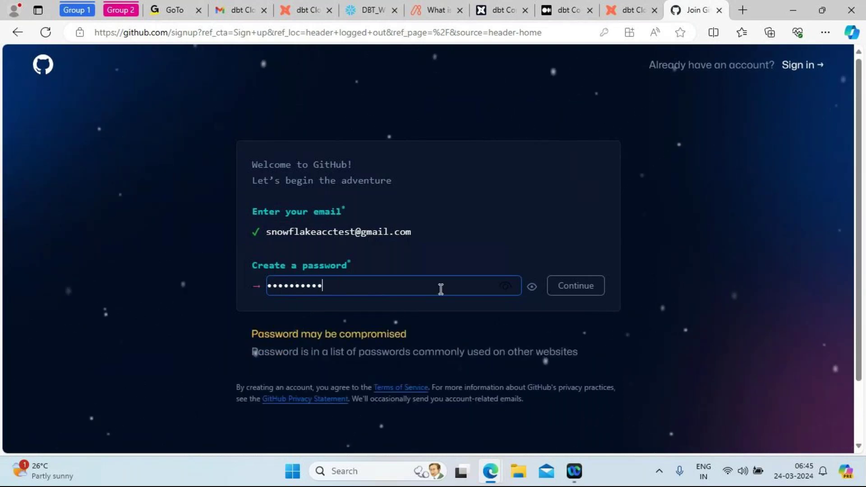
click(579, 294)
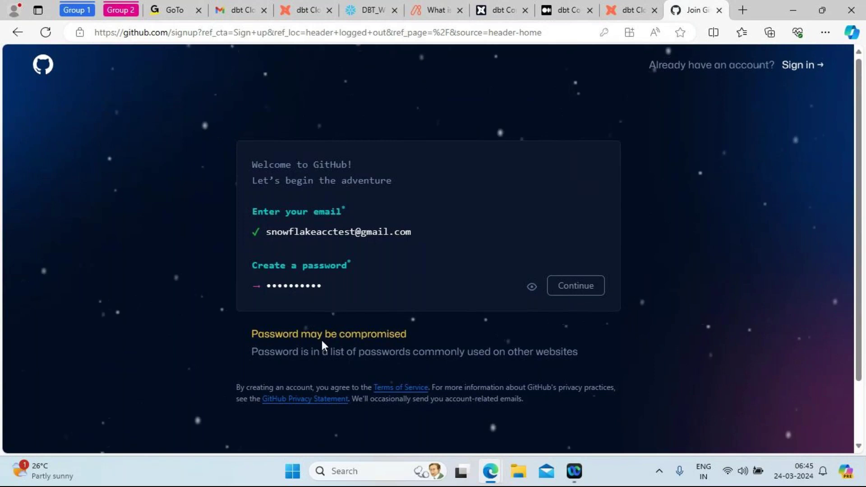
click(329, 290)
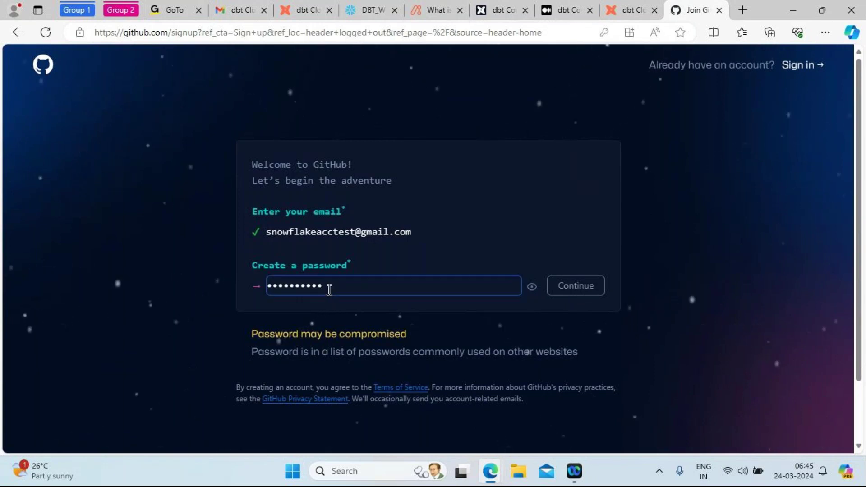
key(BackSpace)
key(BackSpace)
key(BackSpace)
key(BackSpace)
key(BackSpace)
key(BackSpace)
key(BackSpace)
key(BackSpace)
key(BackSpace)
key(BackSpace)
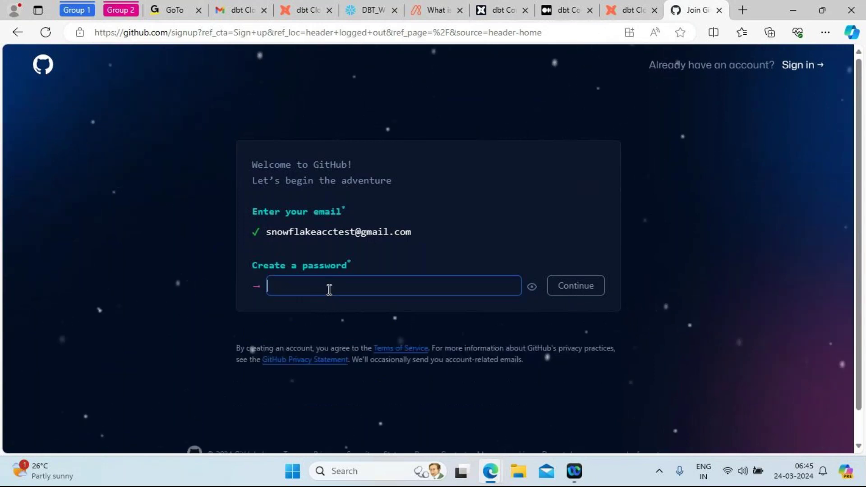
text(****)
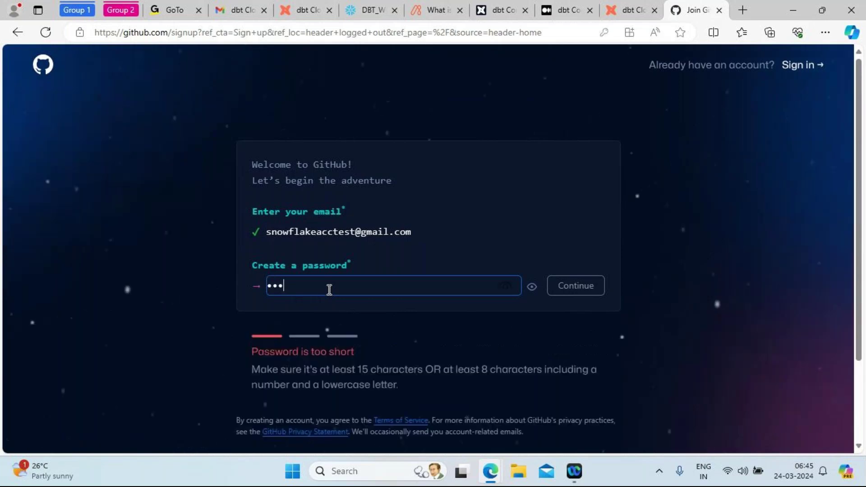
text(******)
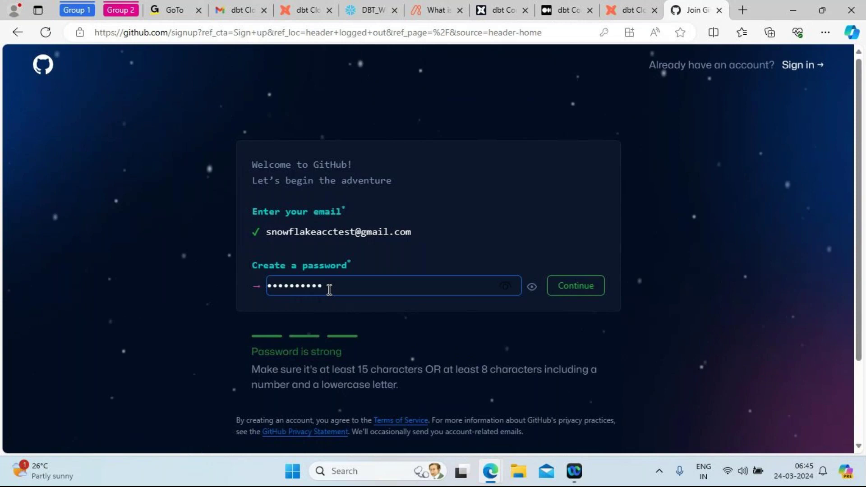
key(BackSpace)
key(BackSpace)
key(BackSpace)
key(BackSpace)
key(BackSpace)
key(BackSpace)
key(BackSpace)
key(BackSpace)
key(BackSpace)
key(BackSpace)
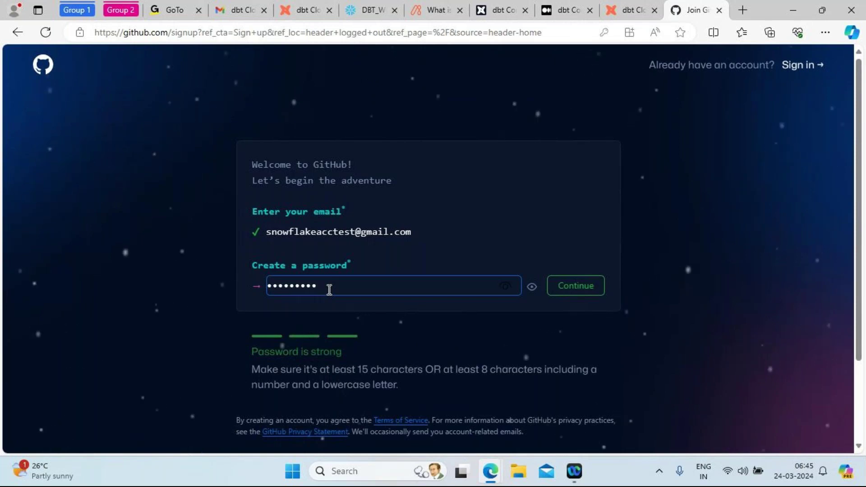
text(******)
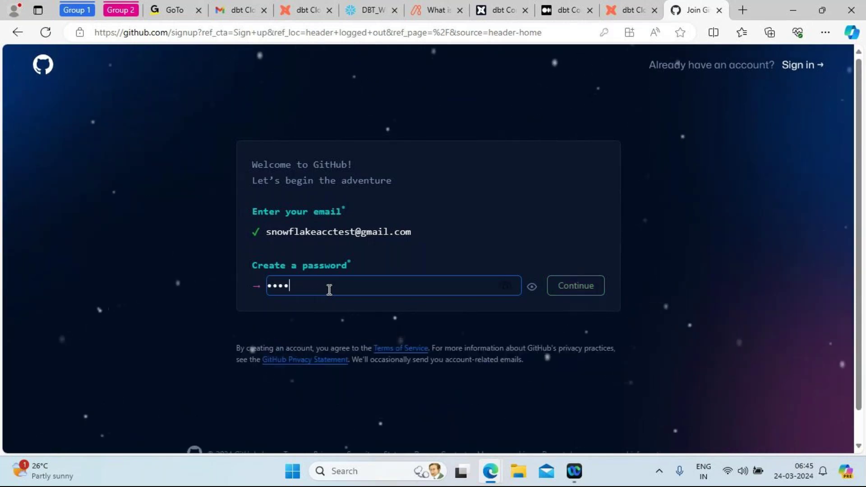
text(****)
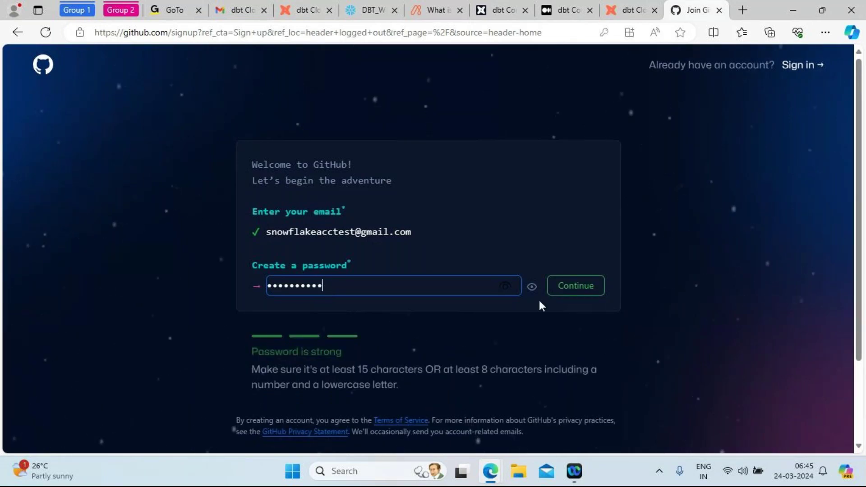
click(587, 294)
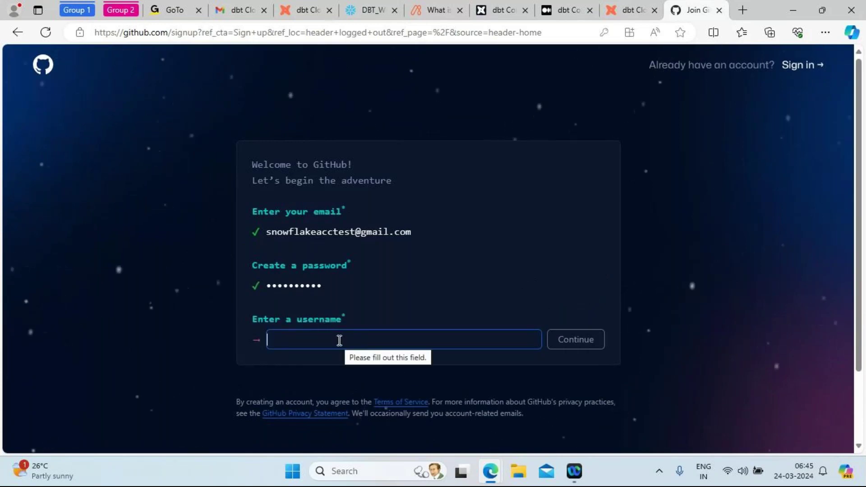
- Choose an available GitHub username after the first choice proves taken
text(cloudf)
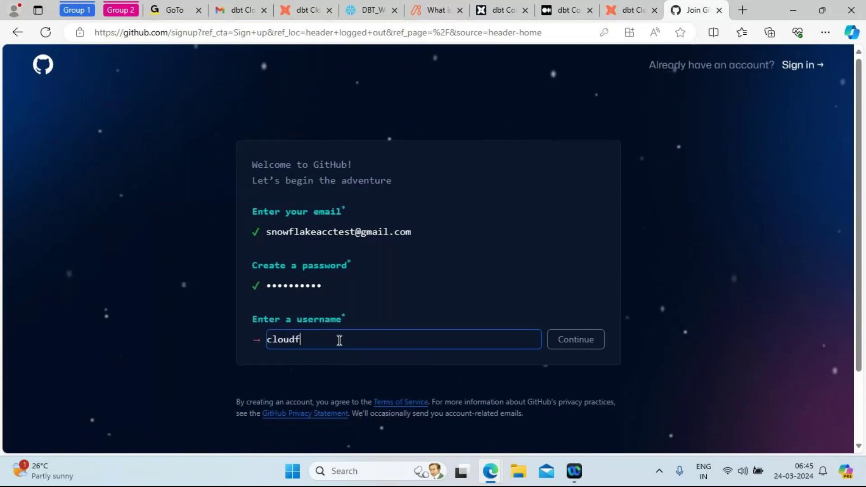
text(ire)
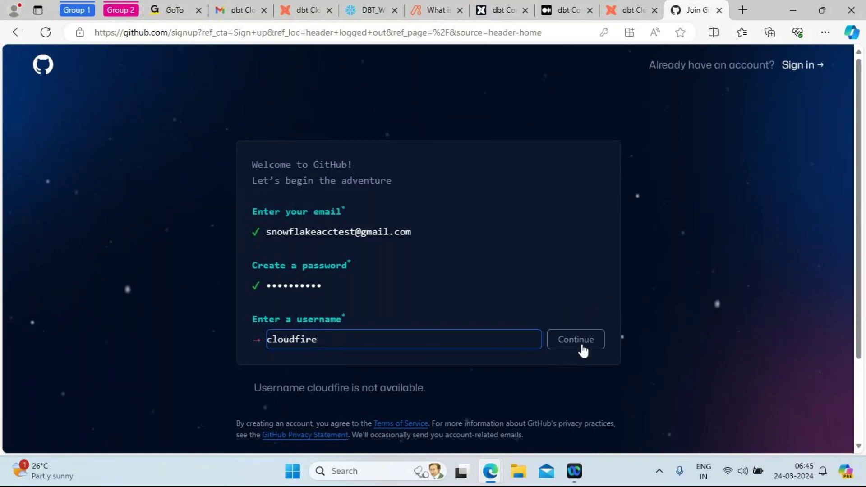
click(582, 346)
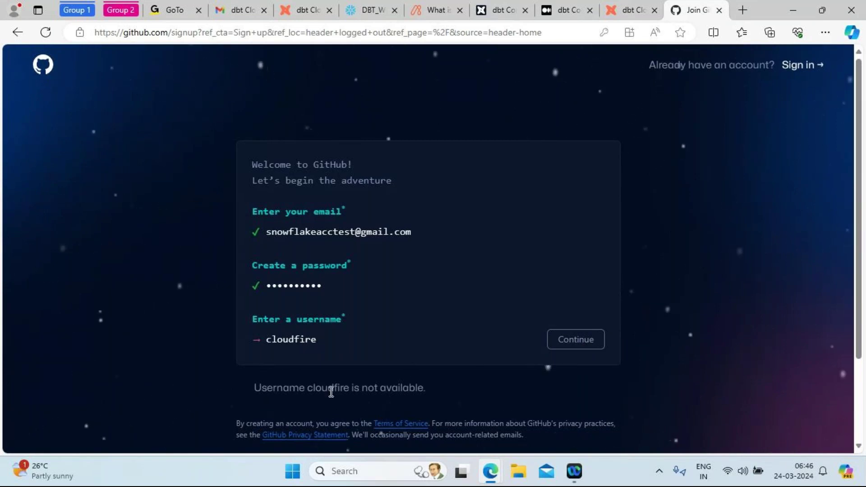
click(323, 341)
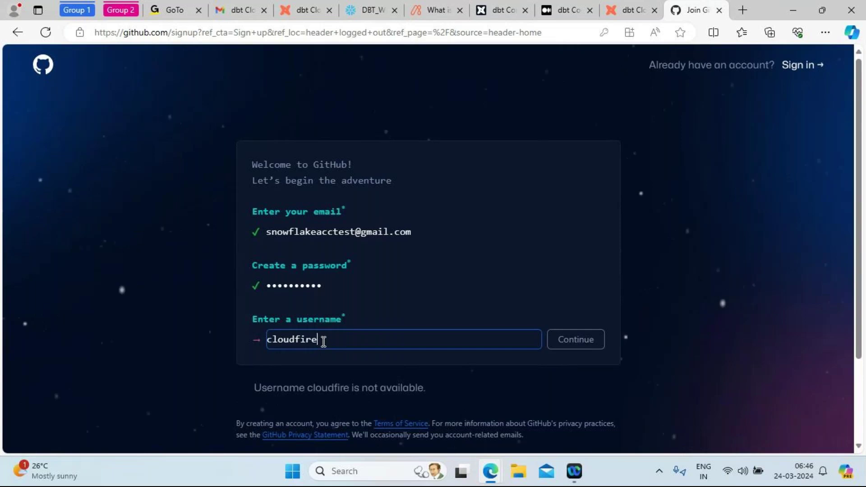
text(tec)
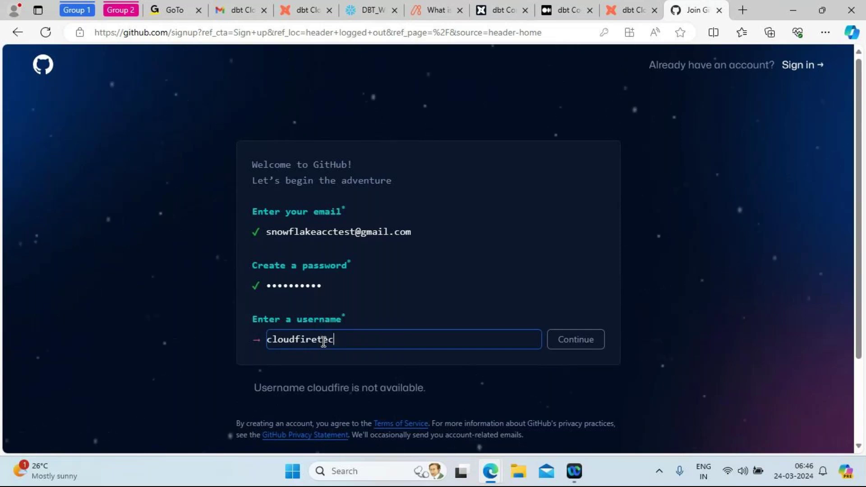
text(hnolog)
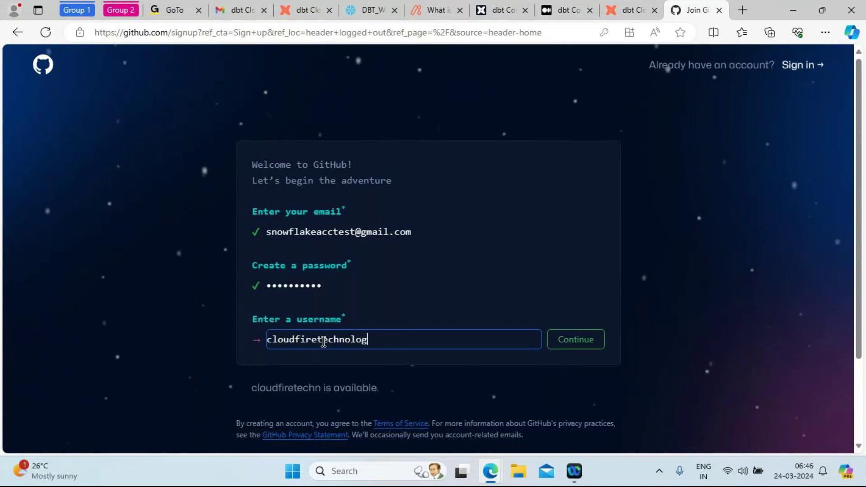
text(ies)
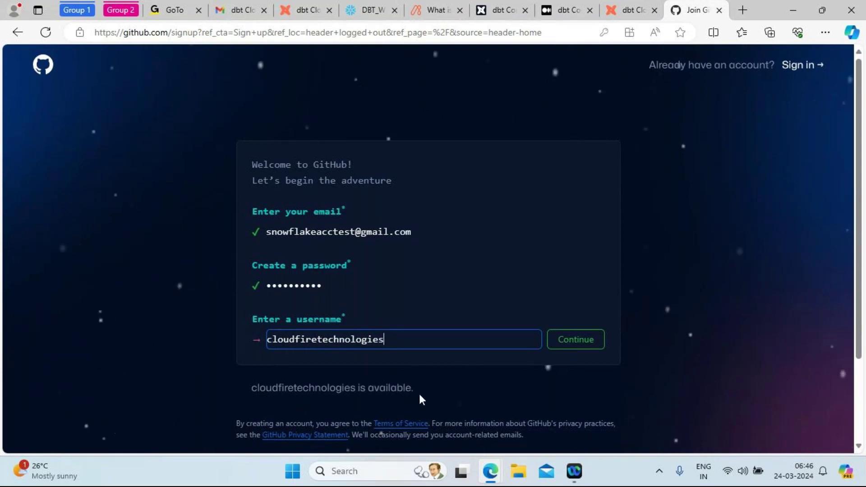
click(570, 345)
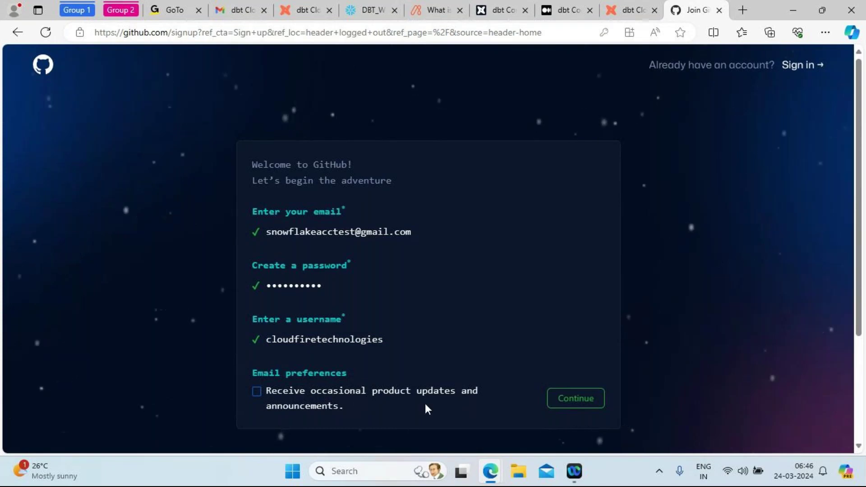
- Solve the verification puzzle by rotating the motorcycle four times to match the hand
click(587, 401)
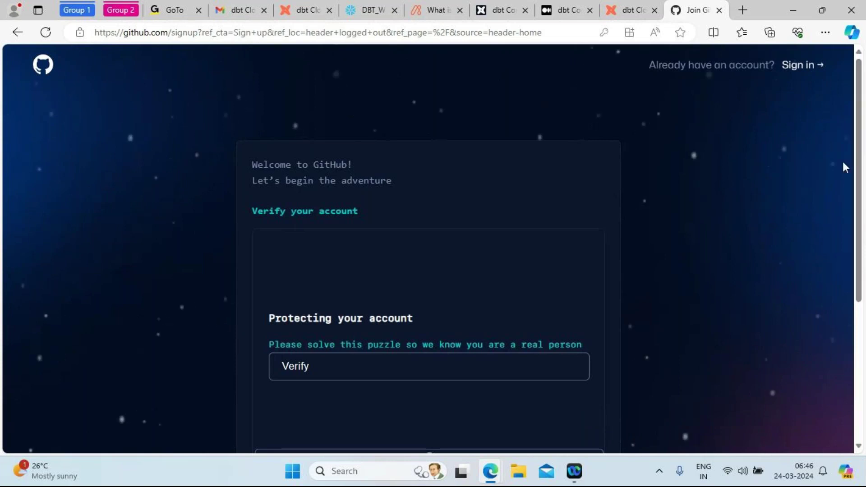
drag(859, 165, 863, 254)
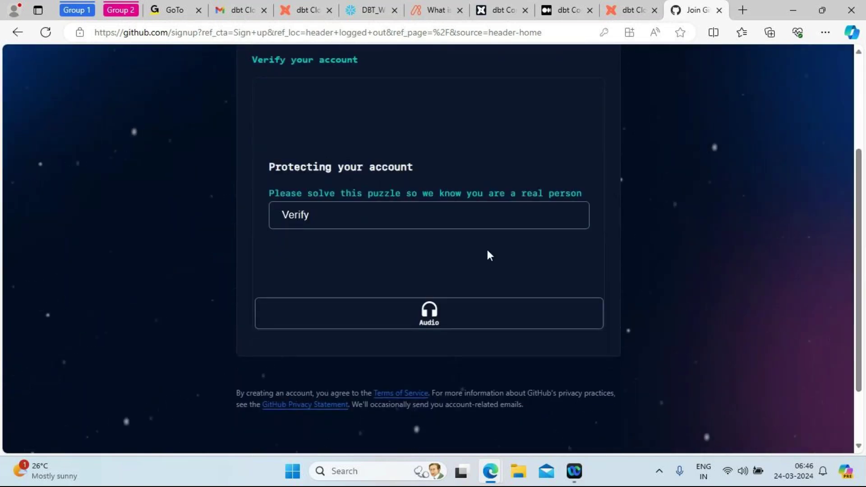
click(382, 223)
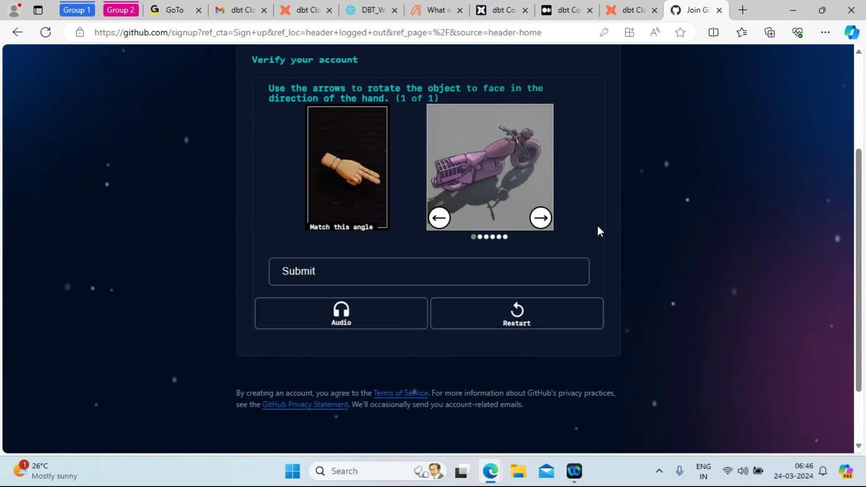
click(541, 219)
click(541, 219)
click(541, 219)
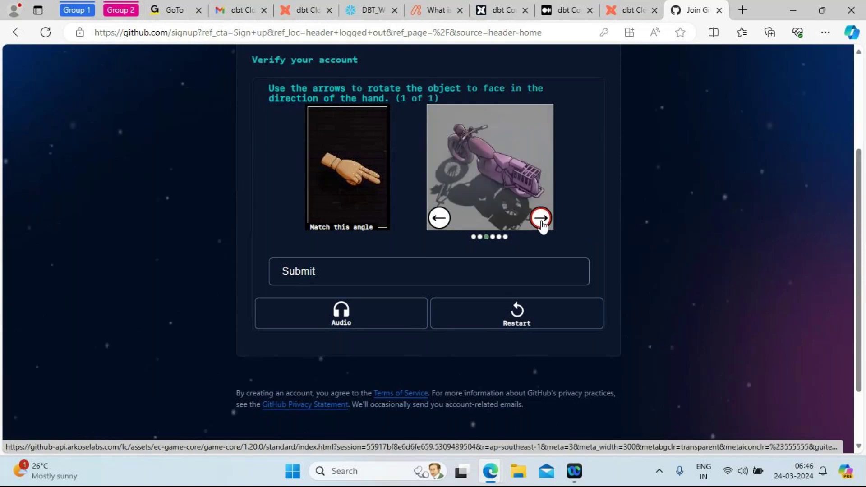
click(541, 219)
click(541, 219)
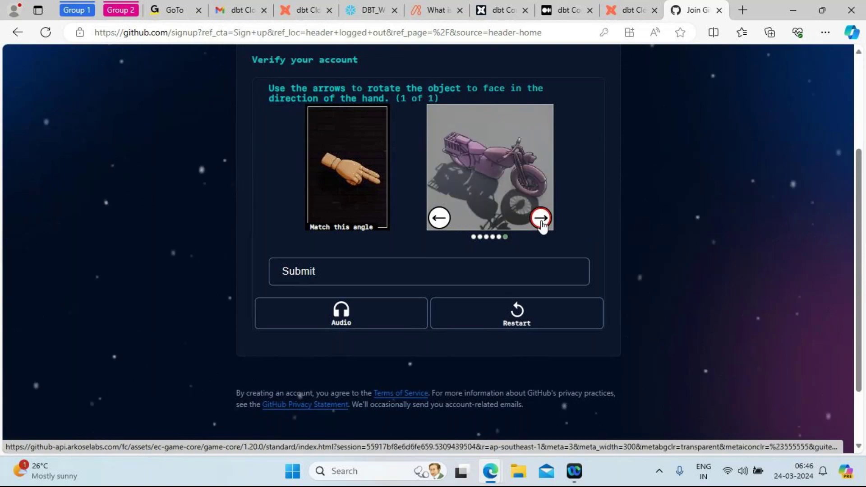
click(346, 279)
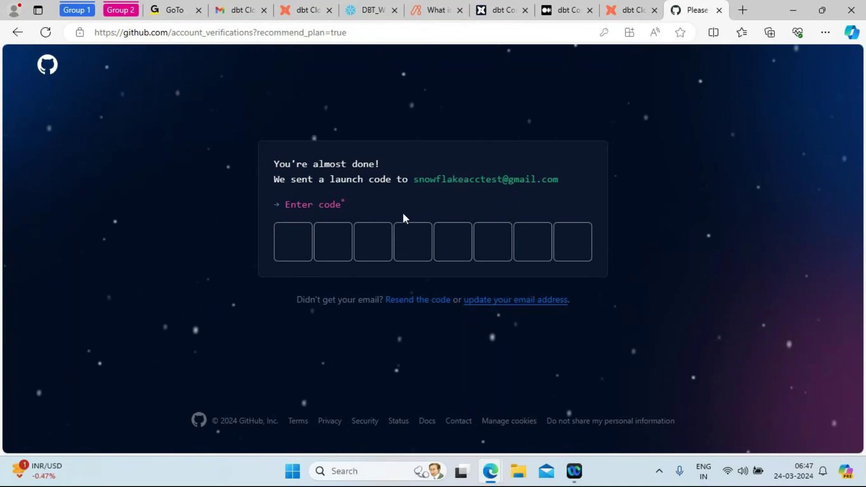
- Copy the launch code from GitHub's Gmail message into the code entry boxes
click(234, 6)
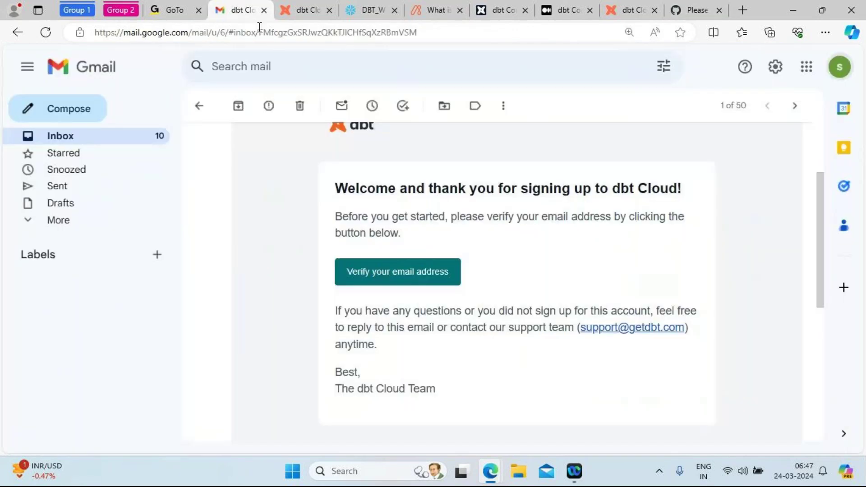
click(78, 139)
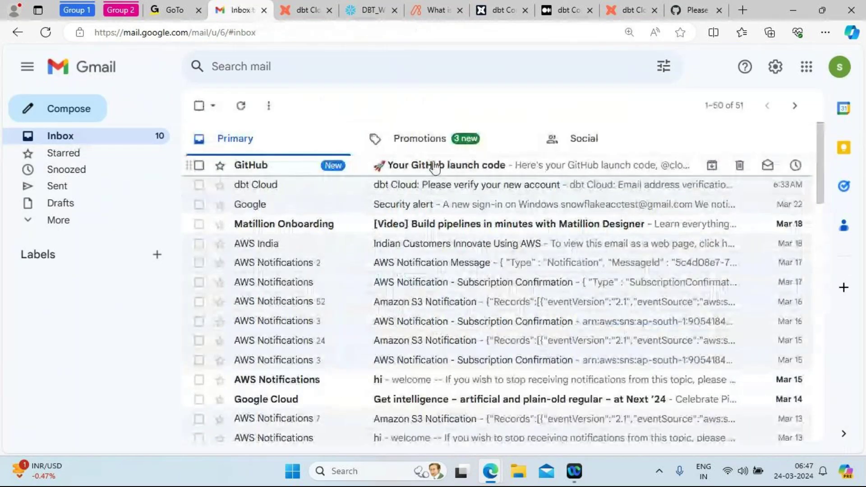
click(435, 168)
drag(819, 193, 825, 281)
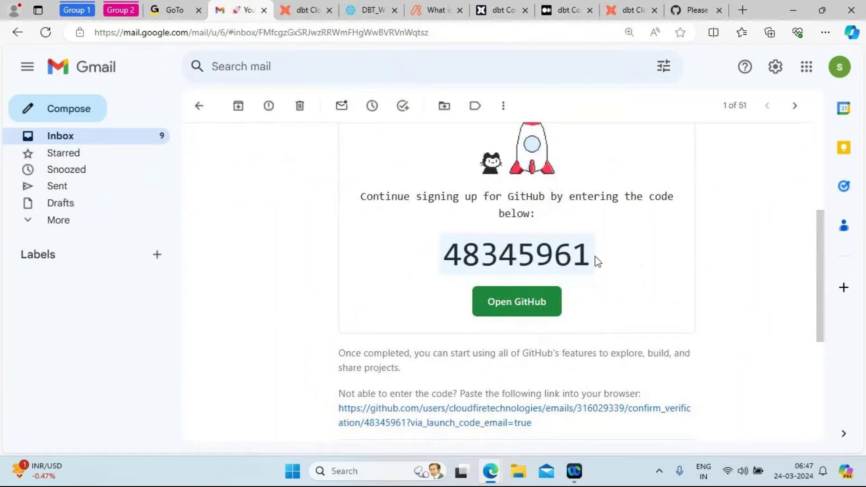
drag(594, 256, 450, 252)
key(ctrl+c)
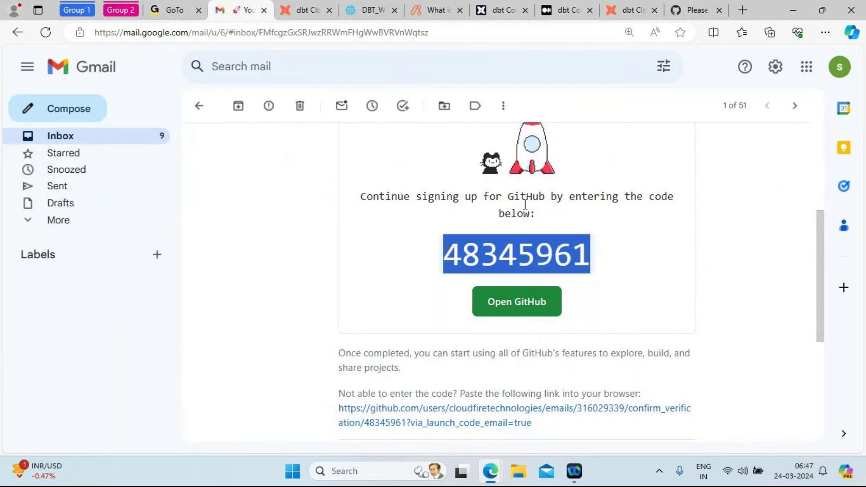
click(693, 10)
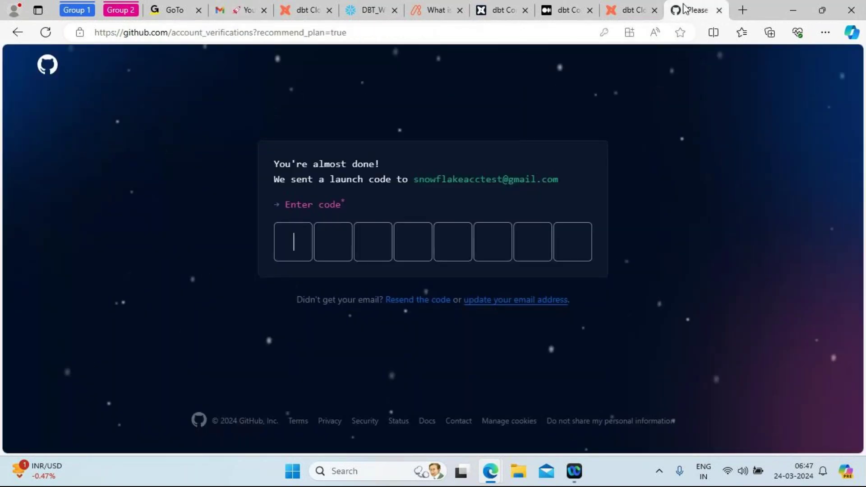
key(ctrl+v)
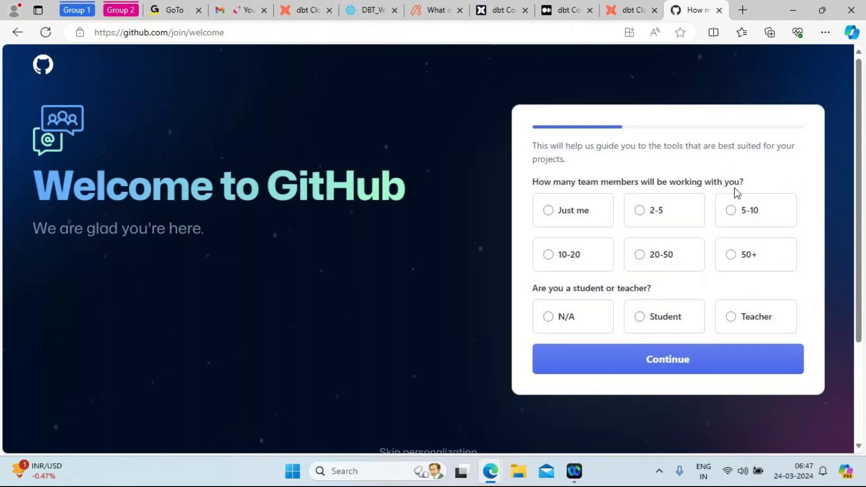
- Answer the welcome survey with 'Just me' and 'Teacher' and continue
click(548, 217)
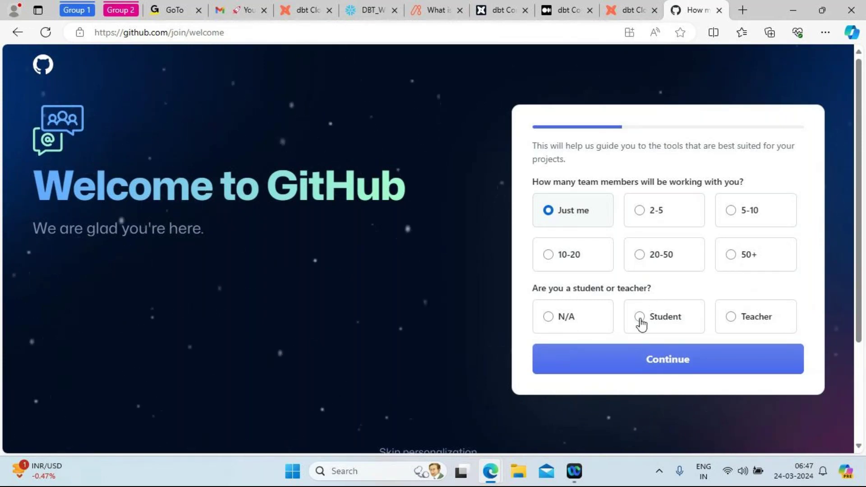
click(730, 321)
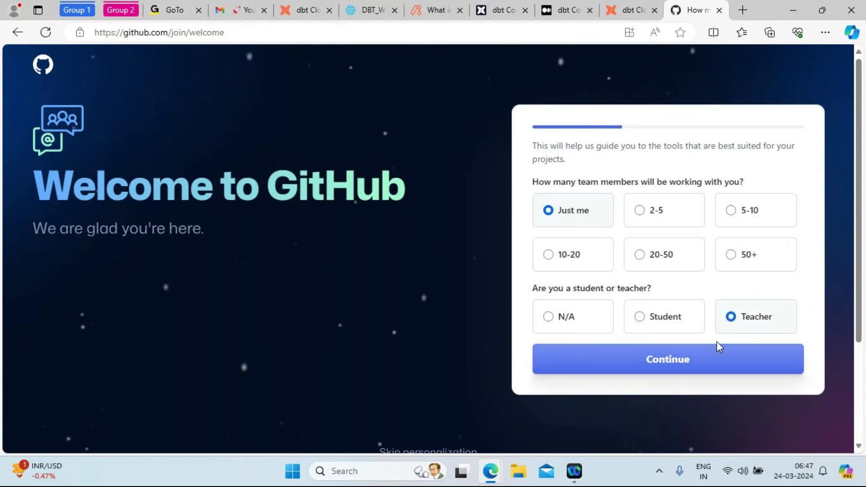
click(664, 364)
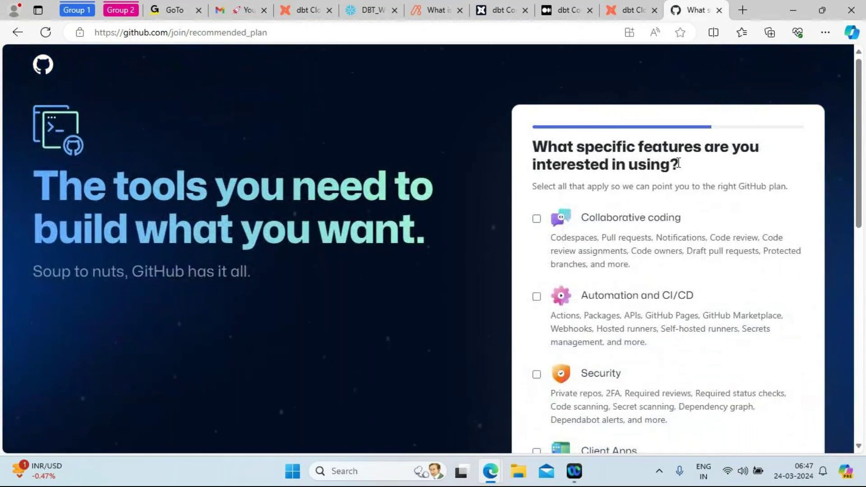
- Tick Automation and CI/CD, Collaborative coding, Project Management and Client Apps, then continue
drag(859, 188, 862, 219)
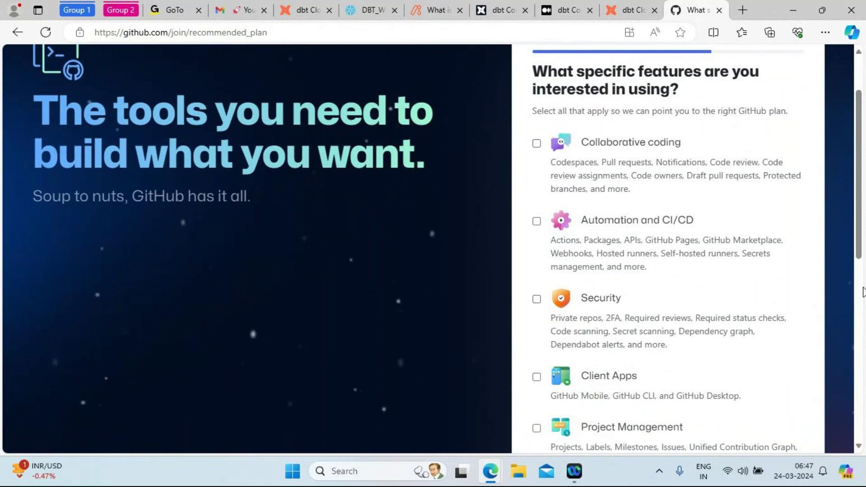
scroll(862, 292, down, 3)
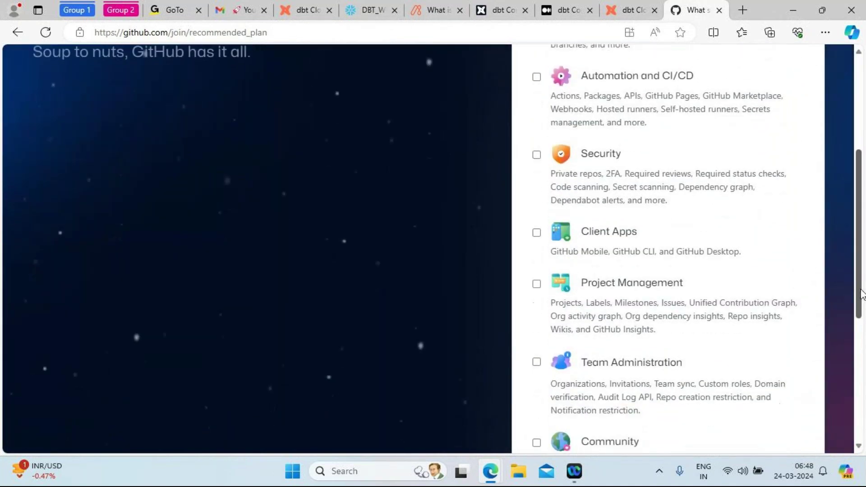
scroll(862, 292, down, 3)
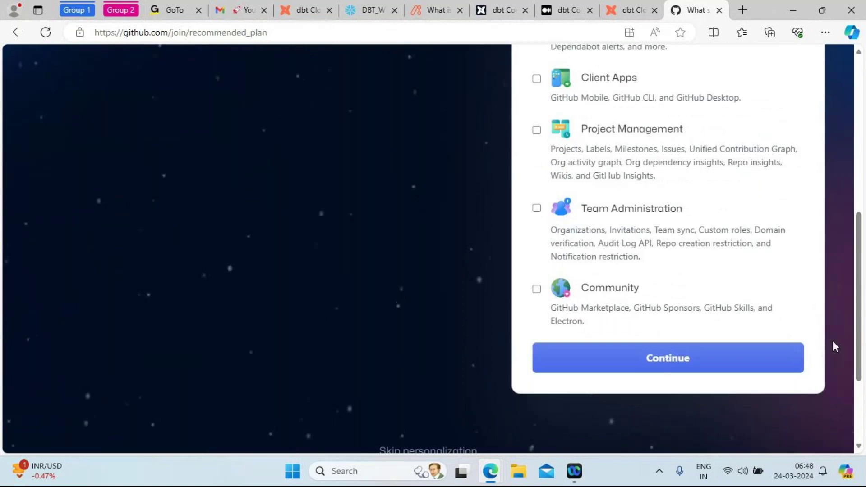
drag(858, 311, 856, 162)
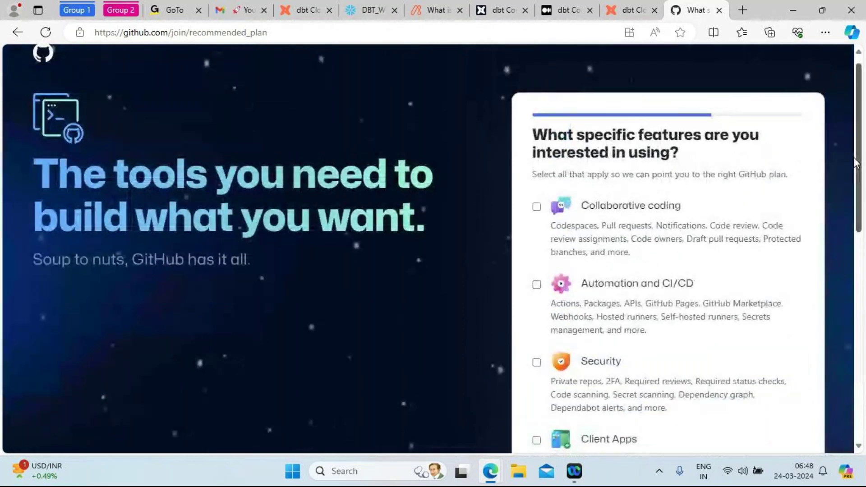
scroll(856, 162, down, 2)
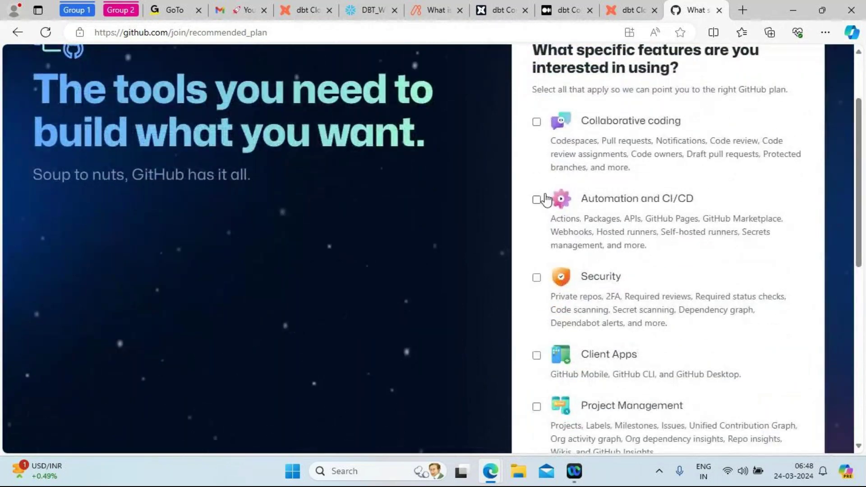
click(537, 199)
click(535, 124)
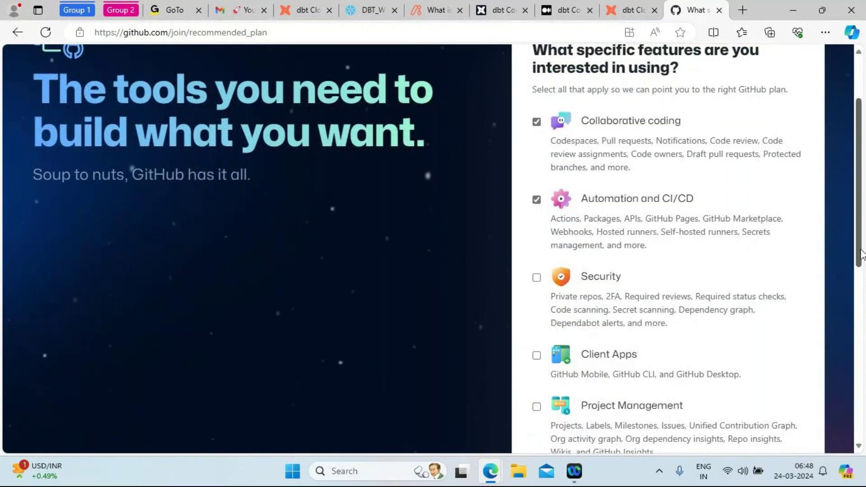
scroll(861, 254, down, 4)
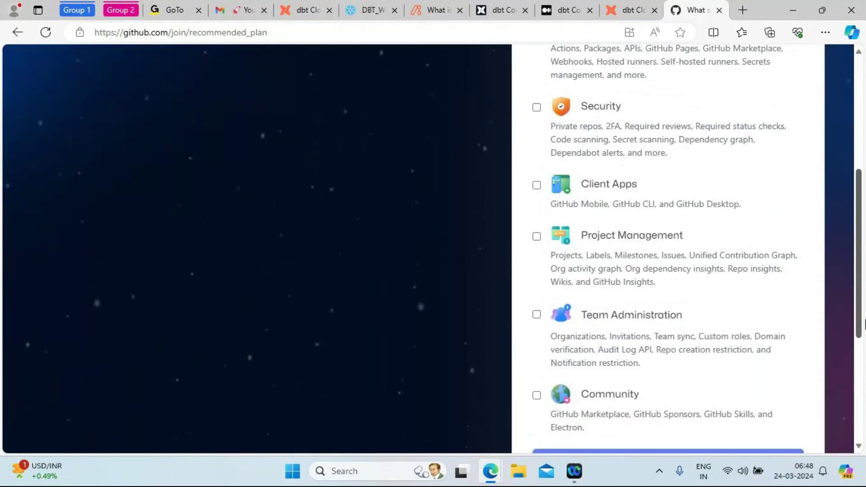
click(536, 236)
click(536, 186)
scroll(850, 218, up, 2)
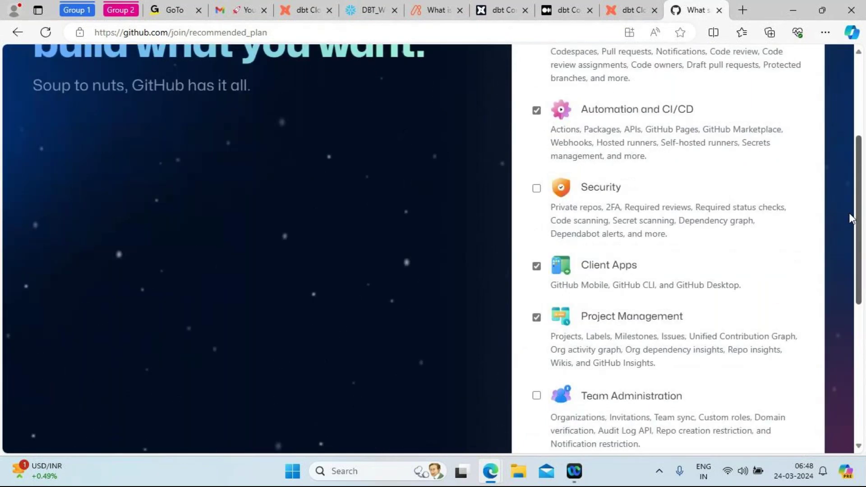
scroll(851, 219, up, 4)
scroll(861, 316, down, 9)
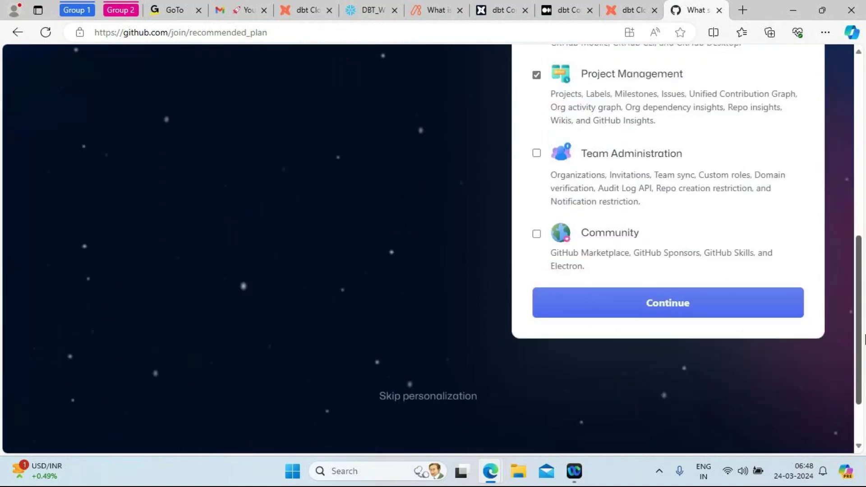
click(665, 306)
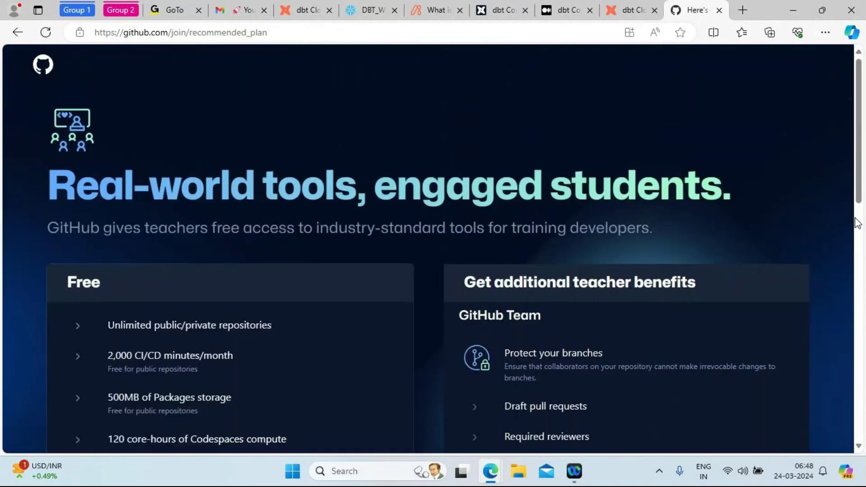
drag(861, 124, 849, 165)
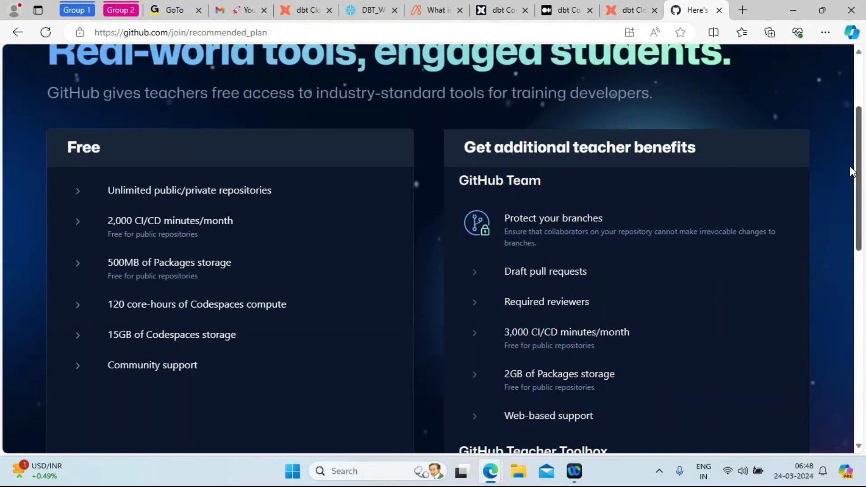
drag(858, 174, 862, 390)
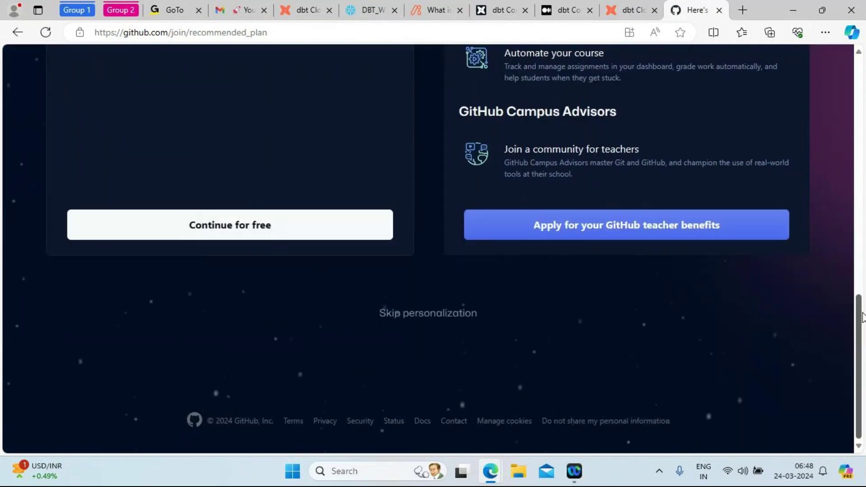
drag(858, 329, 842, 118)
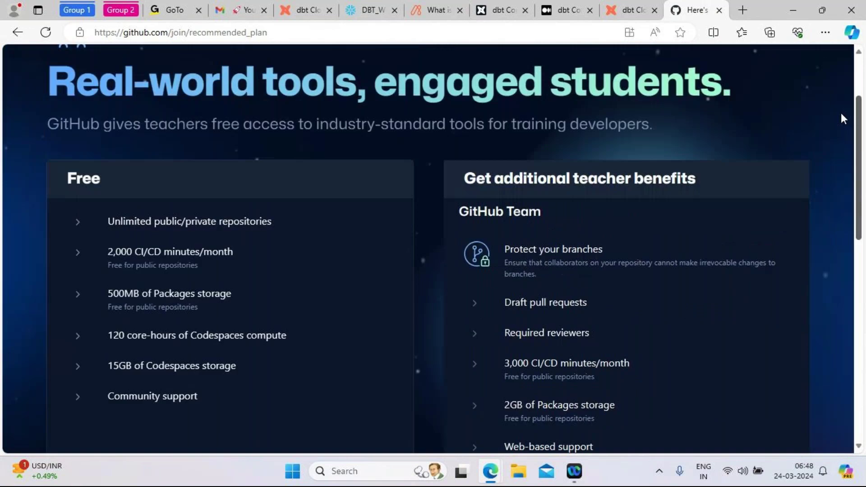
scroll(842, 119, down, 10)
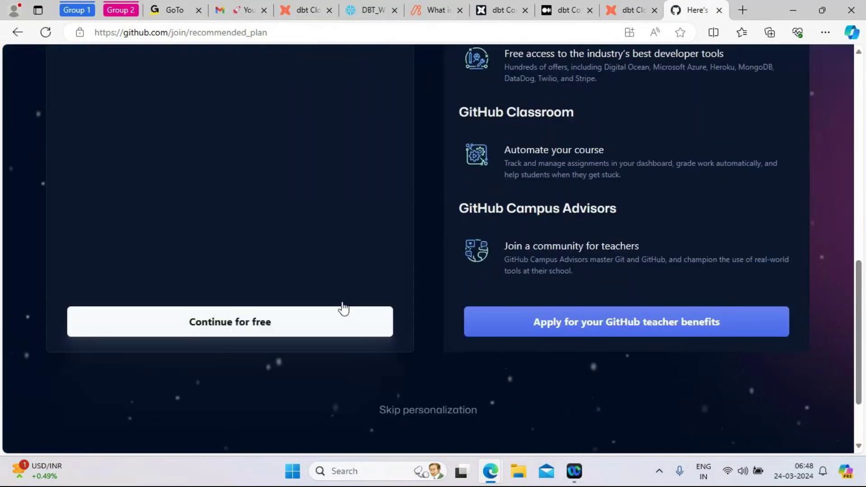
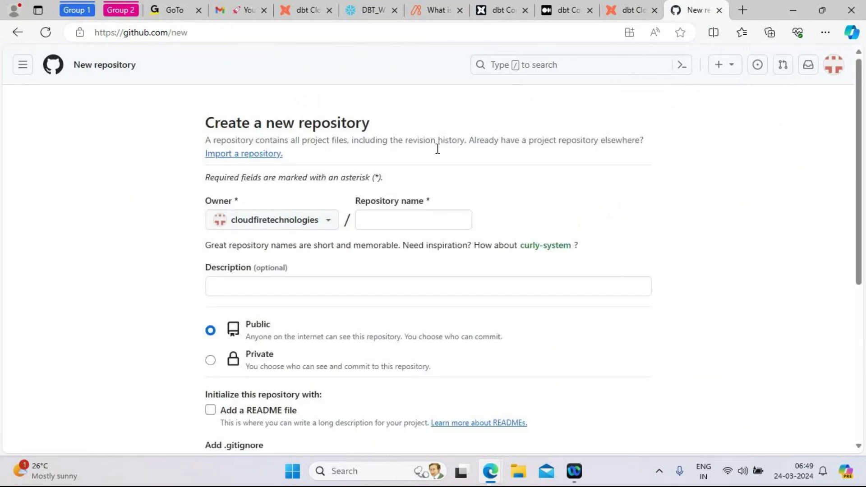
- Create a new repository named dbt_dev that includes a README file
click(396, 219)
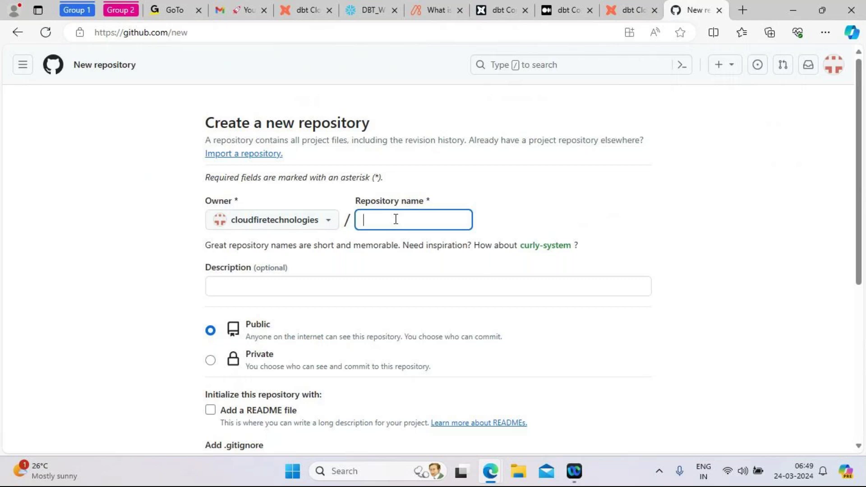
text(dbt)
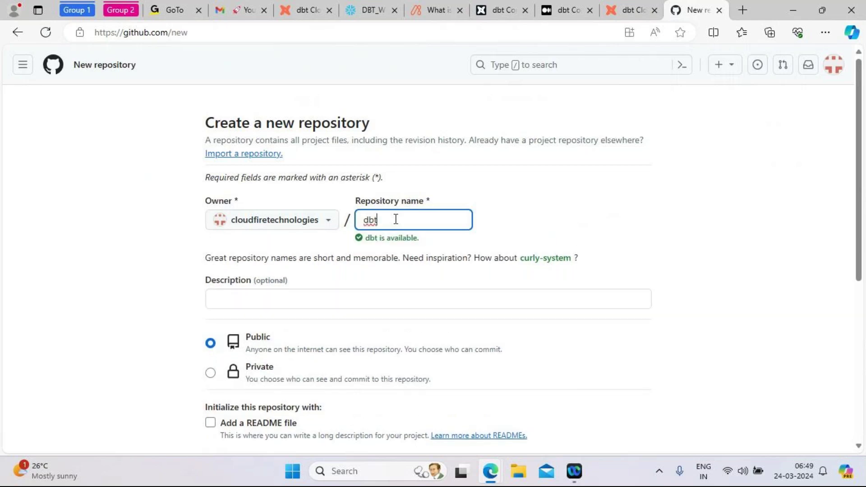
text(_dev)
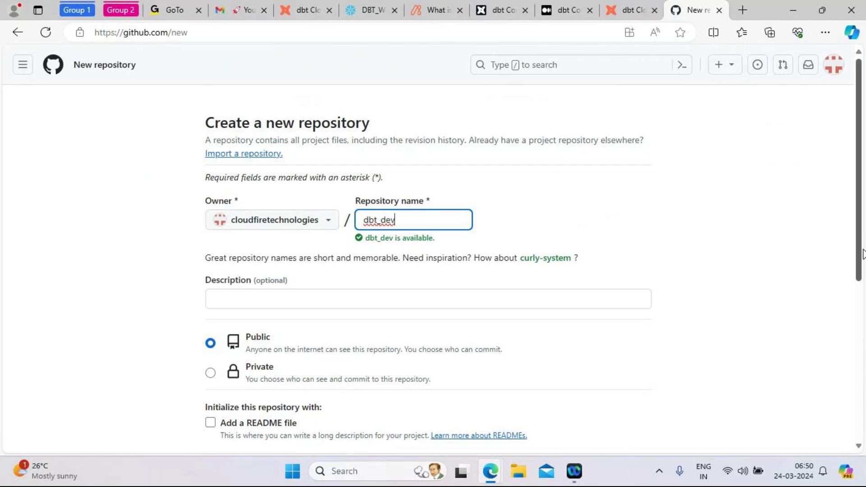
scroll(858, 257, down, 2)
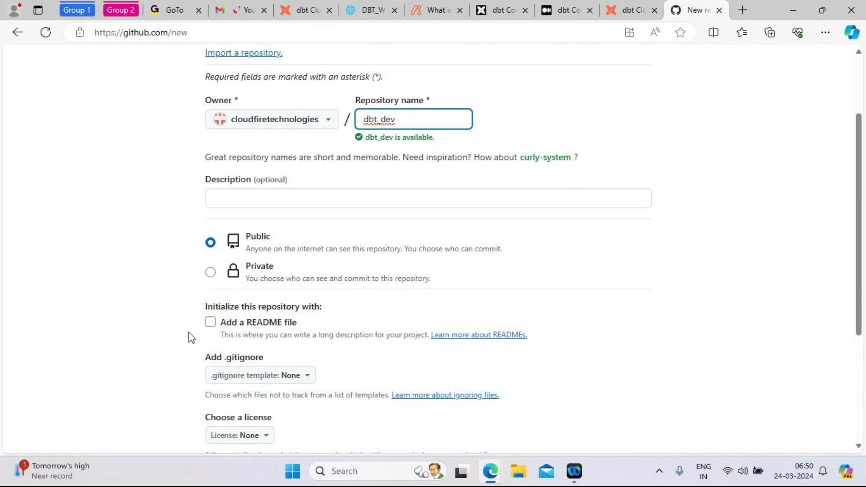
click(210, 322)
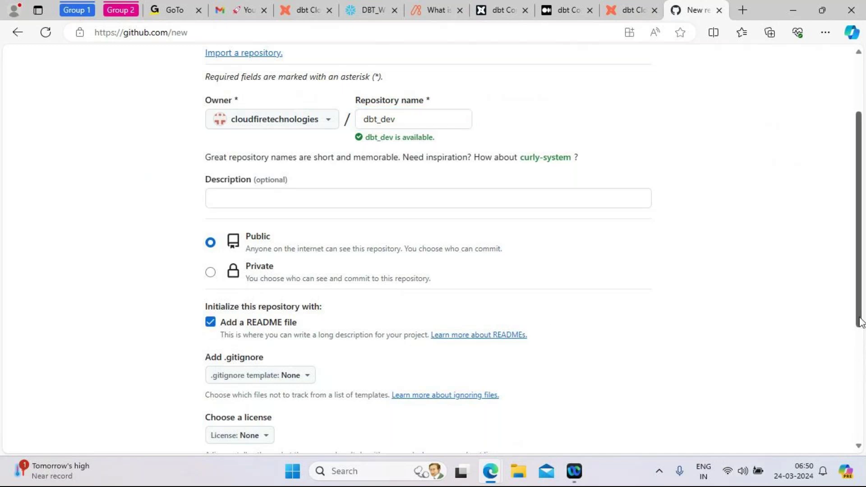
drag(860, 322, 861, 431)
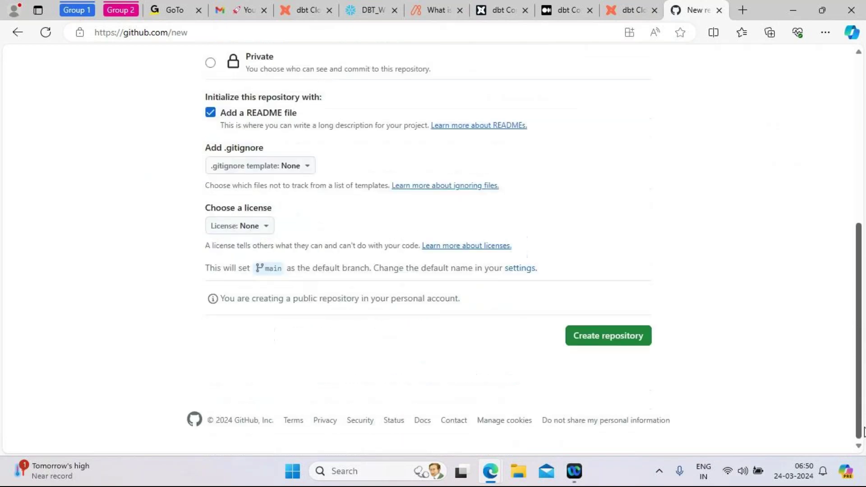
click(614, 335)
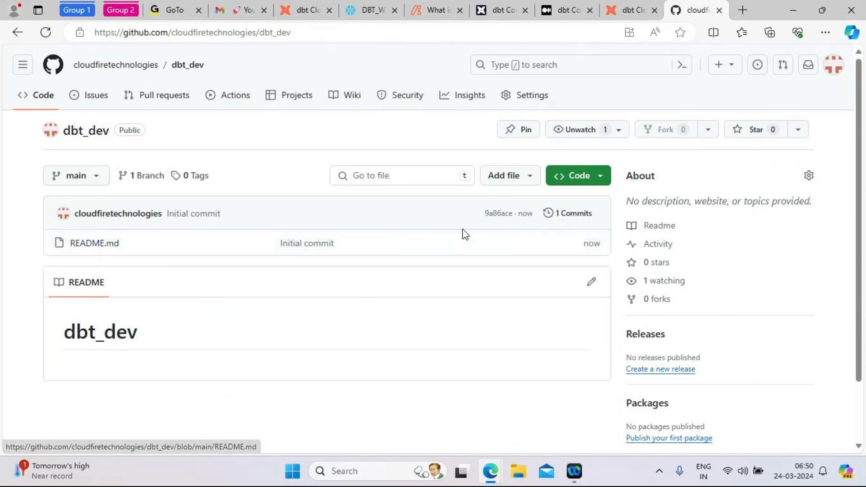
- Copy the repository's HTTPS clone URL and paste it into a new Notepad window
click(601, 179)
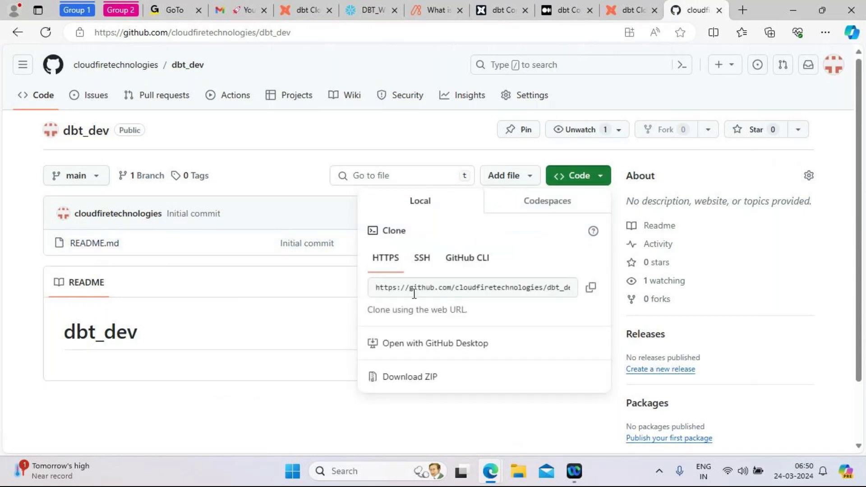
click(591, 288)
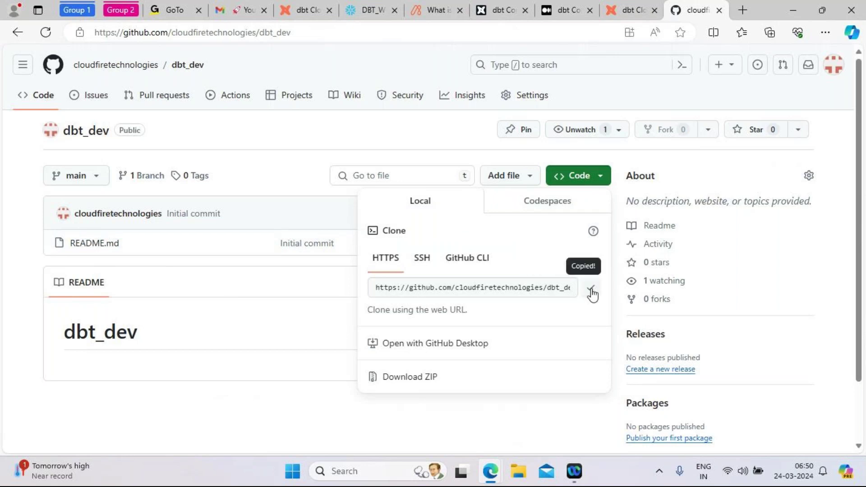
key(super+r)
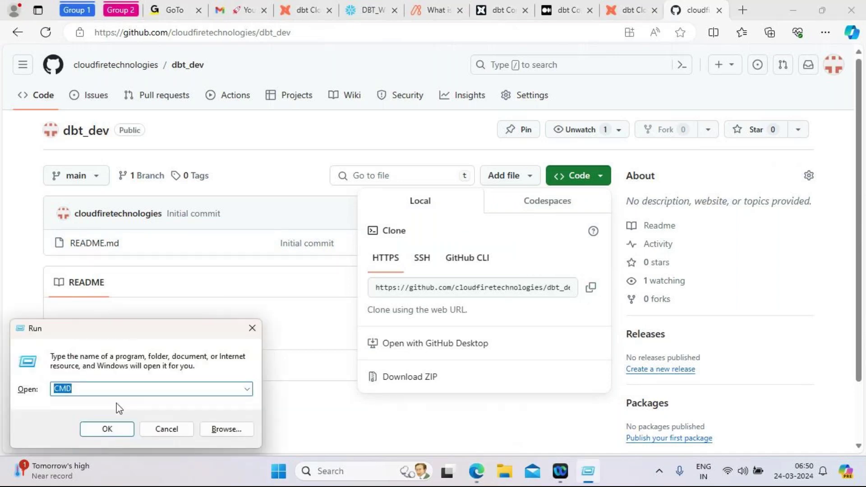
text(notepad)
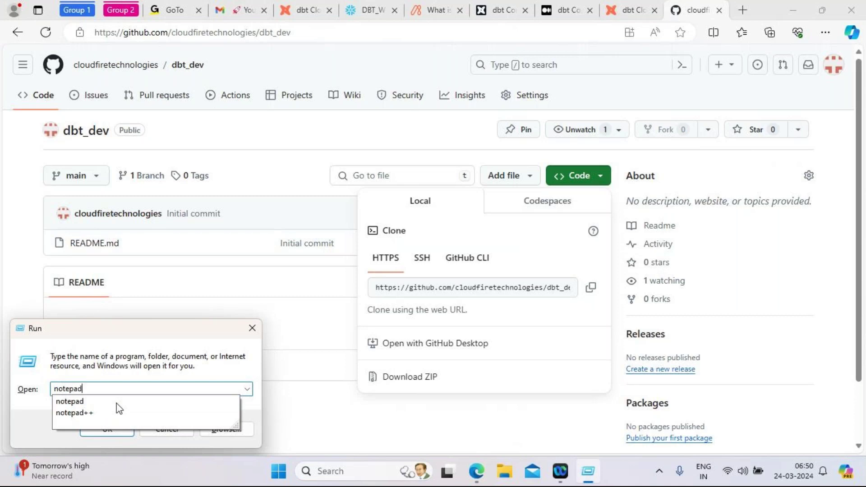
key(Return)
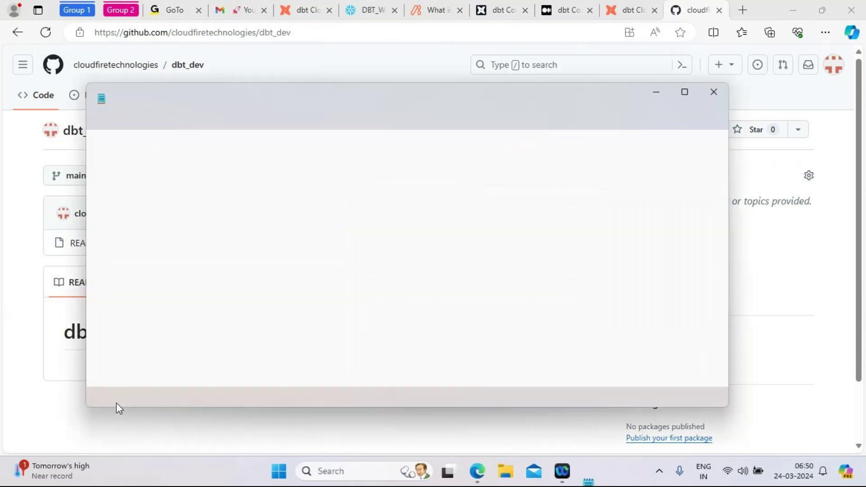
key(ctrl+v)
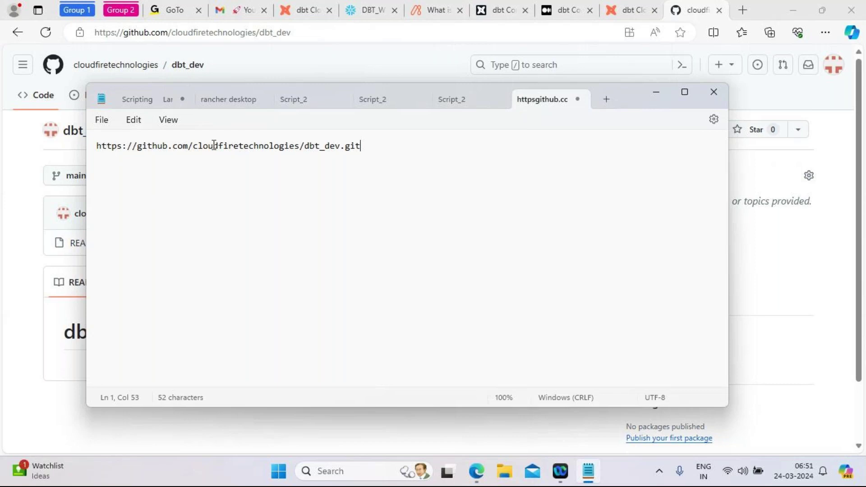
- Minimize Notepad and close the Code dropdown to return to the repository page
drag(368, 148, 80, 140)
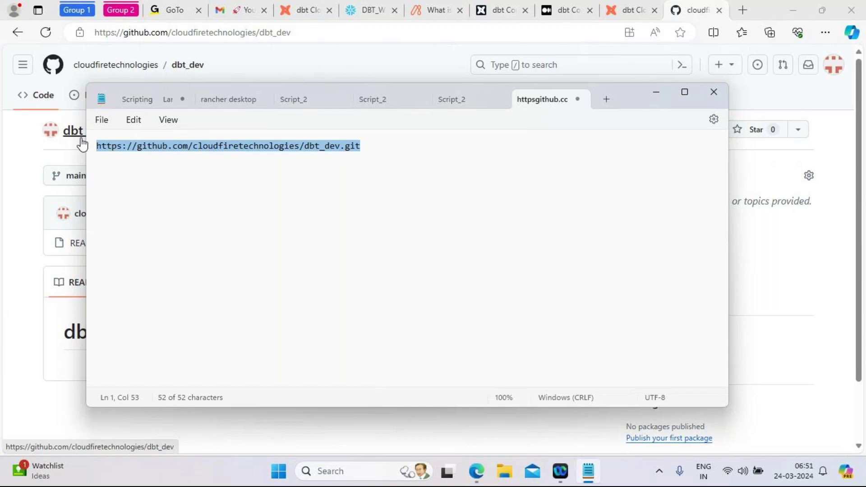
click(365, 184)
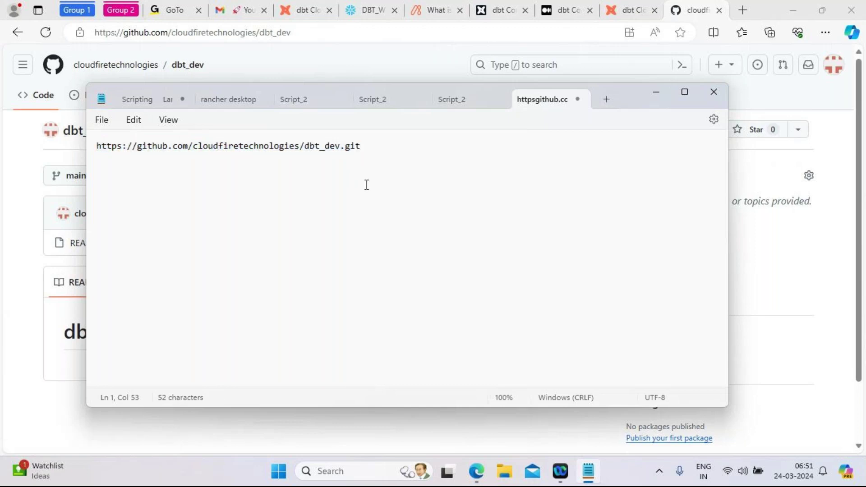
click(658, 97)
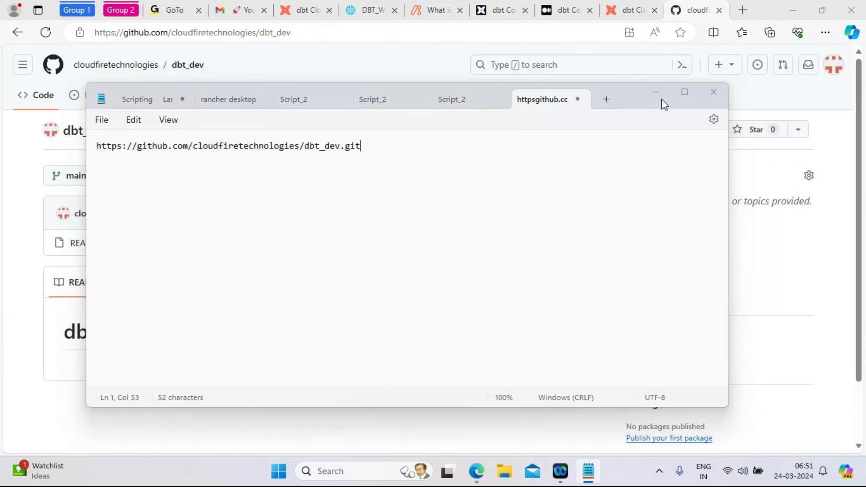
click(260, 401)
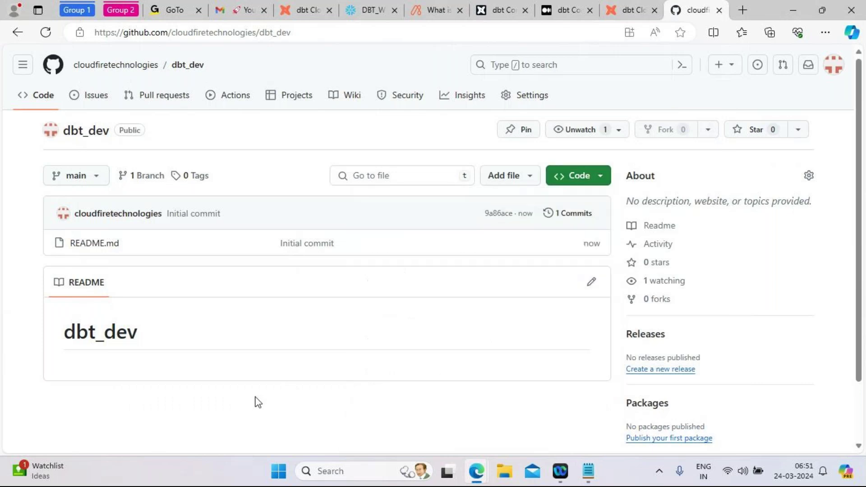
- Return to dbt Cloud's Setup a repository step and pick GitHub as the provider
click(308, 11)
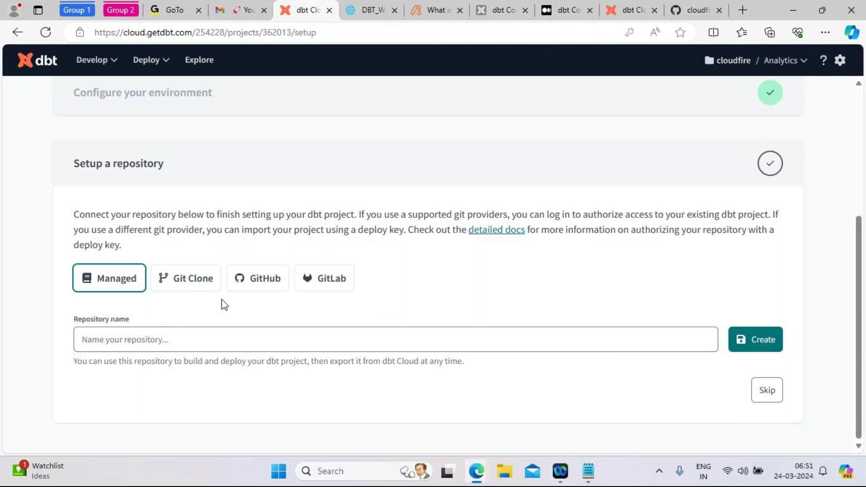
click(256, 284)
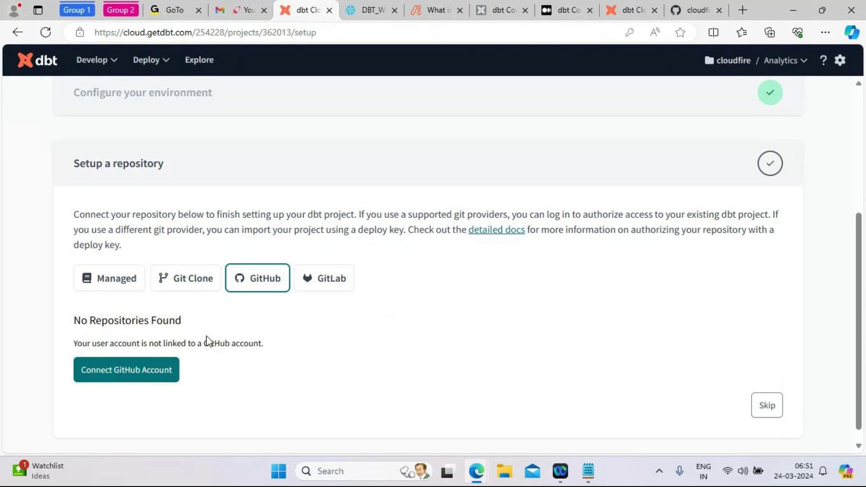
- Connect a GitHub account and authorize dbt Cloud on the GitHub permission page
click(122, 377)
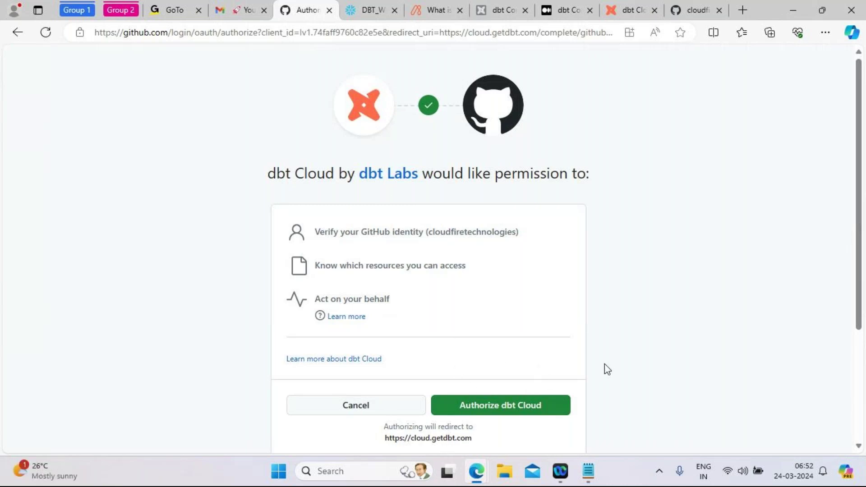
click(496, 415)
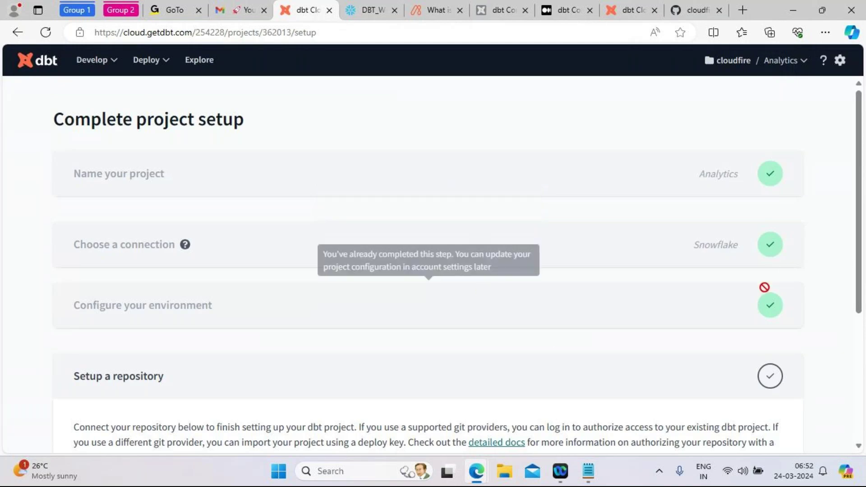
- Select GitHub again under Setup a repository, then open the settings gear menu
drag(861, 245, 862, 361)
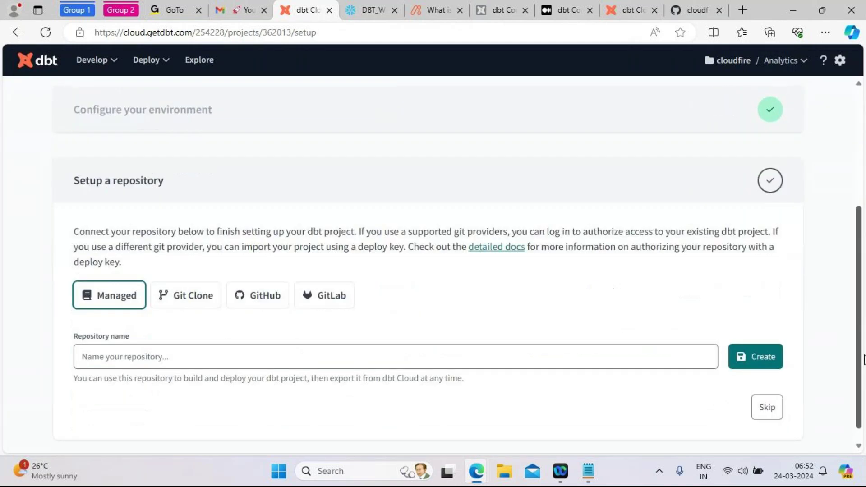
click(258, 301)
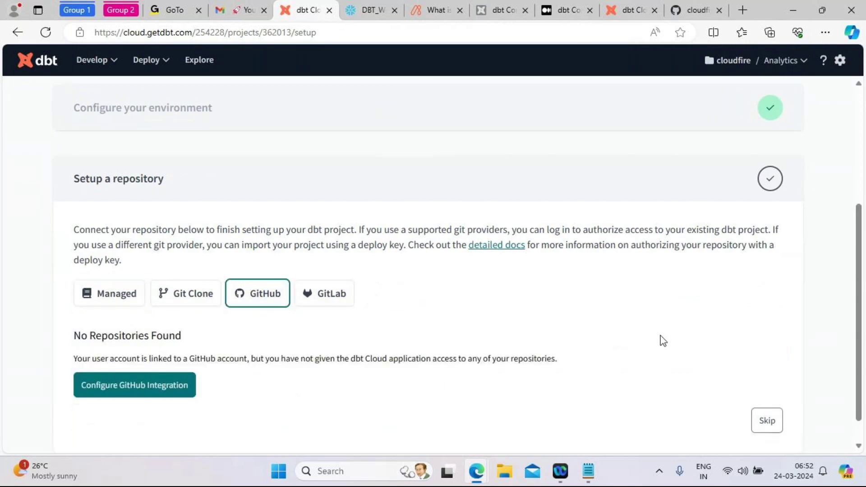
scroll(858, 285, down, 1)
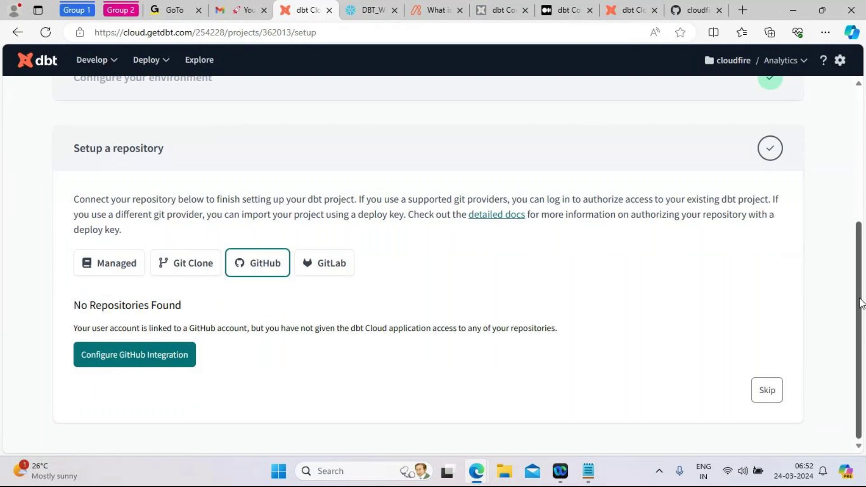
drag(862, 247, 859, 147)
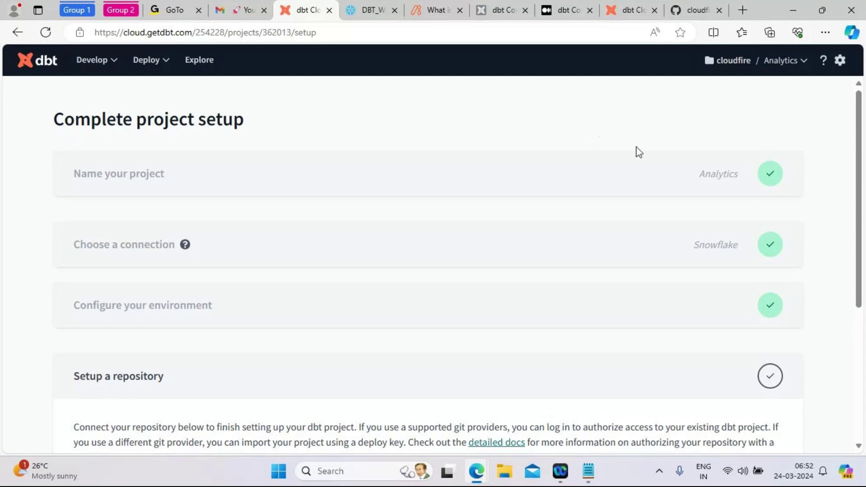
click(839, 64)
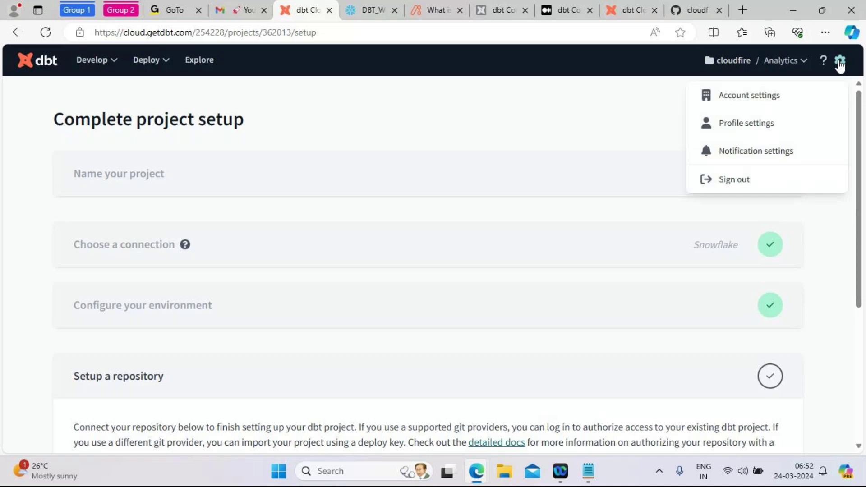
- Go to account settings Integrations, expand GitHub, and follow the profile settings link
click(742, 98)
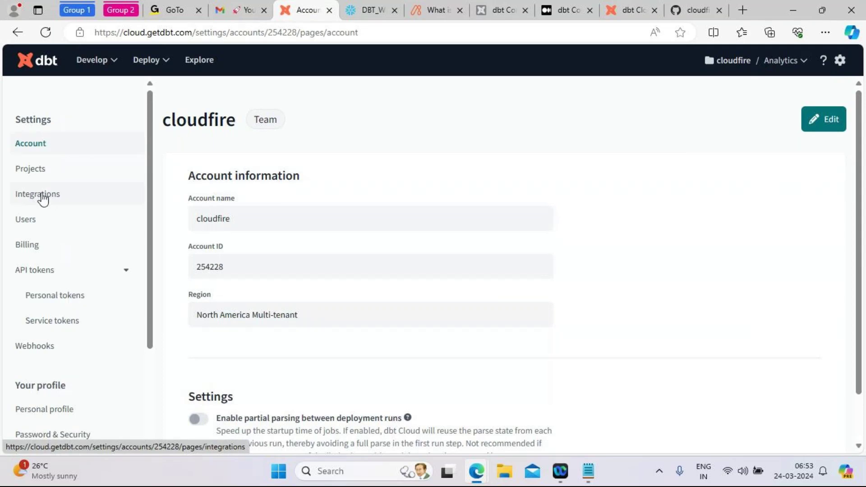
click(43, 198)
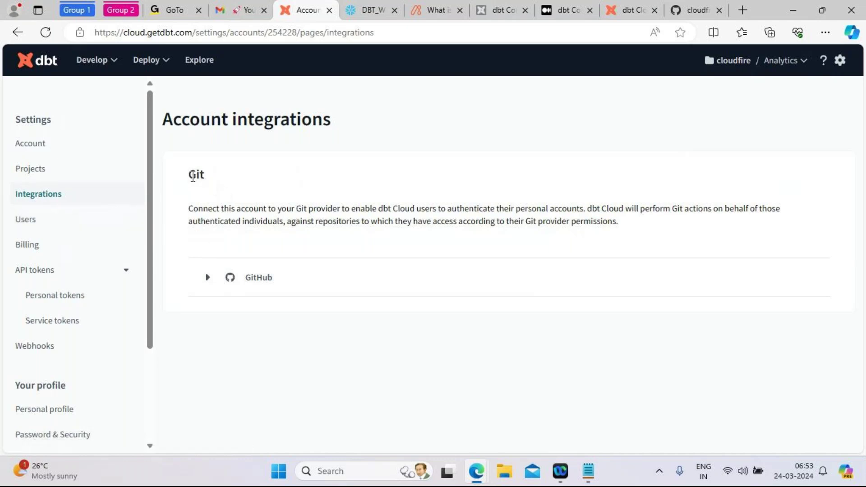
click(205, 281)
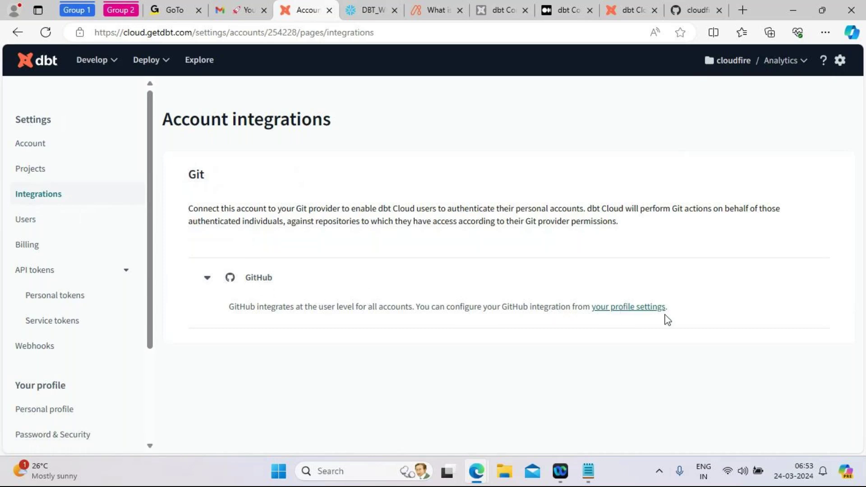
click(644, 311)
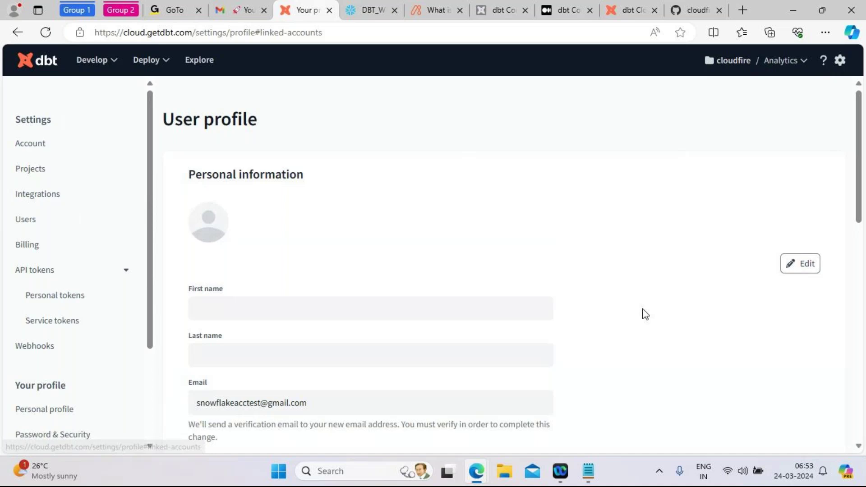
drag(857, 181, 839, 95)
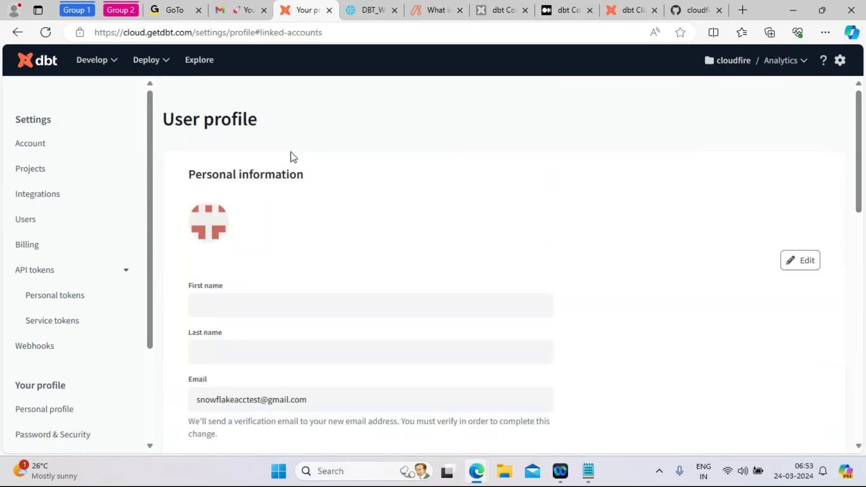
- Reopen the profile settings from Integrations and expand the GitHub row under Linked accounts
click(52, 194)
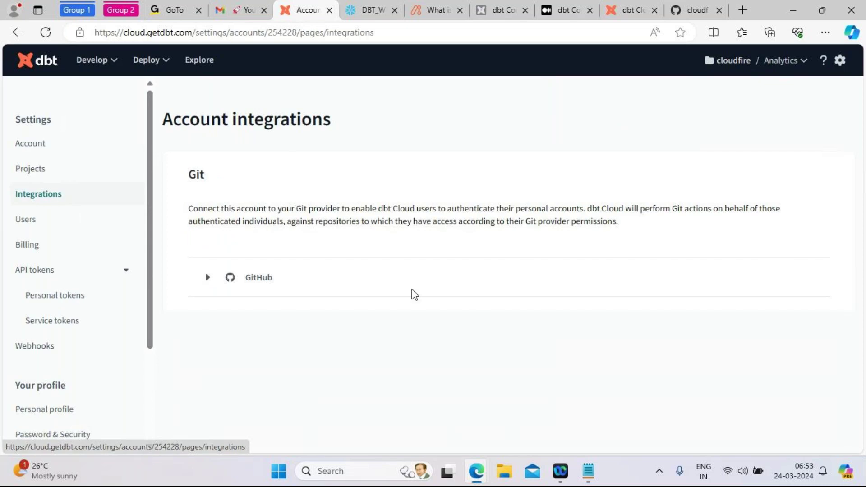
click(207, 279)
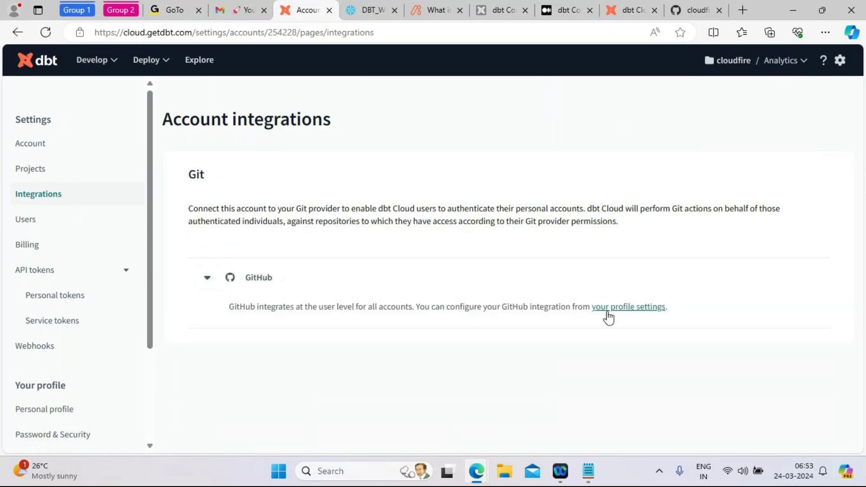
click(625, 308)
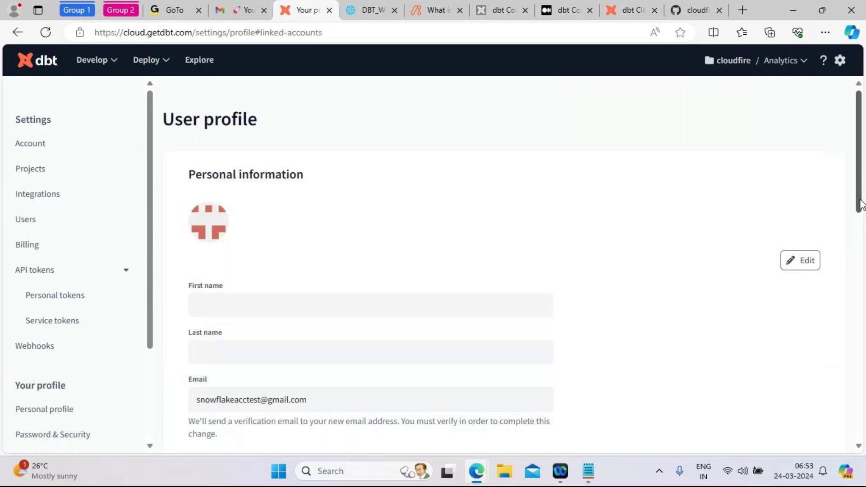
click(863, 221)
drag(863, 312, 862, 291)
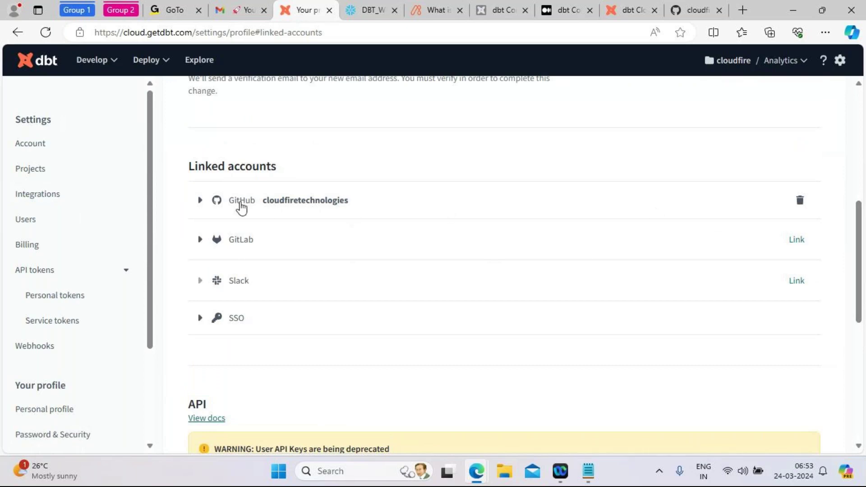
click(200, 200)
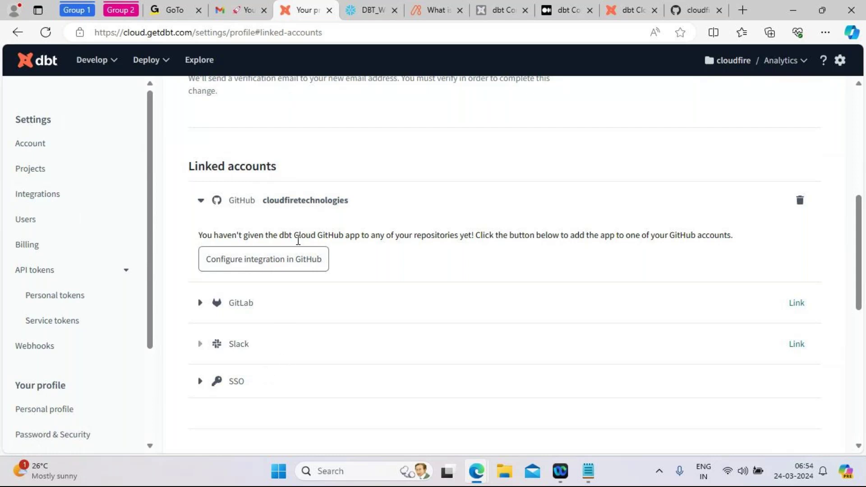
- Continue with the signed-in GitHub account and limit the dbt Cloud app to the dbt_dev repository
click(250, 260)
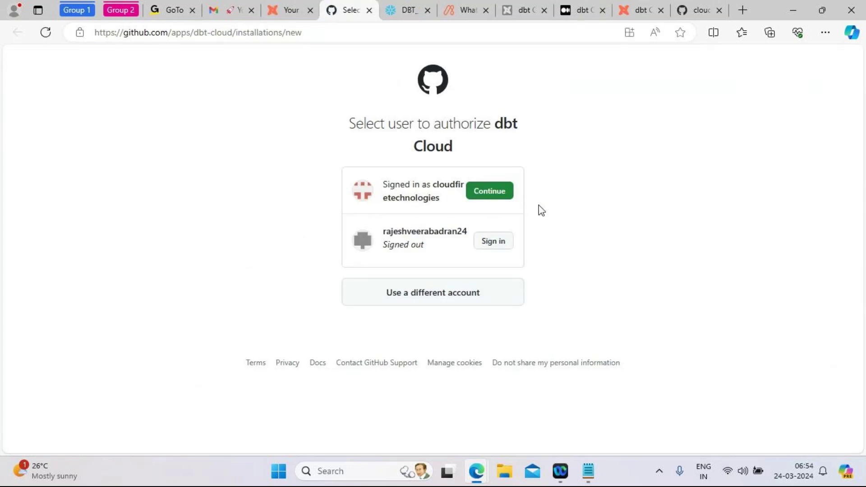
click(489, 194)
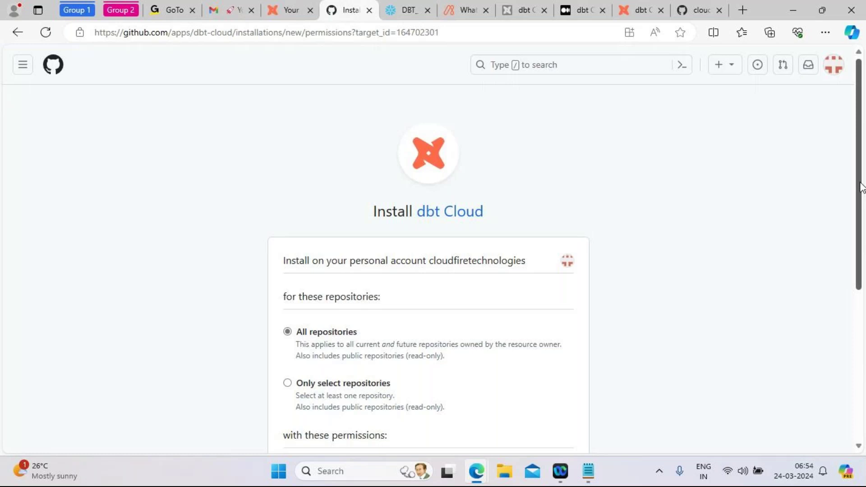
drag(859, 184, 862, 245)
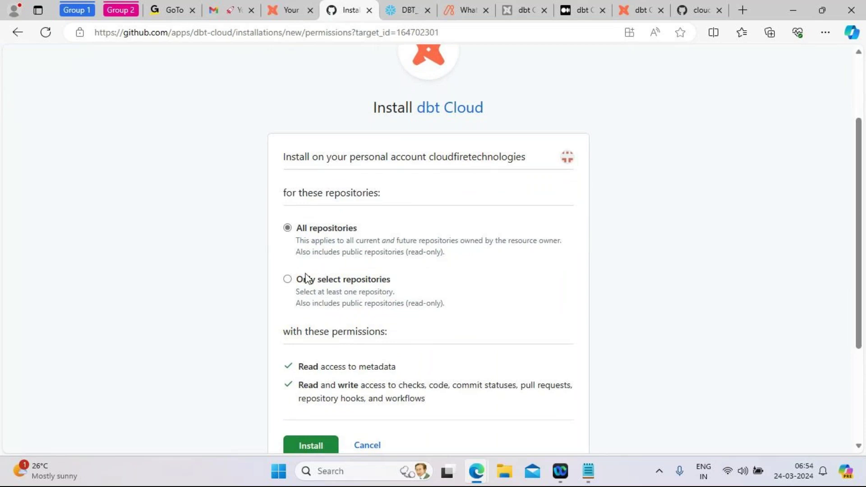
click(286, 280)
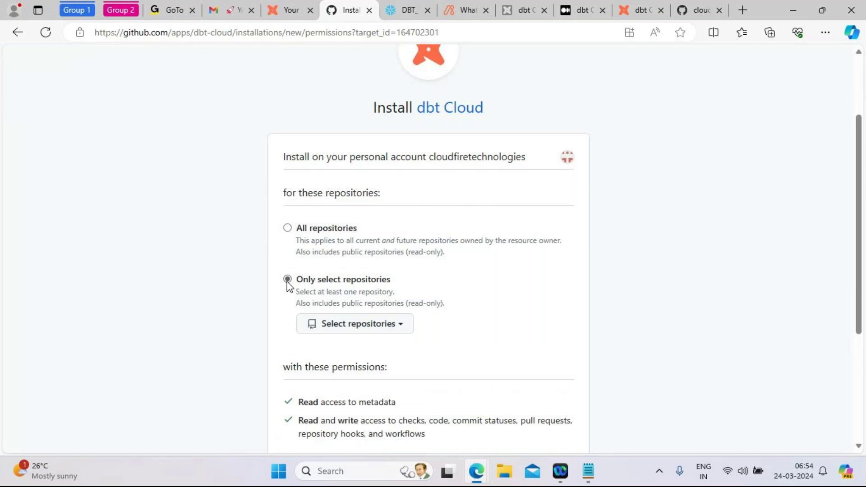
drag(860, 298, 861, 328)
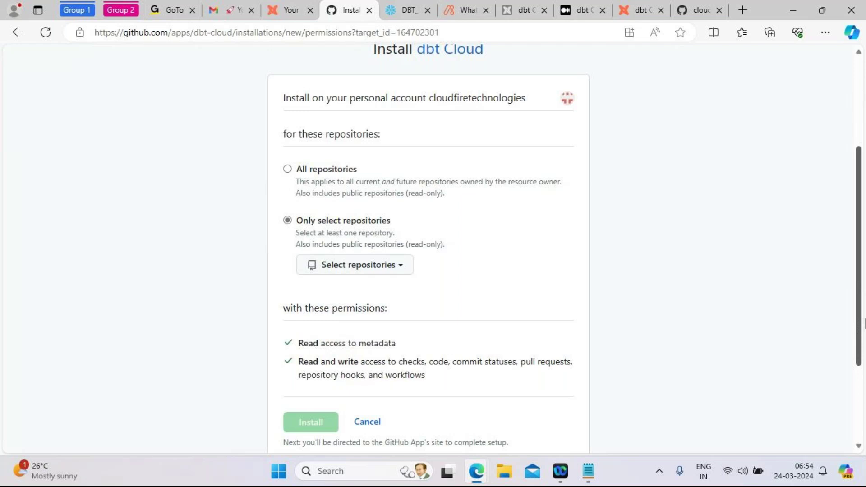
click(388, 265)
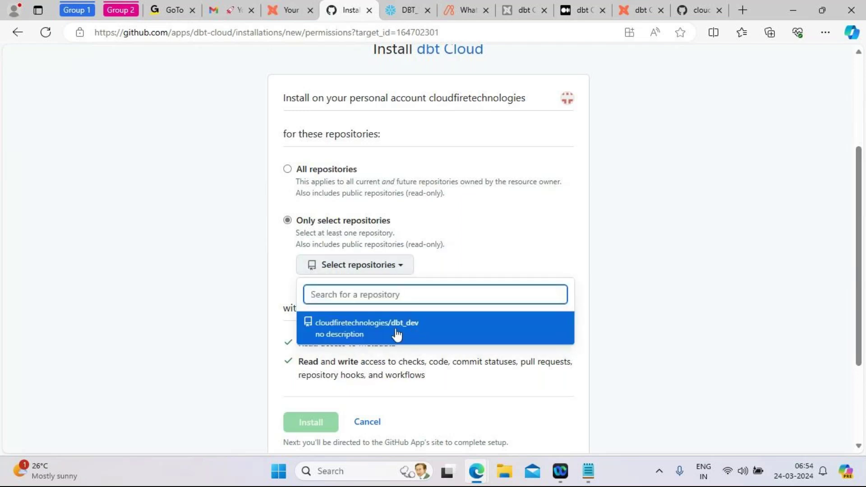
click(398, 335)
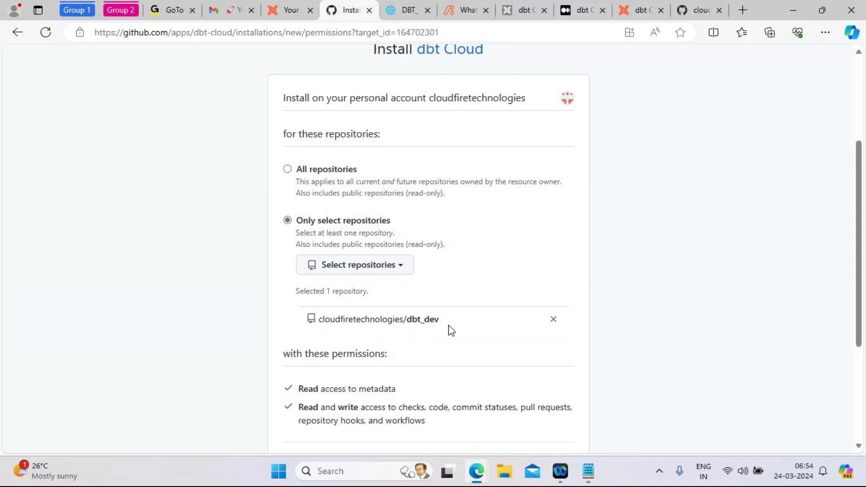
drag(857, 277, 864, 374)
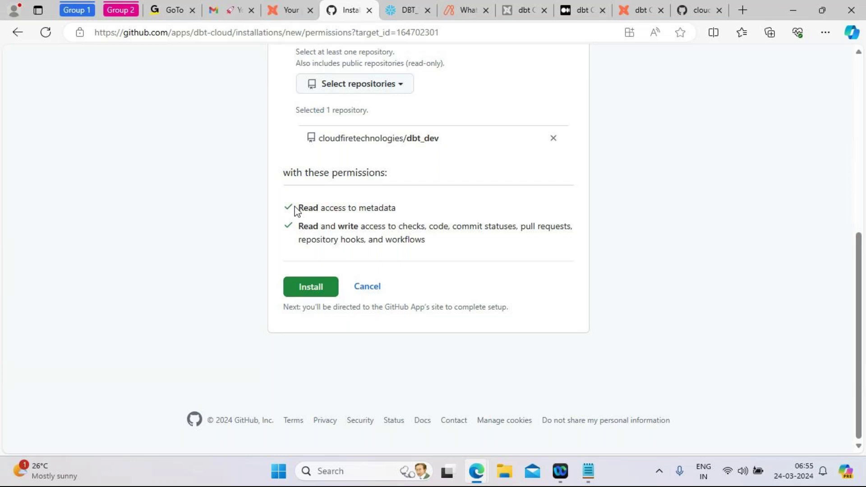
- Install the app, then choose GitHub, keep the organization, and select the dbt_dev repository
click(314, 286)
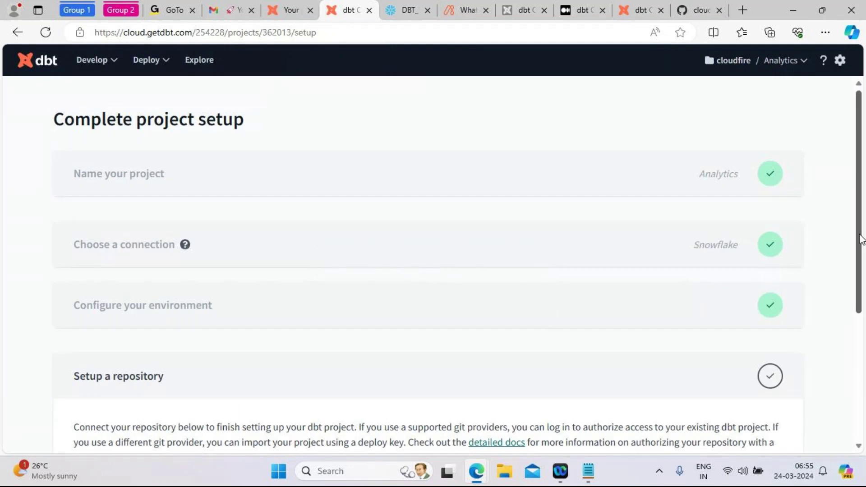
drag(862, 256, 863, 386)
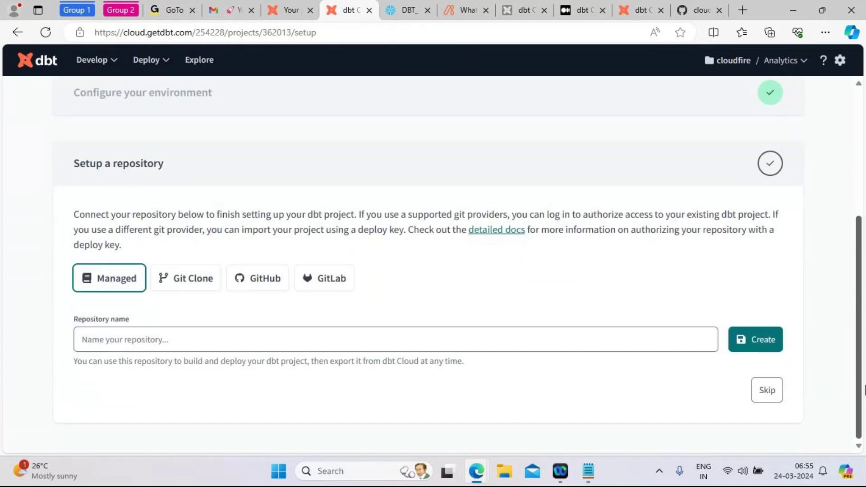
click(247, 283)
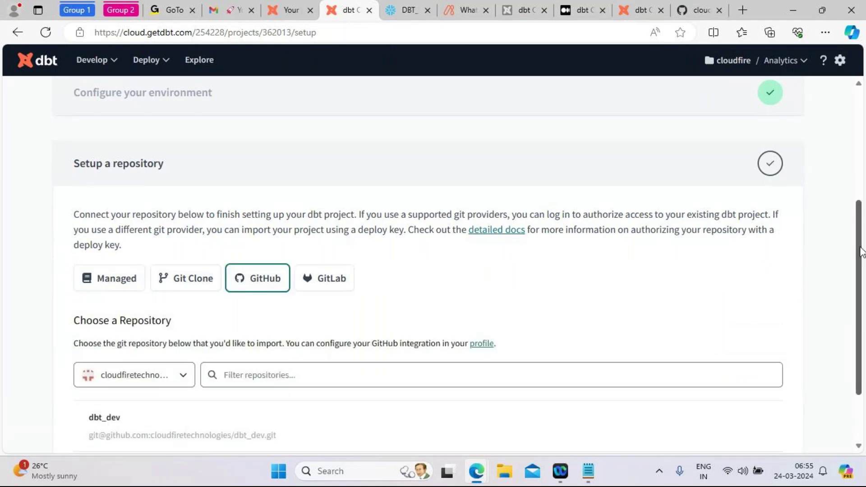
scroll(861, 252, down, 2)
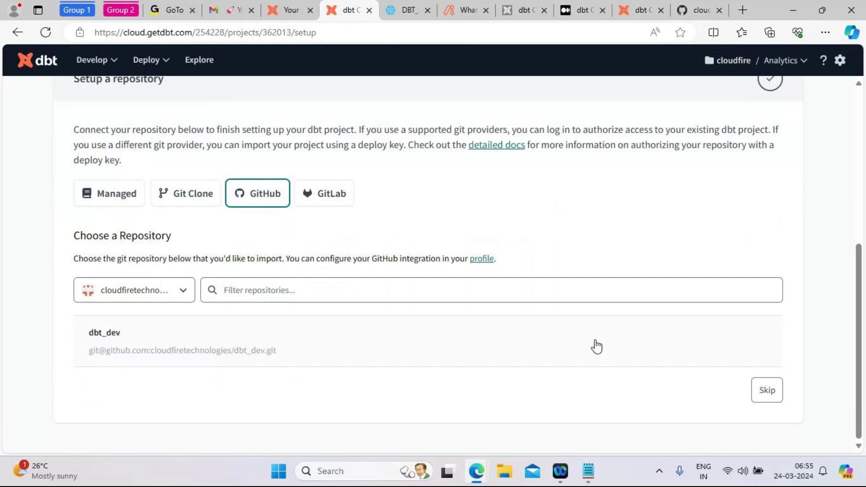
click(183, 298)
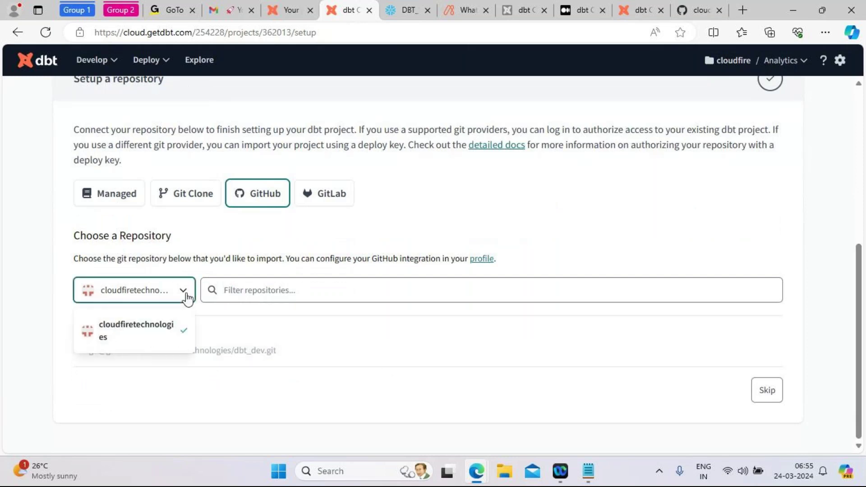
click(133, 344)
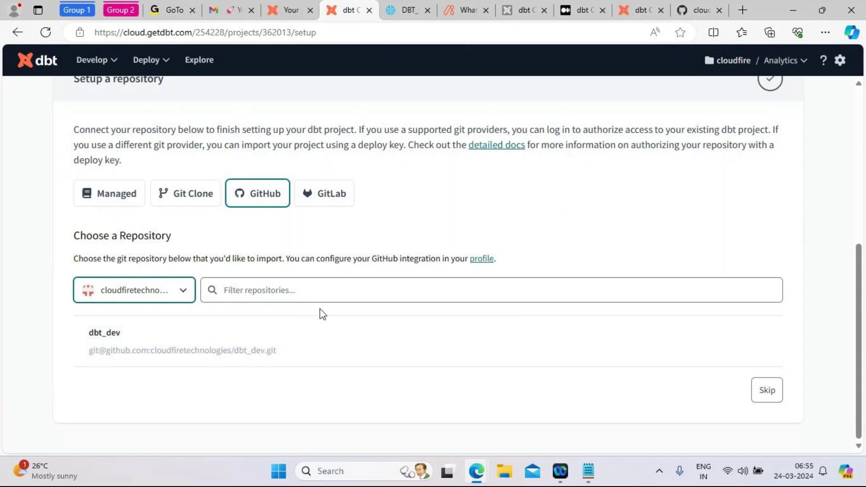
click(100, 337)
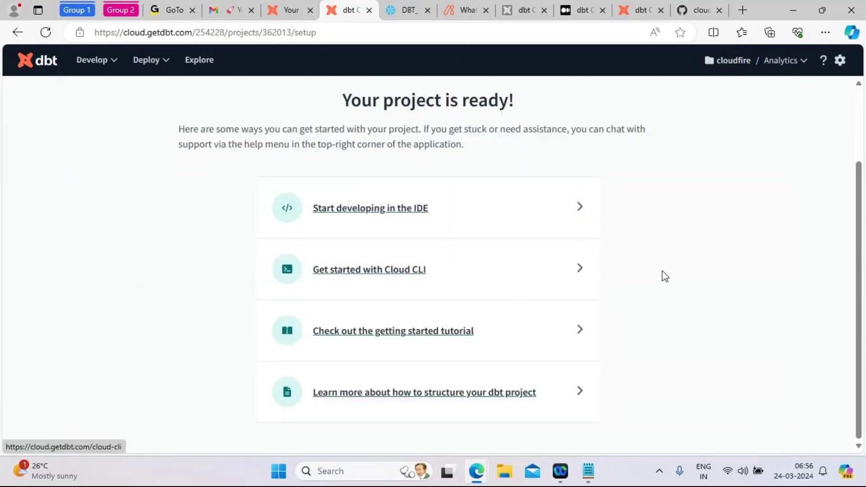
- Launch 'Start developing in the IDE' from the 'Your project is ready!' page
drag(860, 210, 857, 130)
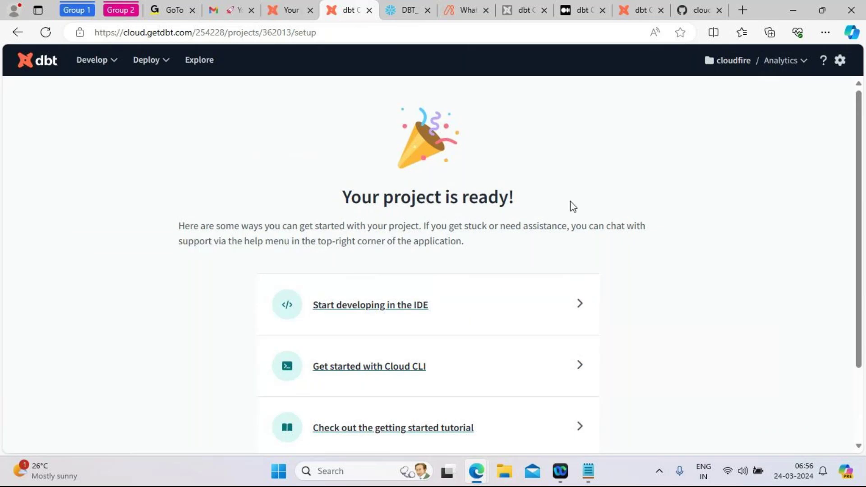
drag(863, 286, 864, 365)
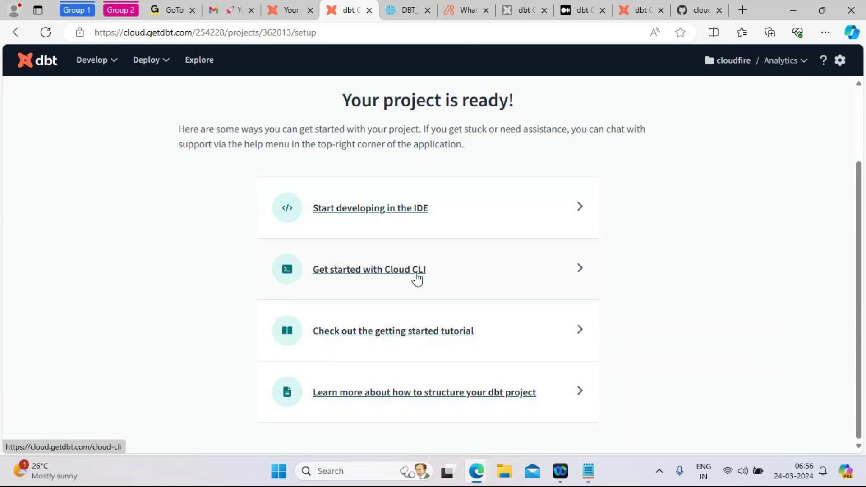
click(411, 211)
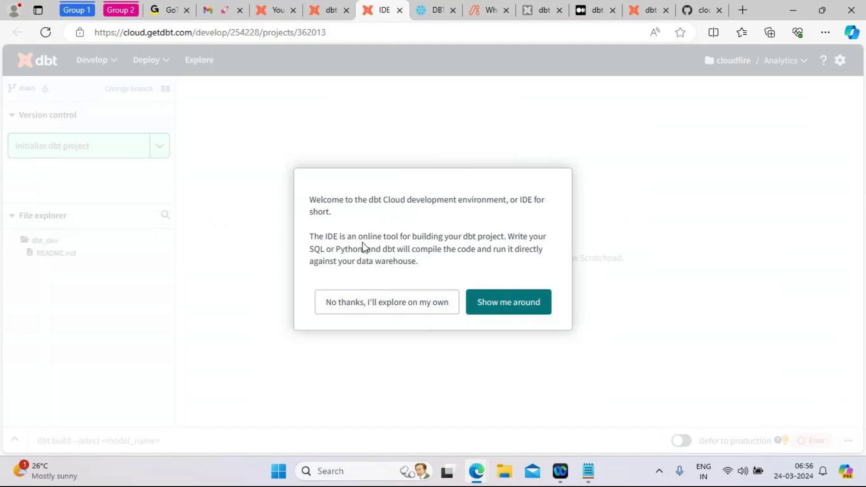
- Step through the IDE tour past the initialize-project and first-command tips, then leave the command bar
click(507, 308)
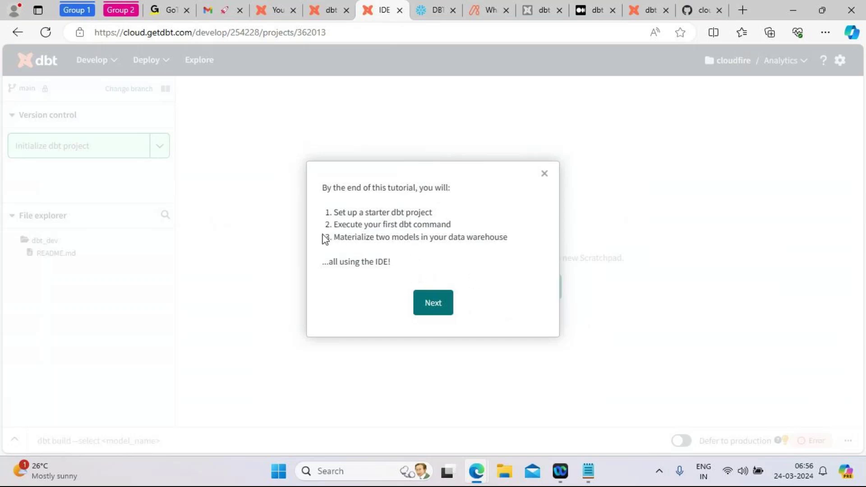
click(432, 303)
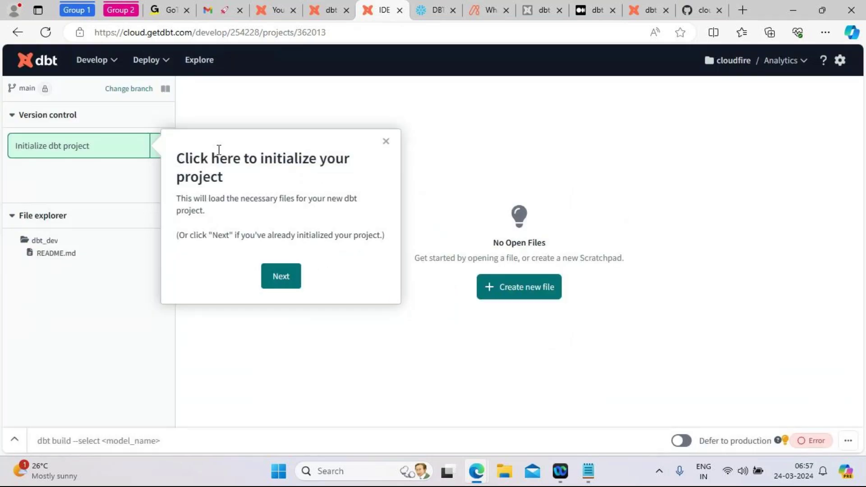
click(279, 276)
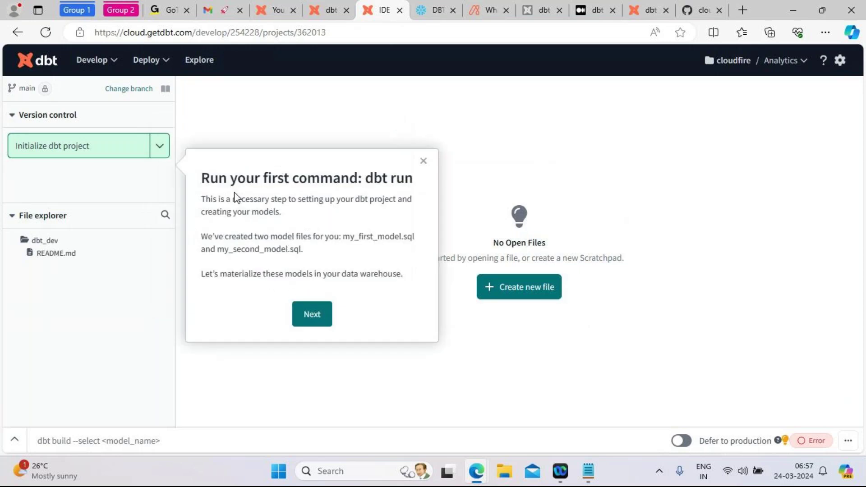
click(310, 316)
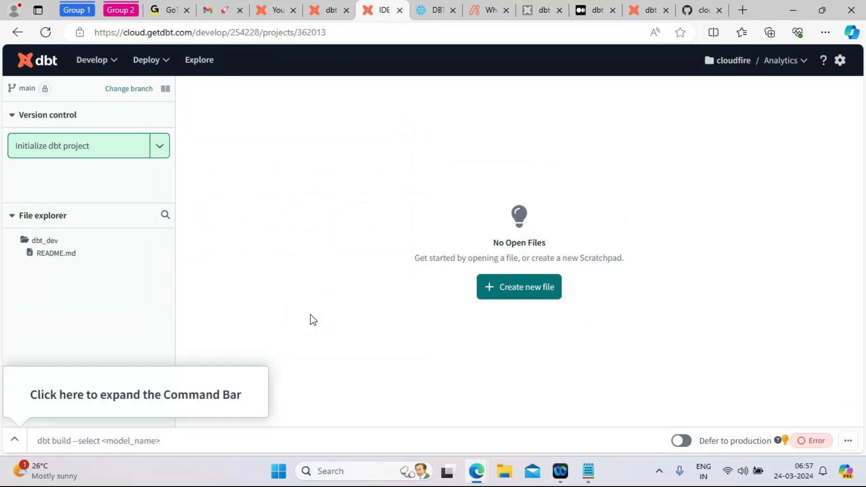
click(39, 441)
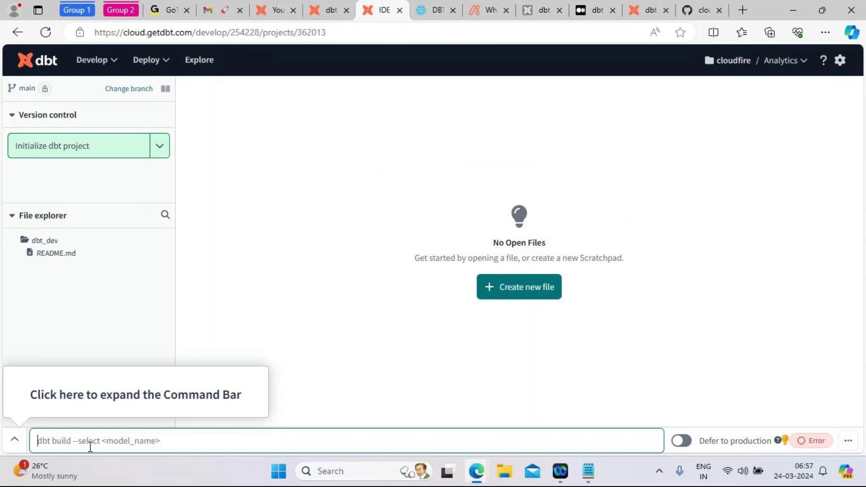
click(369, 241)
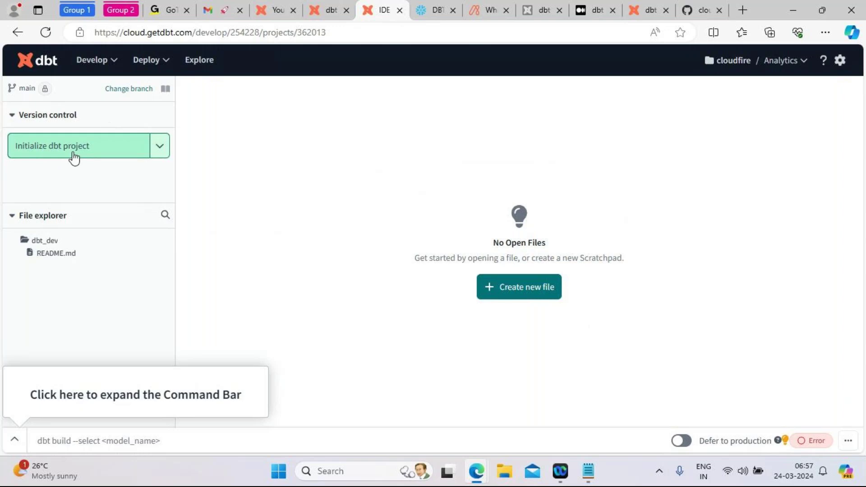
click(159, 146)
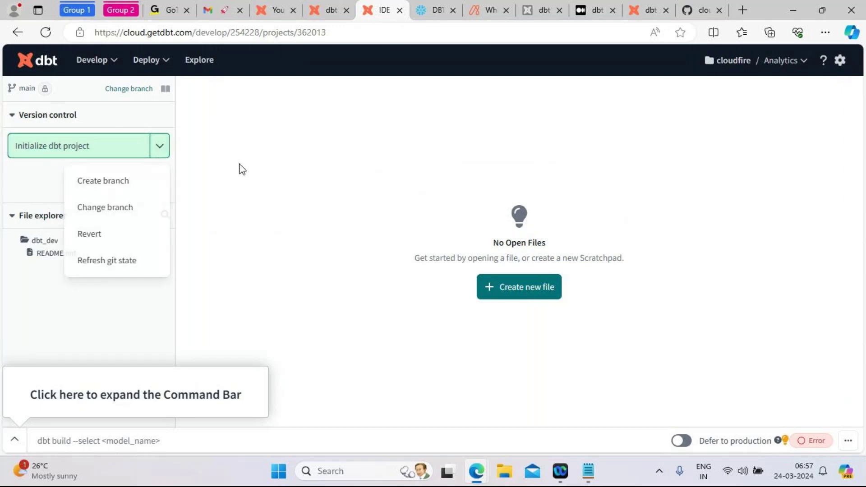
click(76, 145)
click(64, 145)
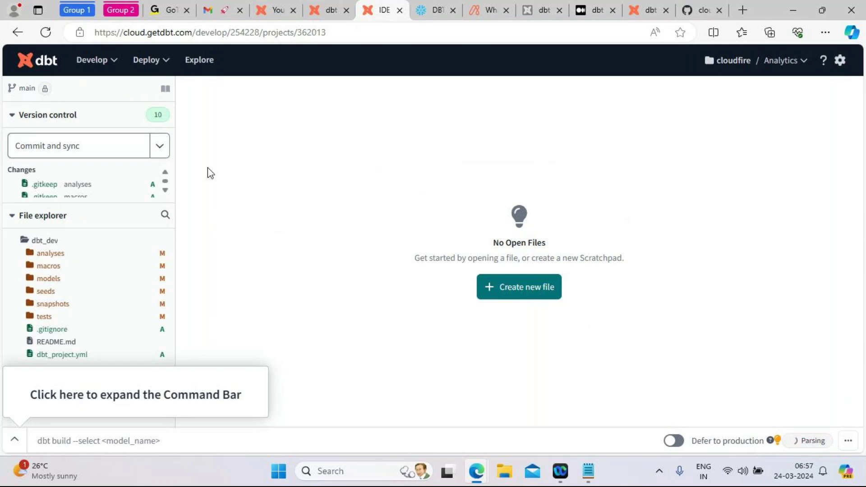
click(14, 441)
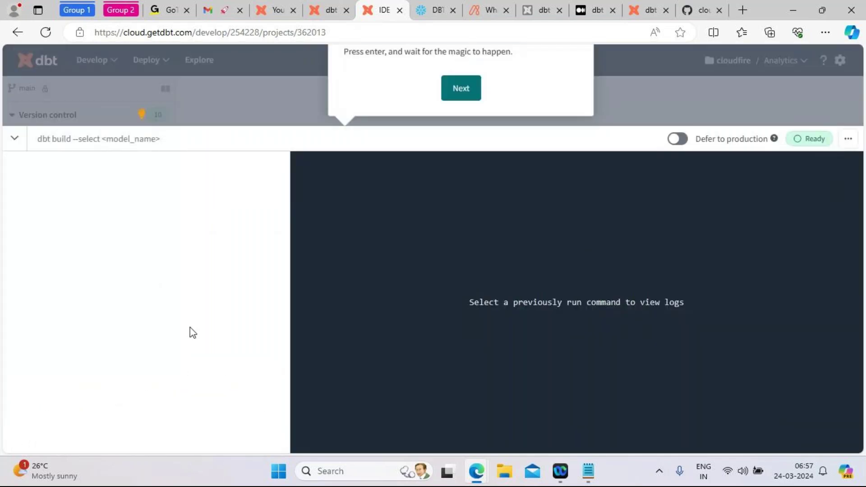
click(14, 140)
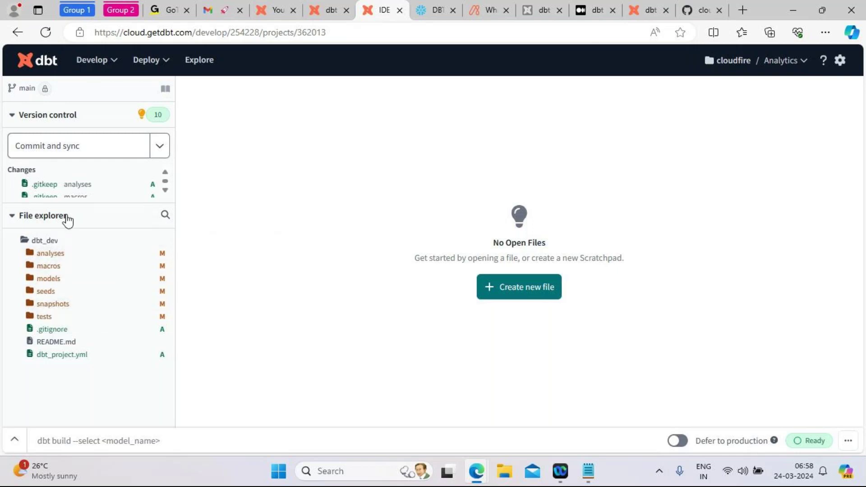
mouse_move(66, 203)
mouse_down()
mouse_move(61, 274)
mouse_move(53, 193)
mouse_up()
- Expand models > example and open my_first_dbt_model.sql, linked in lineage to my_second_dbt_model
click(53, 279)
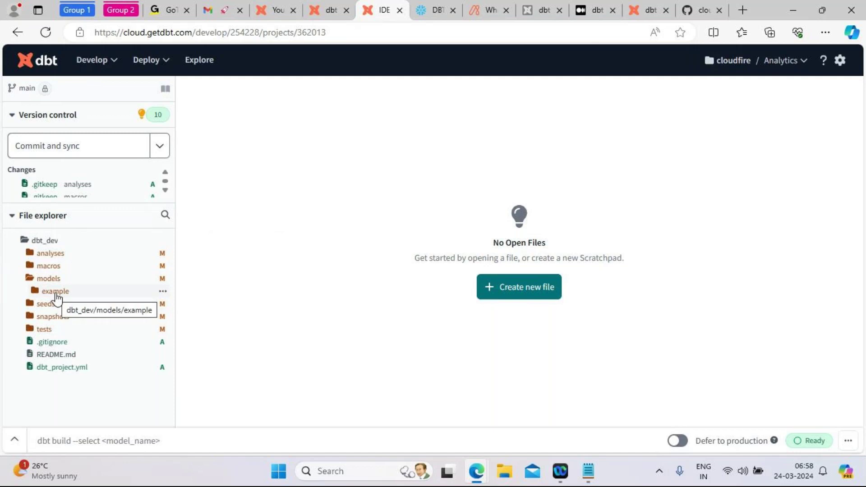
click(55, 293)
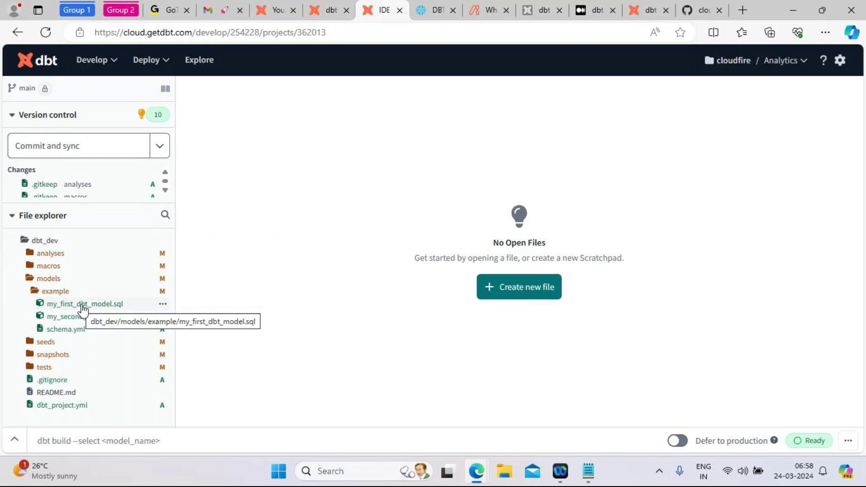
click(82, 307)
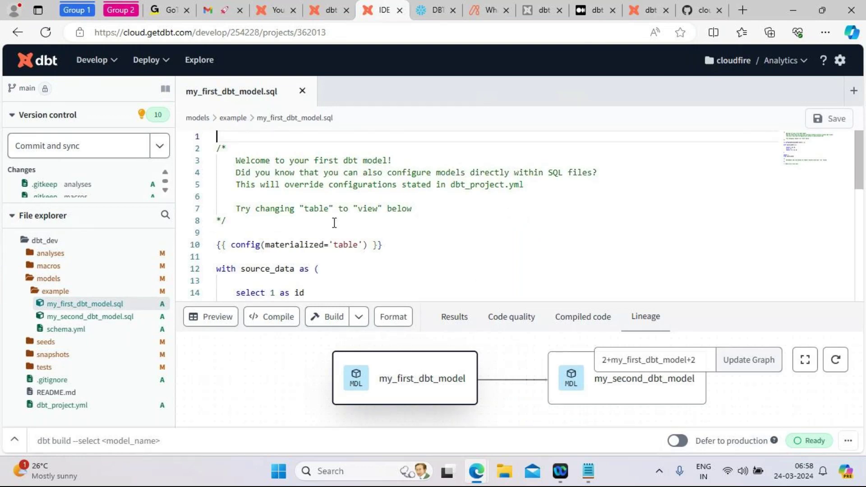
- Highlight the welcome comment block at the top of my_first_dbt_model.sql
drag(226, 220, 211, 150)
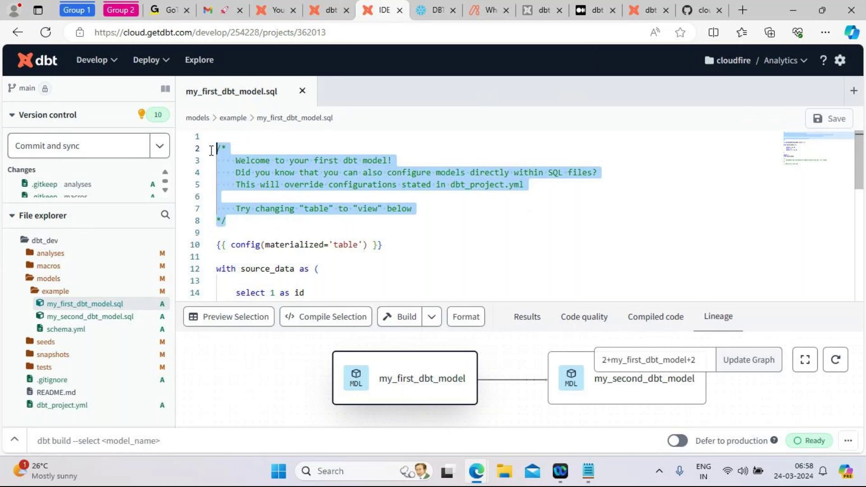
click(229, 222)
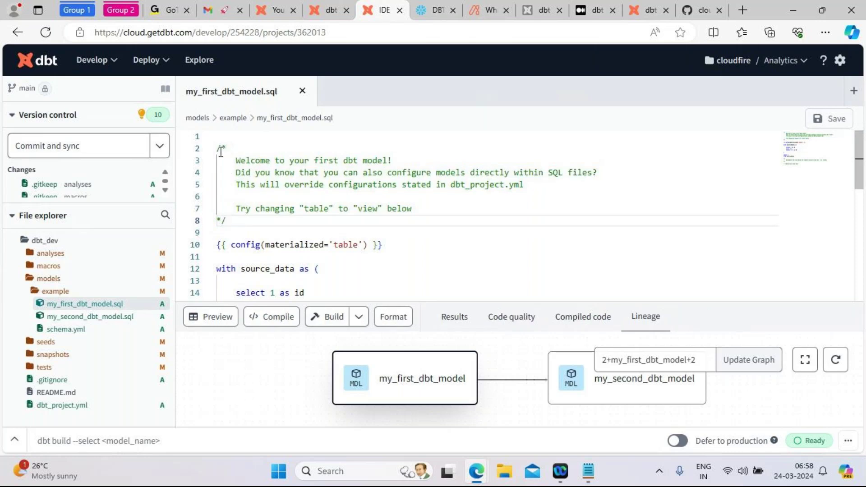
drag(225, 148, 208, 149)
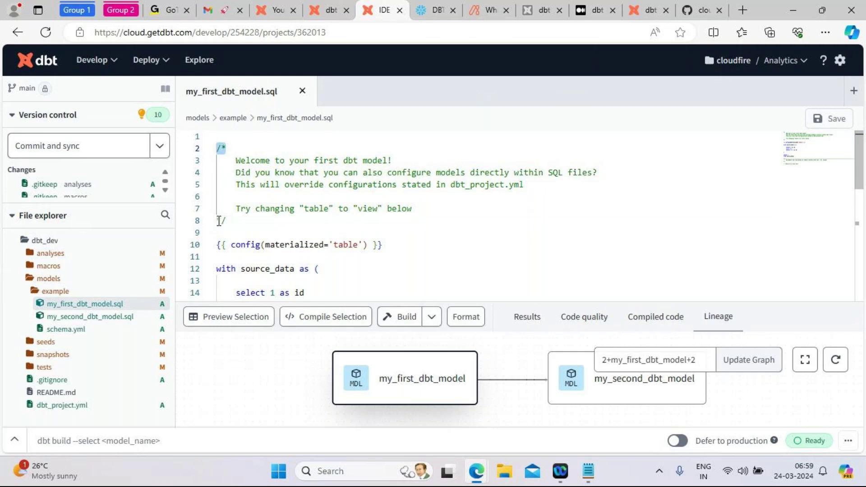
drag(226, 221, 211, 149)
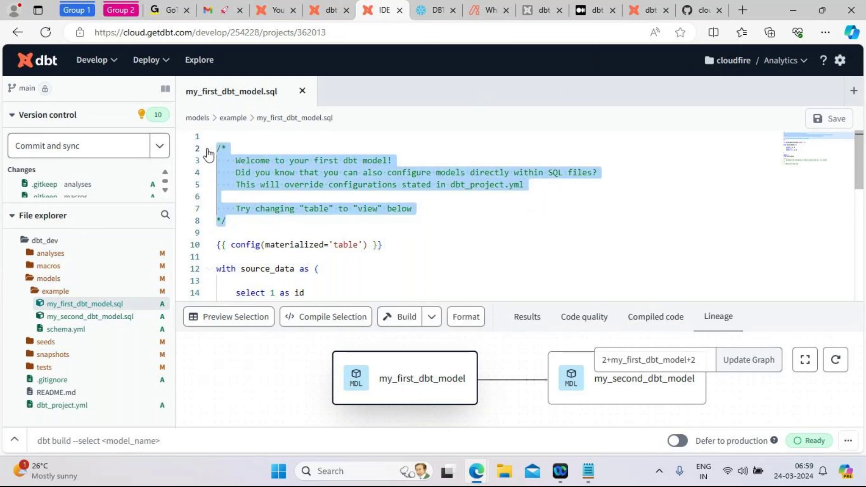
click(531, 185)
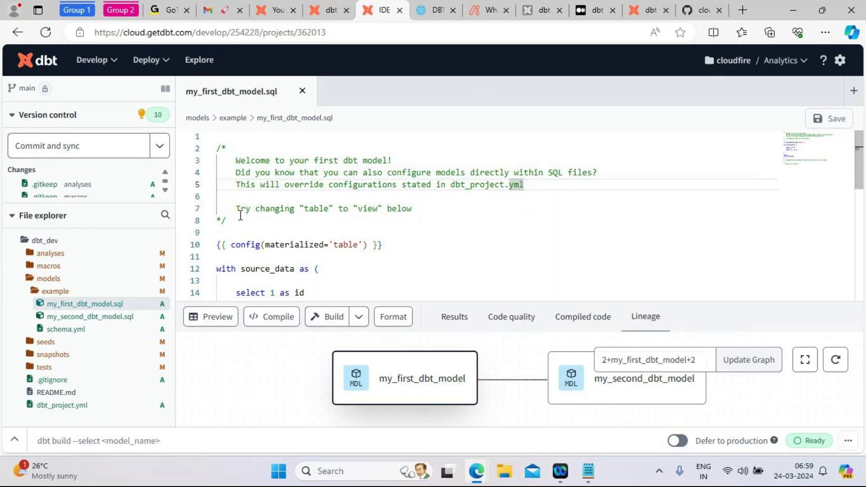
click(287, 225)
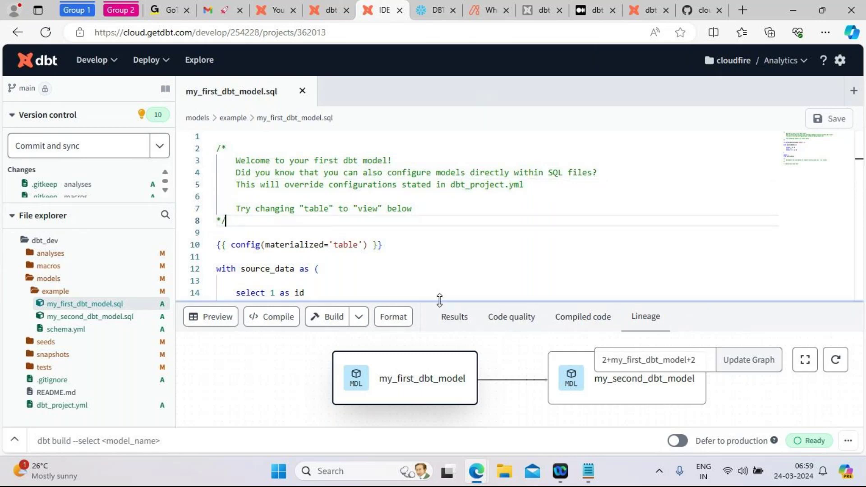
- Insert blank lines after the config line on line 10
click(406, 267)
key(Down)
key(Down)
key(Down)
key(Down)
key(Down)
key(Down)
key(Down)
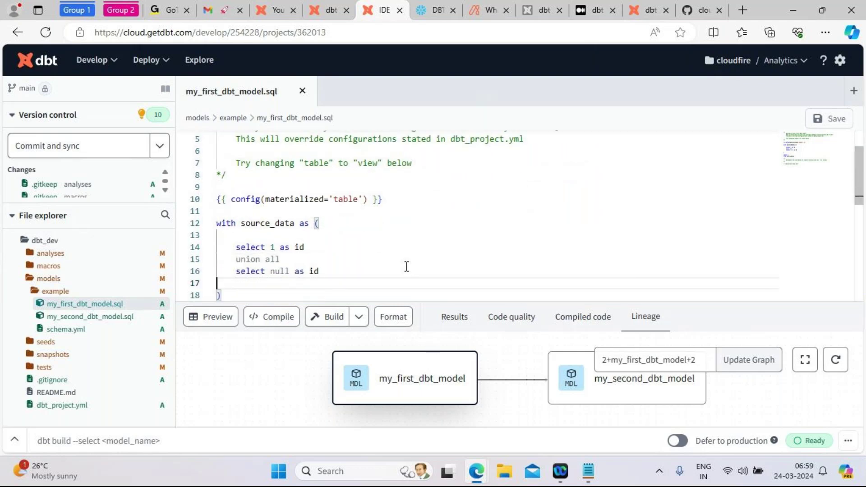
key(Down)
key(Down)
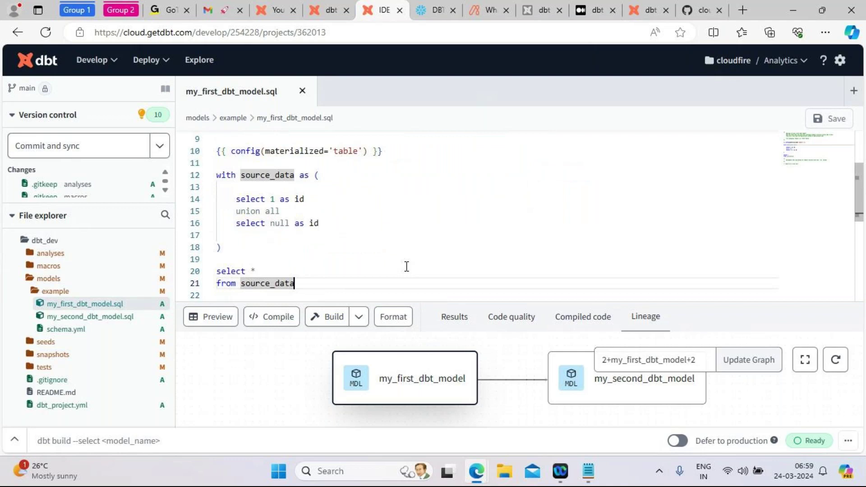
click(393, 155)
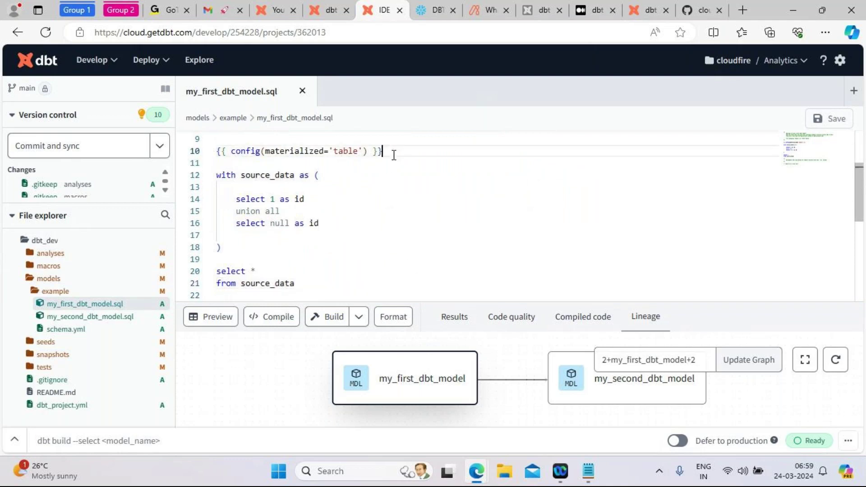
key(Return)
key(Return)
key(Return)
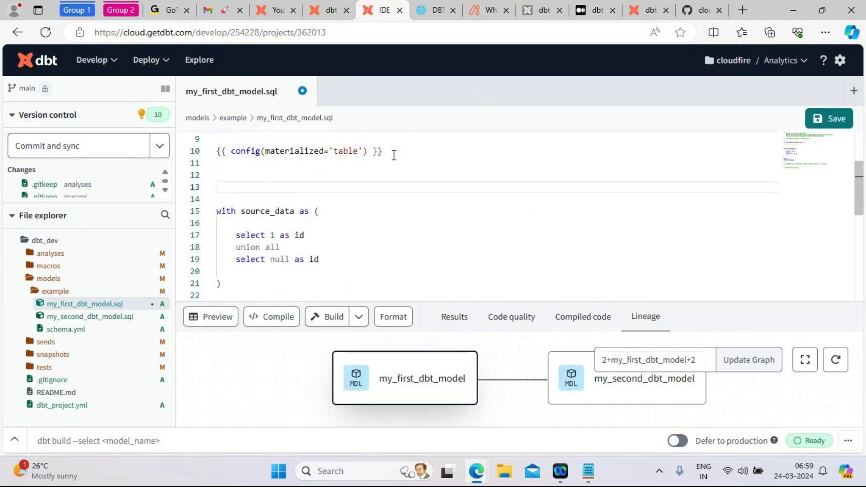
- Highlight the source_data CTE name and its unioned 'select 1 as id' and null rows
double_click(251, 215)
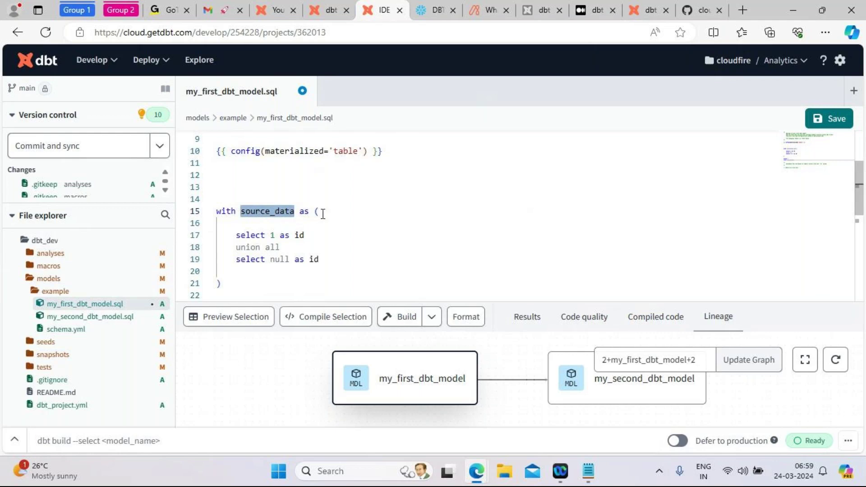
drag(233, 236, 315, 235)
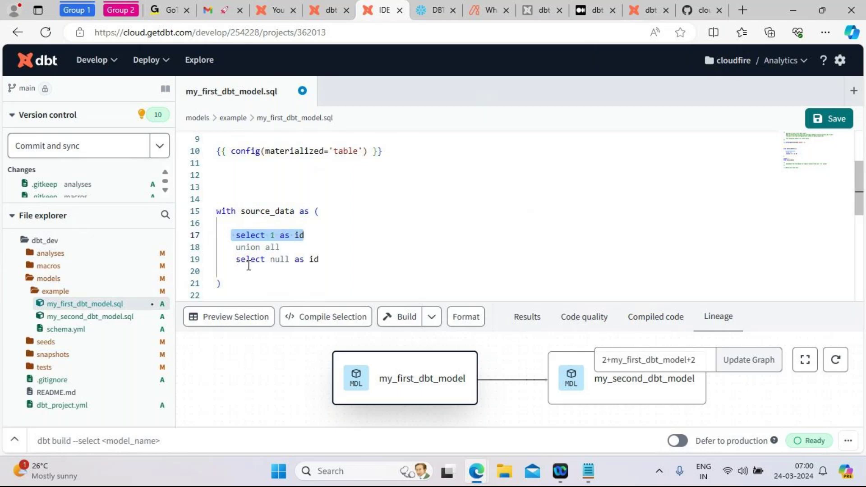
click(316, 261)
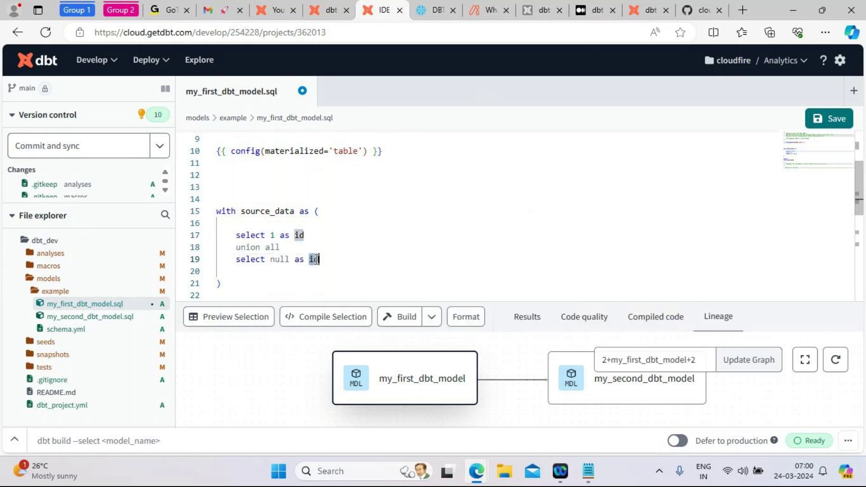
double_click(288, 260)
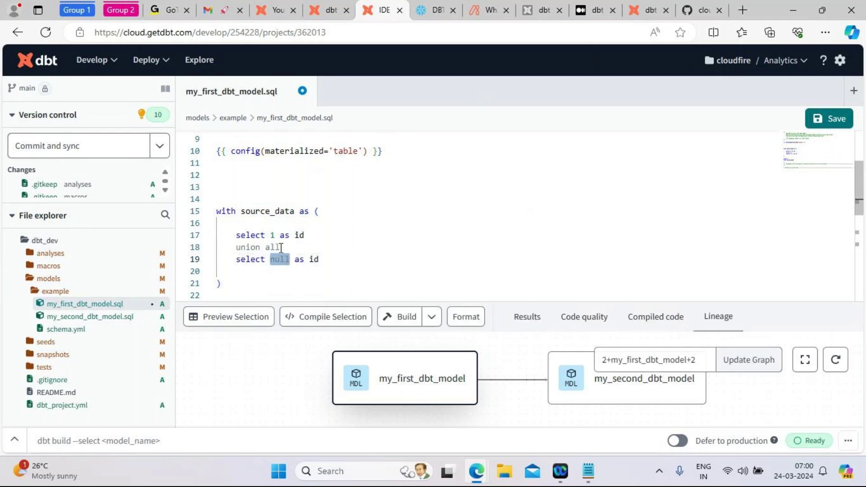
drag(232, 233, 346, 257)
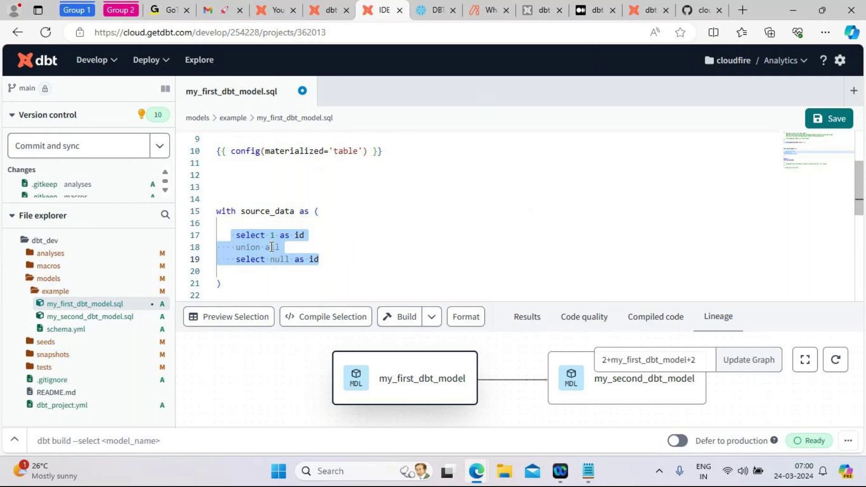
- Select the final 'select * from source_data' query at the bottom of the file
double_click(256, 212)
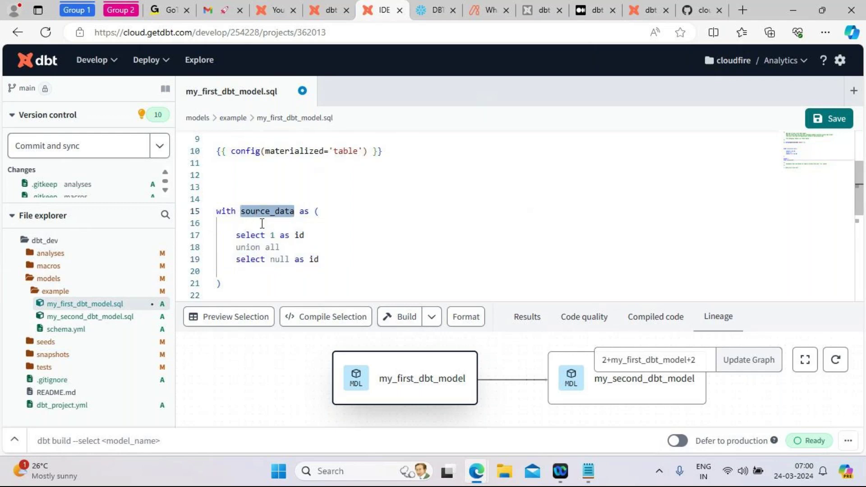
click(242, 285)
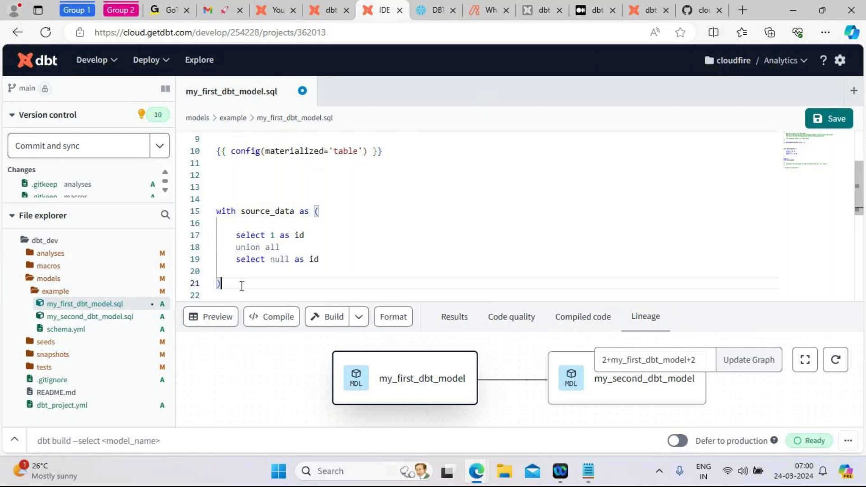
text(select * from source_data)
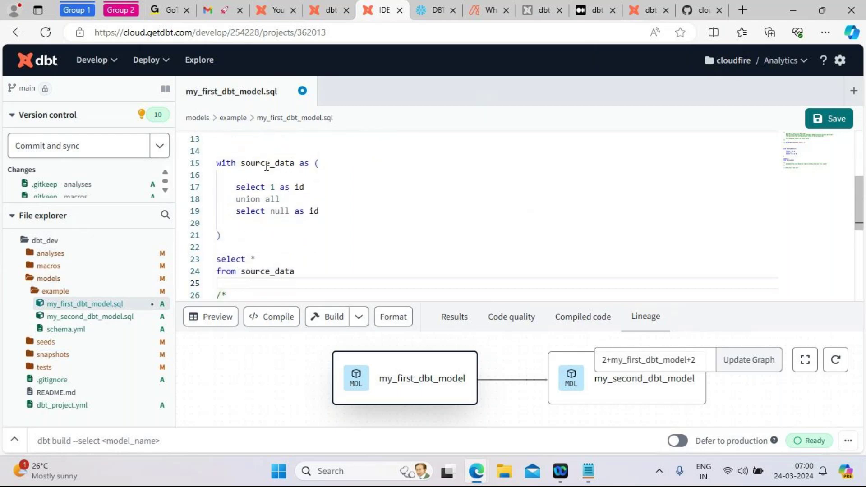
double_click(267, 163)
click(303, 272)
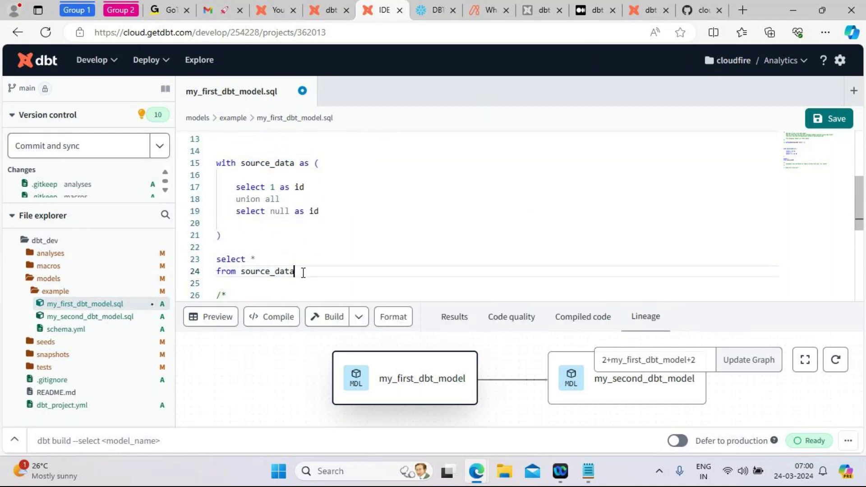
drag(303, 272, 209, 262)
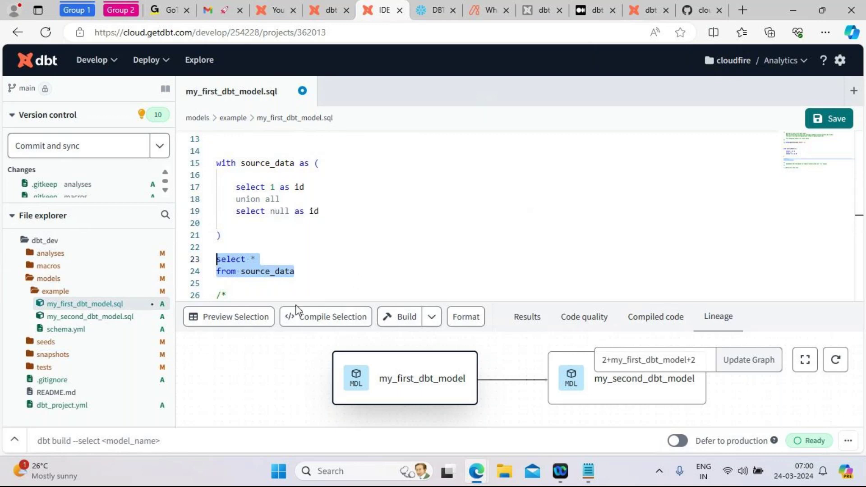
- Preview the selected final query and expand its logs showing 'SOURCE_DATA' does not exist
click(240, 318)
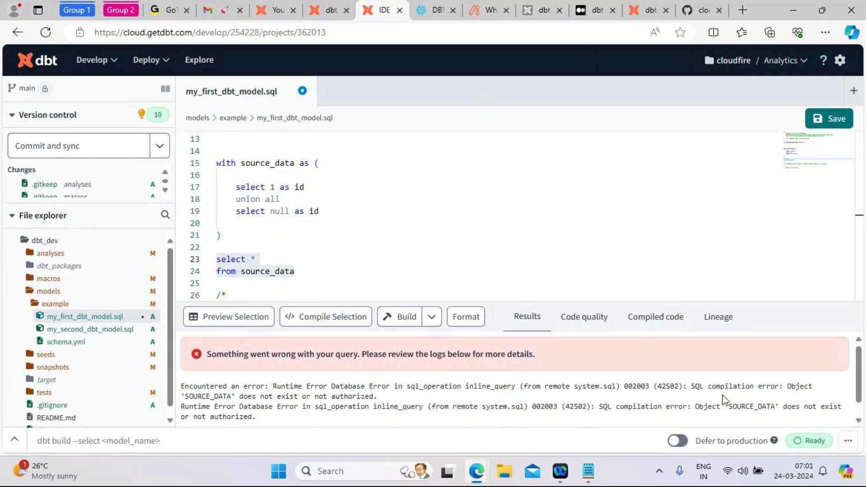
scroll(859, 373, down, 1)
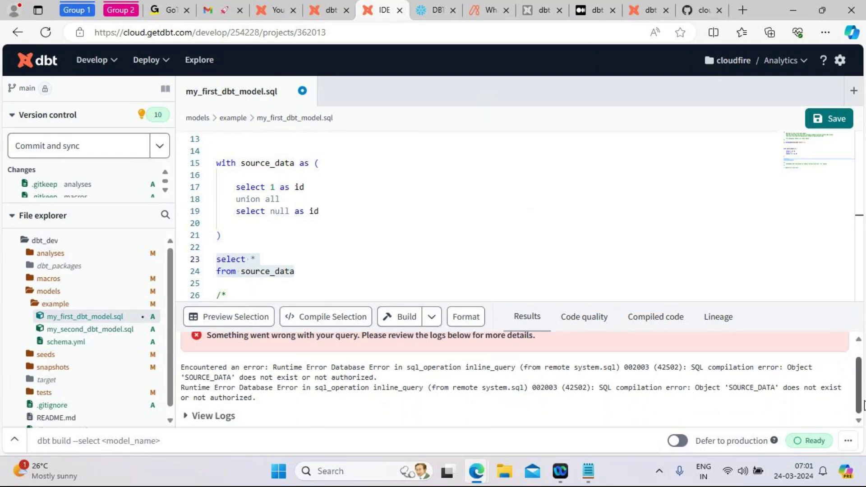
click(186, 416)
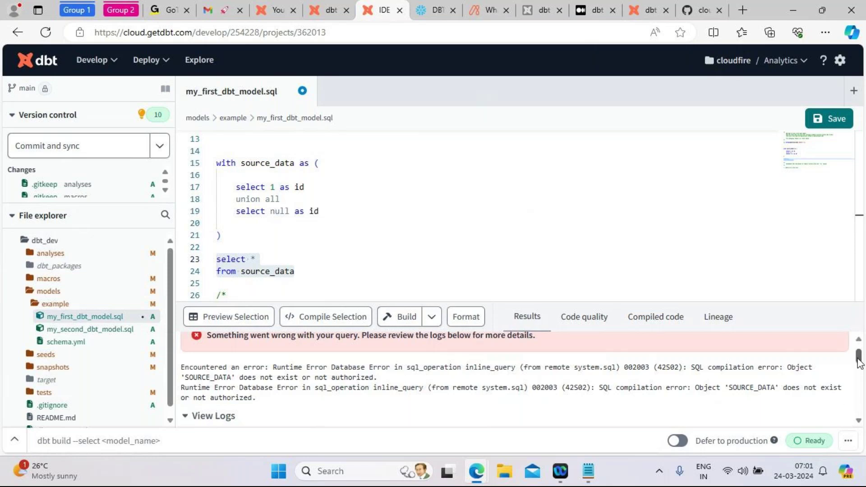
drag(859, 365, 862, 412)
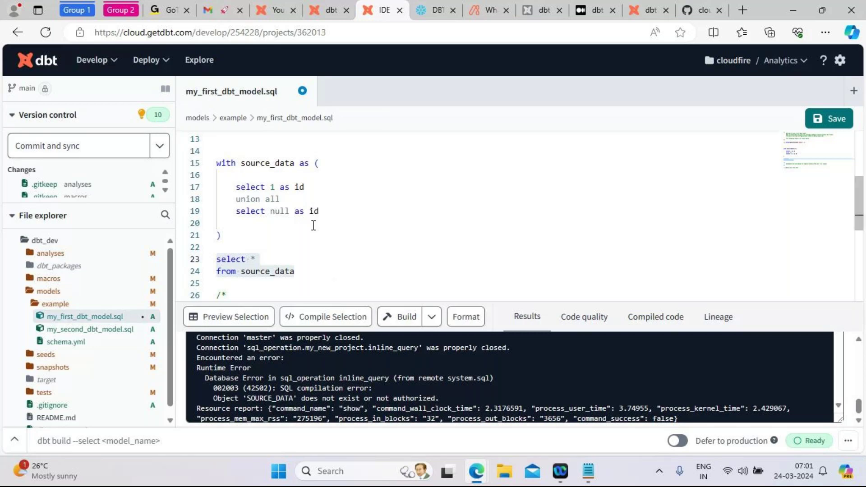
- Move back up through the model code to review the file
click(323, 244)
key(Up)
key(Up)
key(Up)
key(Up)
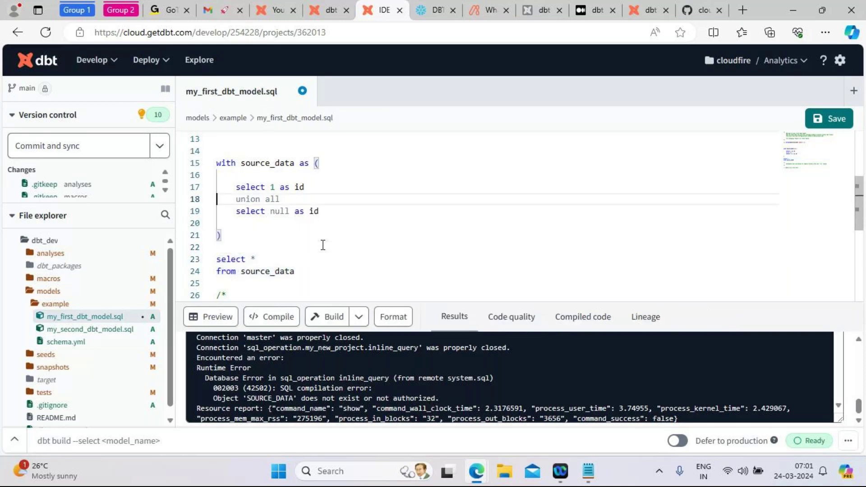
key(Up)
key(Up)
key(Up)
key(Up)
key(Up)
key(Up)
key(Up)
key(Up)
key(Up)
key(Up)
key(Up)
key(Up)
key(Up)
key(Up)
key(Up)
key(Up)
key(Up)
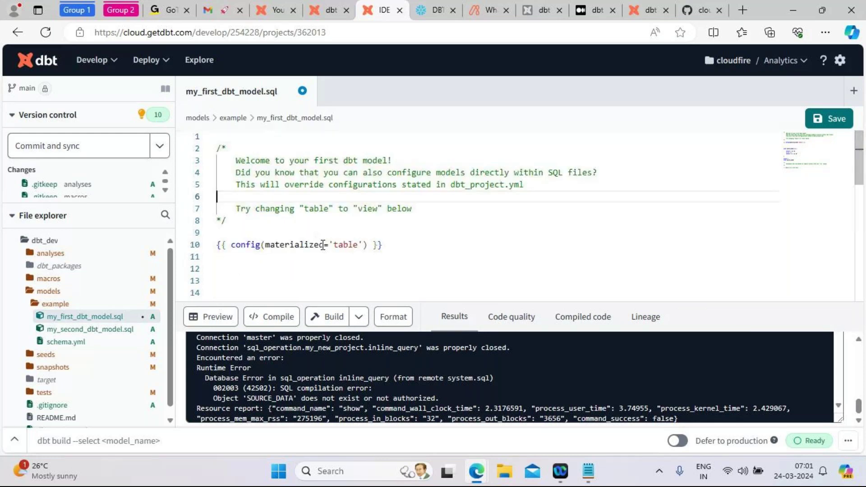
key(Down)
key(Down)
key(Down)
key(Down)
key(Down)
key(Down)
key(Down)
key(Down)
key(Down)
key(Down)
key(Down)
key(Down)
key(Down)
key(Down)
key(Down)
key(Down)
key(Down)
key(Down)
key(Down)
key(Down)
key(Down)
key(Down)
key(Down)
key(Down)
key(Down)
key(Down)
key(Down)
key(Down)
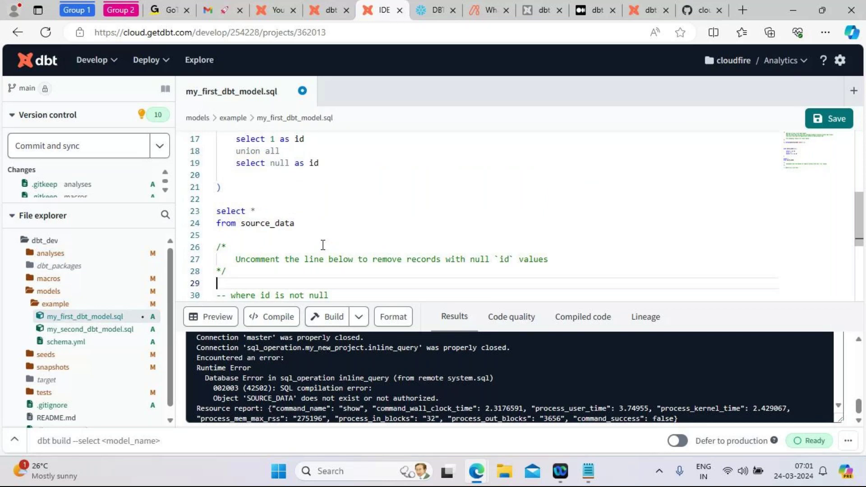
- In the Snowflake worksheet, add blank lines below the USE SCHEMA statement
click(432, 10)
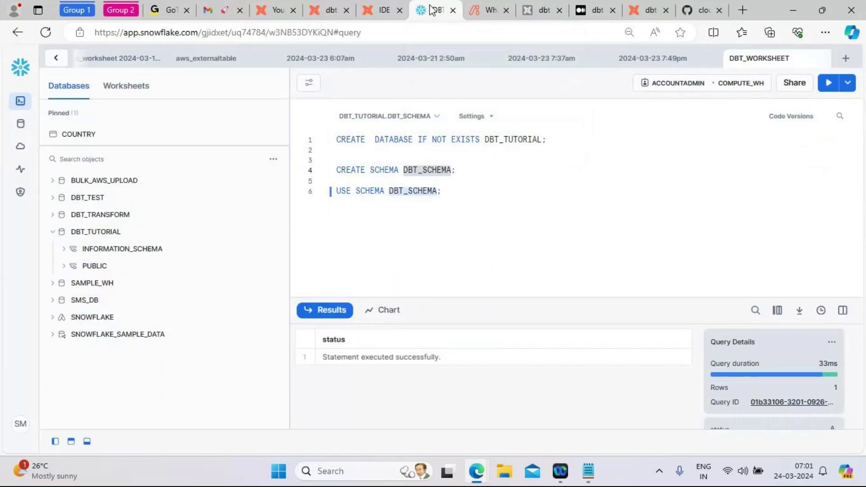
mouse_move(56, 237)
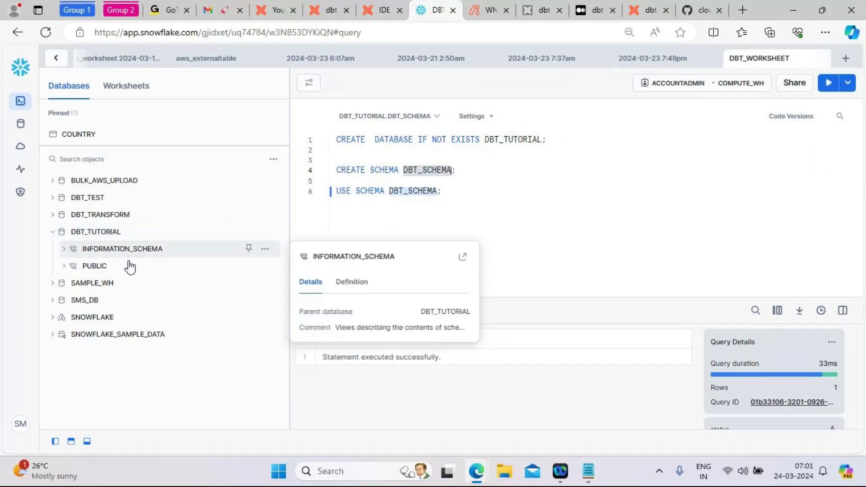
click(495, 200)
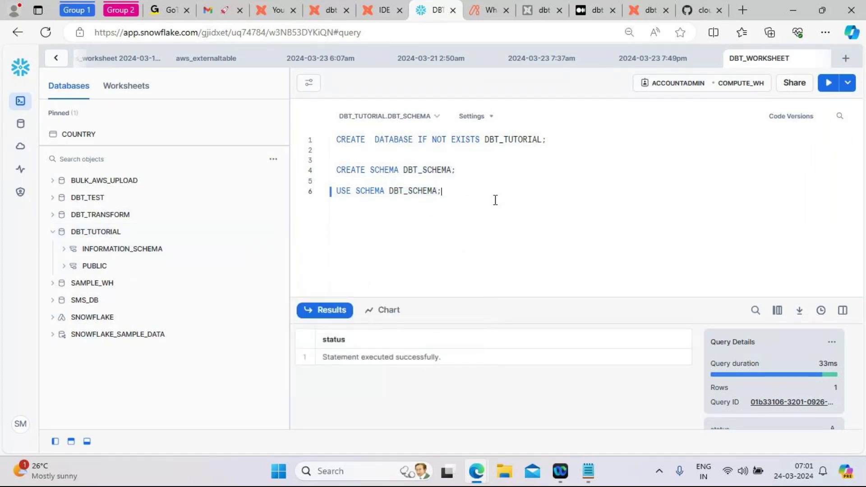
key(Return)
key(Return)
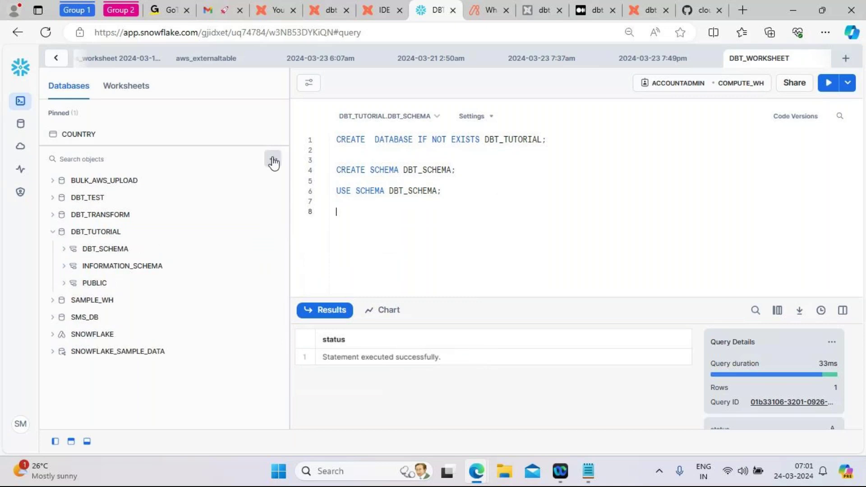
- Refresh the database list, expand DBT_TUTORIAL > DBT_SCHEMA, and return to the dbt Cloud IDE
click(273, 168)
click(266, 186)
mouse_move(267, 188)
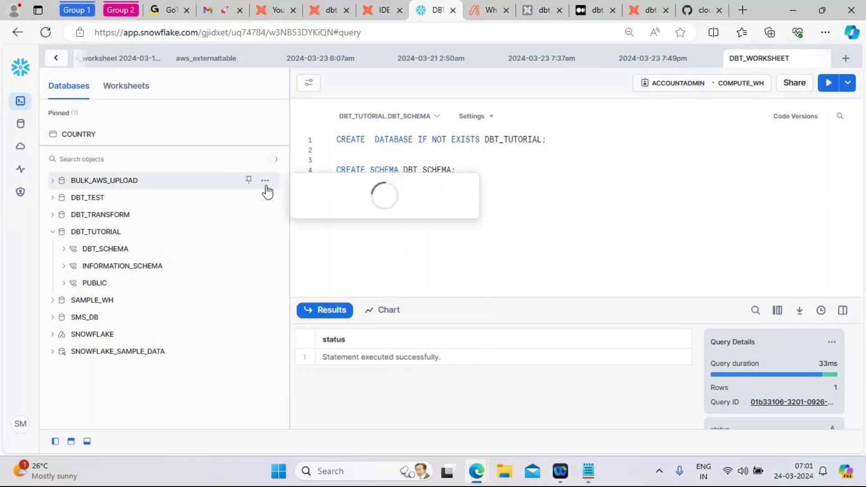
click(65, 251)
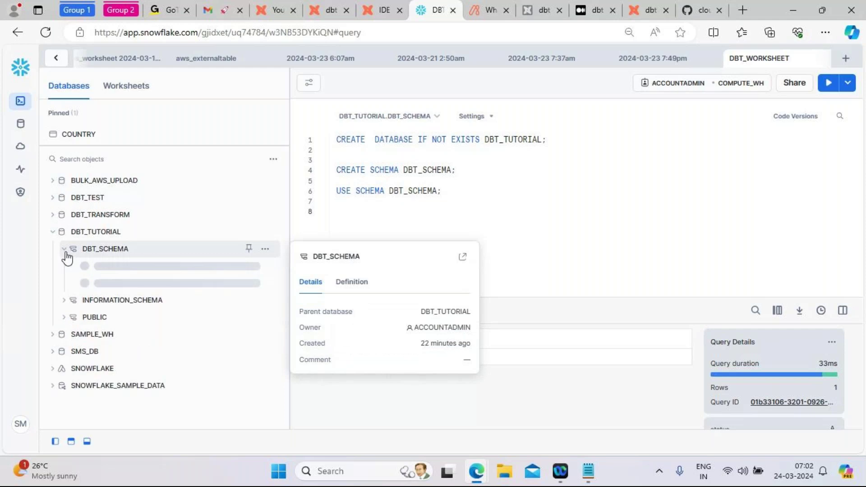
click(598, 244)
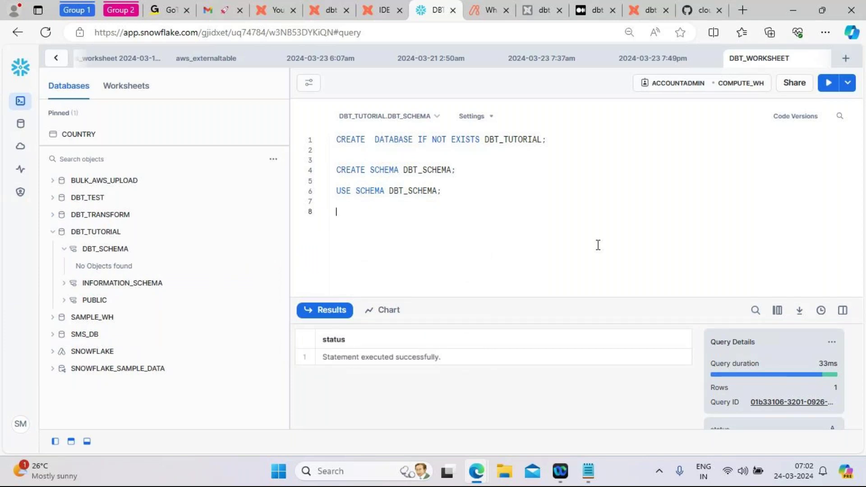
click(382, 10)
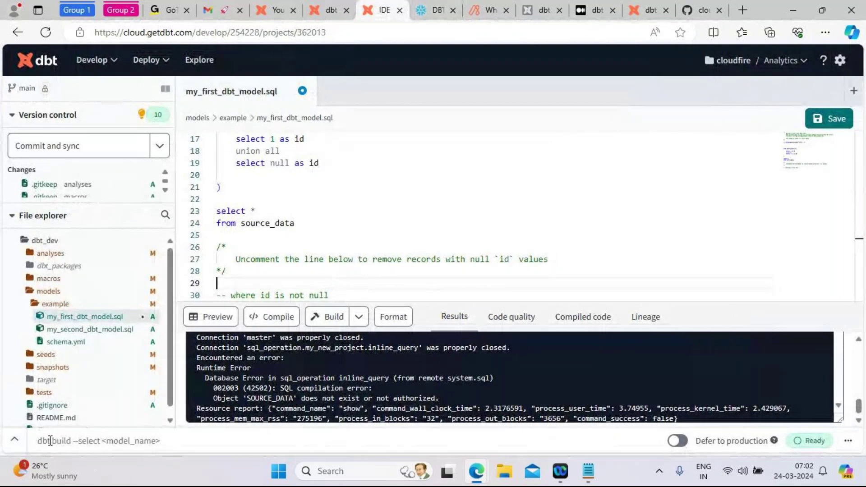
- Enter 'dbt run' in the dbt command bar without executing it
click(74, 440)
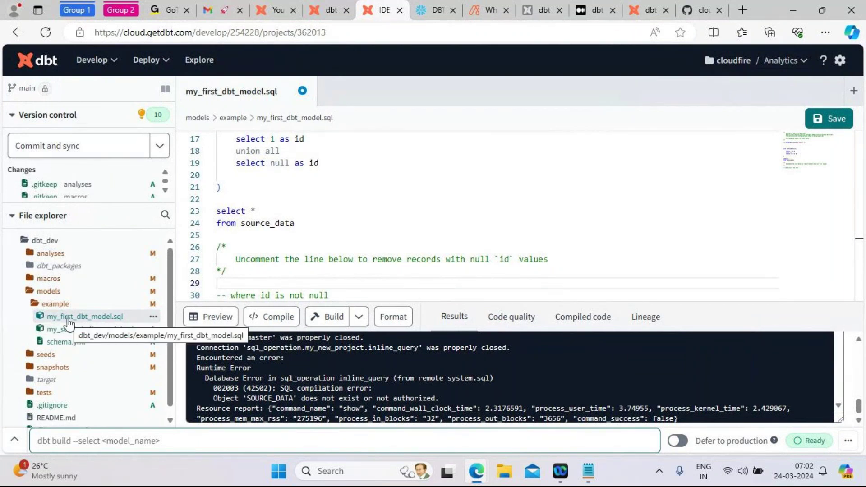
click(56, 442)
text(dbt)
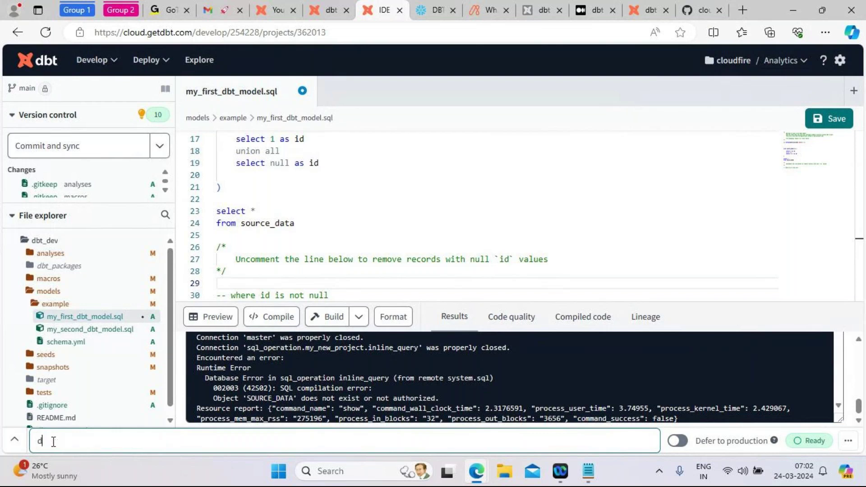
text( run)
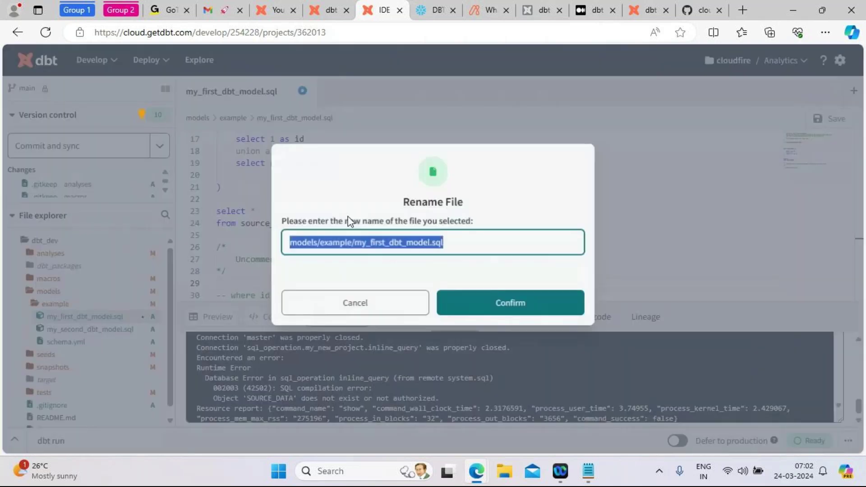
- Cancel the accidental Rename File prompt and return to the top of the model code
key(F2)
click(388, 308)
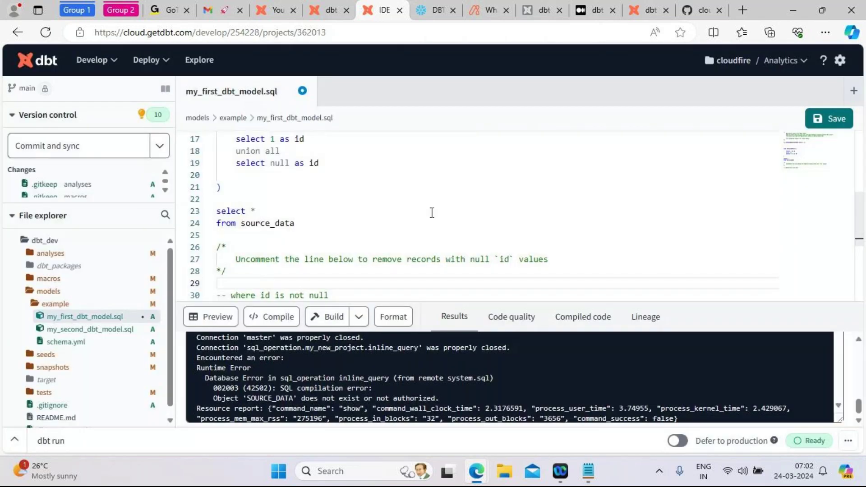
click(432, 199)
key(Up)
key(Up)
key(Up)
key(Up)
key(Up)
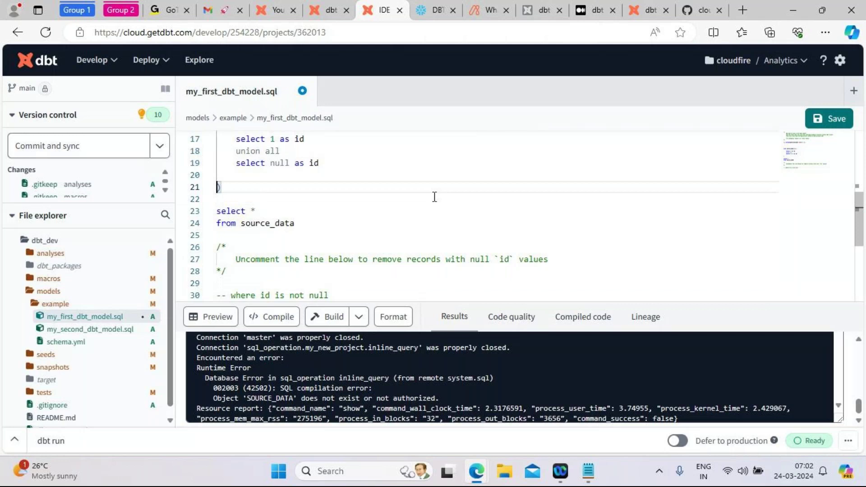
key(Page_Up)
key(Down)
key(Down)
key(Down)
key(Down)
key(Down)
key(Down)
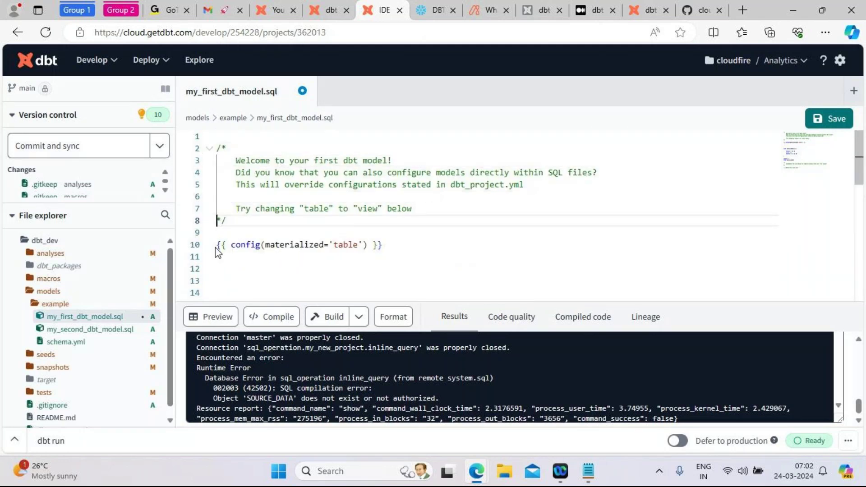
click(241, 246)
double_click(241, 246)
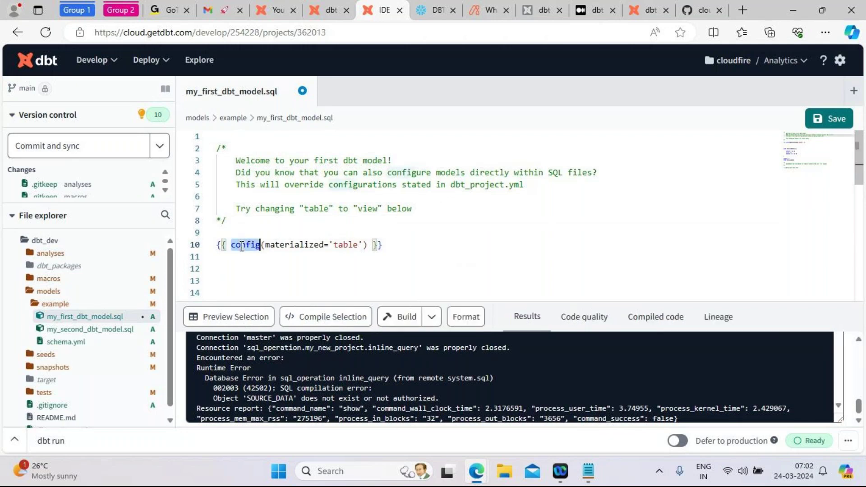
click(421, 257)
key(Down)
key(Down)
text(with source_data as (      select 1 as id     union all     select null as id  )  select * from source_data)
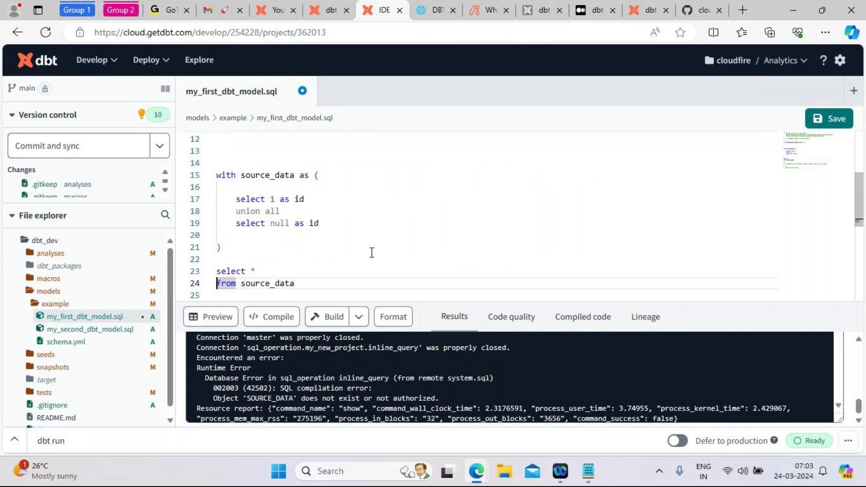
key(Up)
key(Up)
key(Up)
key(Up)
key(Up)
key(Up)
key(Up)
key(Up)
key(Up)
key(Up)
key(Up)
key(Up)
key(Up)
key(Up)
key(Up)
key(Up)
key(Up)
key(Up)
key(Up)
key(Up)
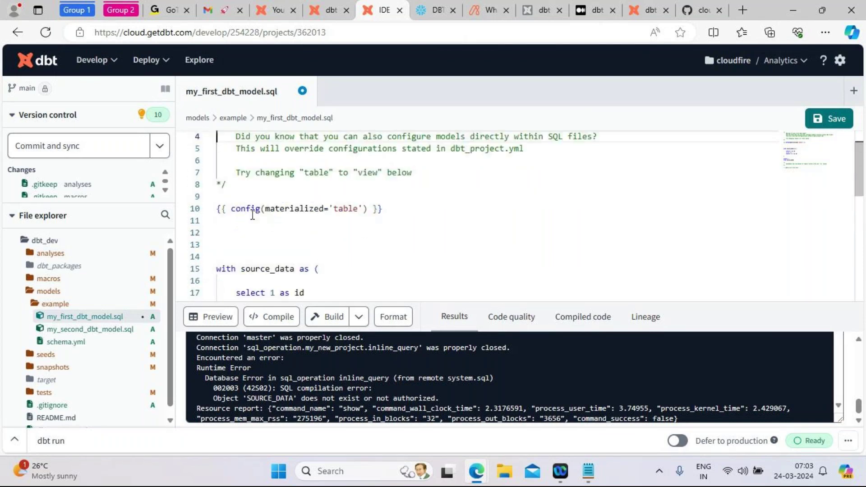
double_click(242, 209)
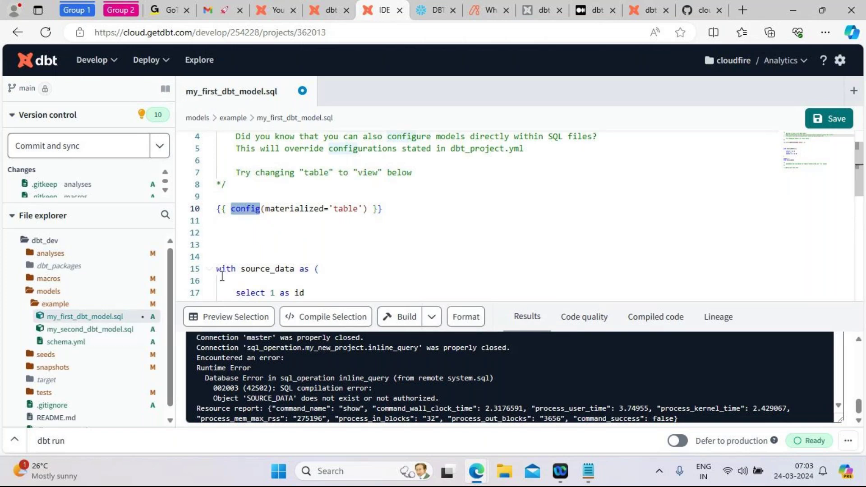
click(348, 256)
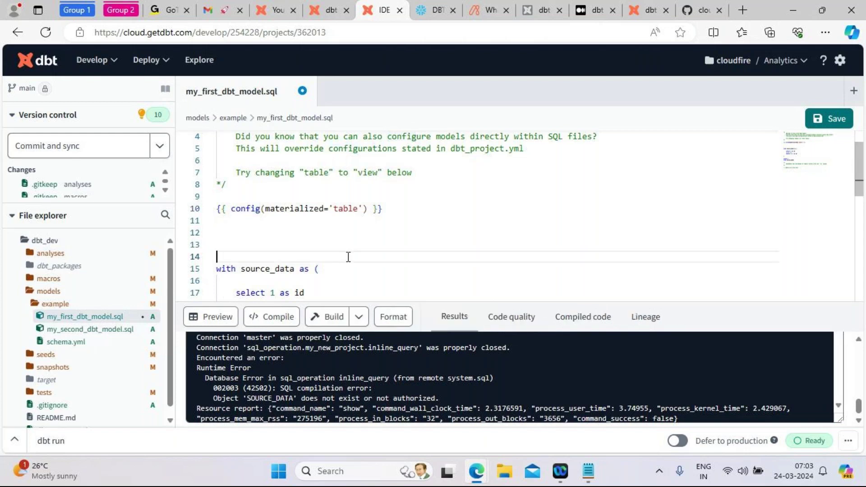
- Replace the one-line config on line 10 with a config snippet inserted via '__'
drag(399, 212, 216, 208)
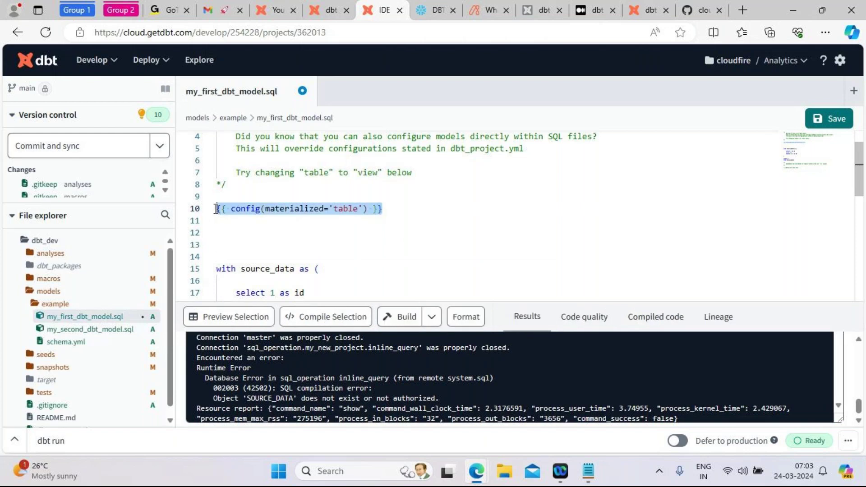
key(BackSpace)
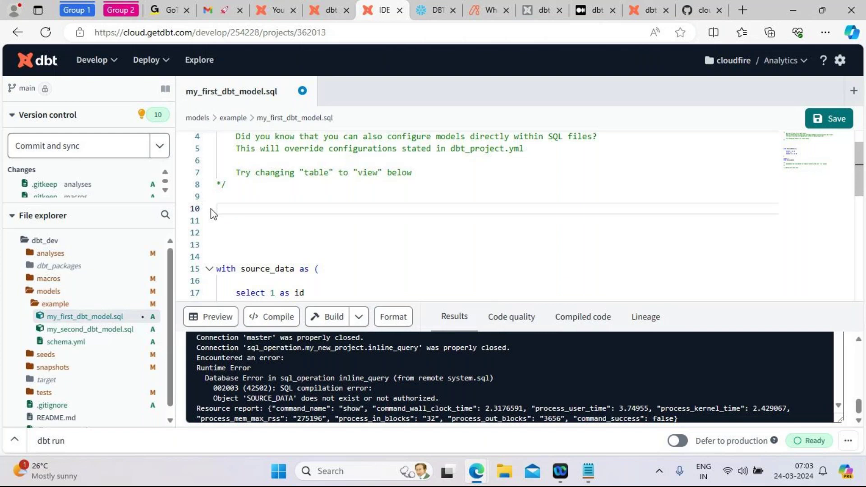
key(Down)
key(Down)
key(Down)
key(Down)
key(Down)
key(Down)
key(Down)
key(Down)
key(Down)
key(Down)
key(Down)
key(Down)
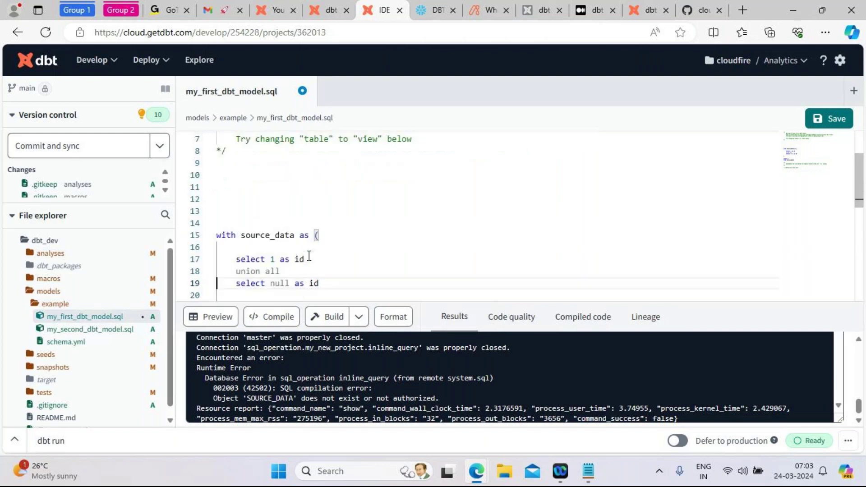
key(Up)
key(Up)
key(Up)
key(Up)
key(Up)
key(Up)
key(Up)
key(Up)
key(Up)
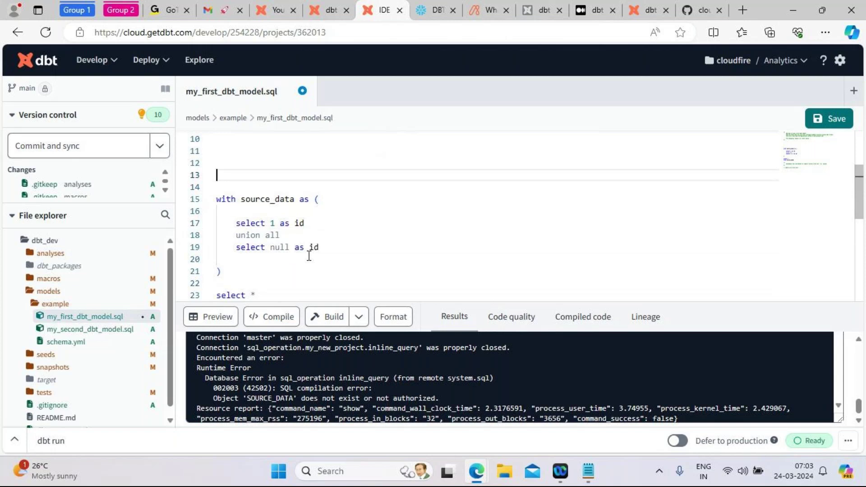
text(__)
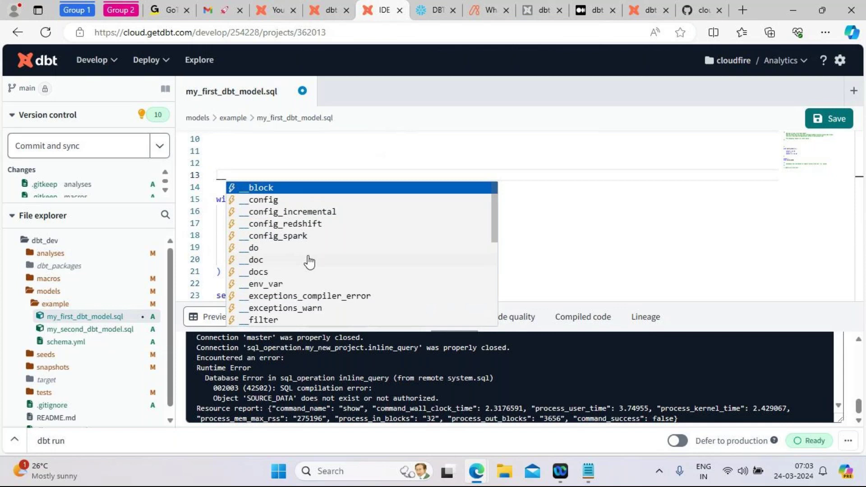
key(BackSpace)
key(BackSpace)
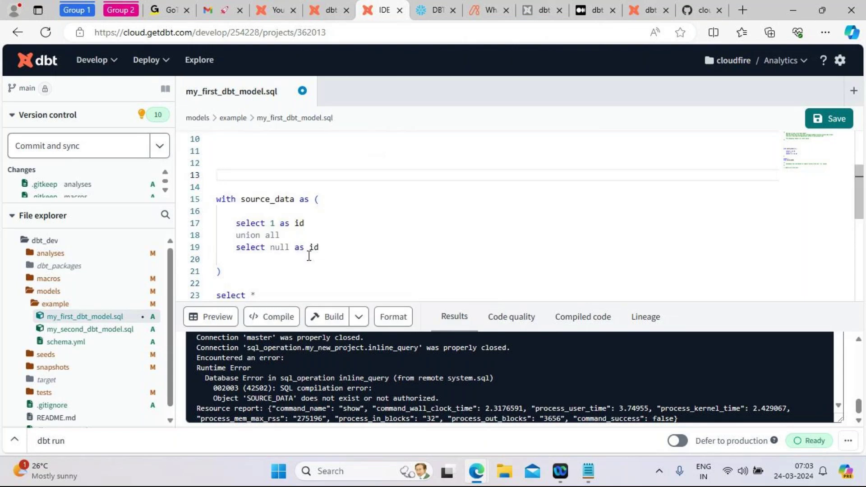
text(__)
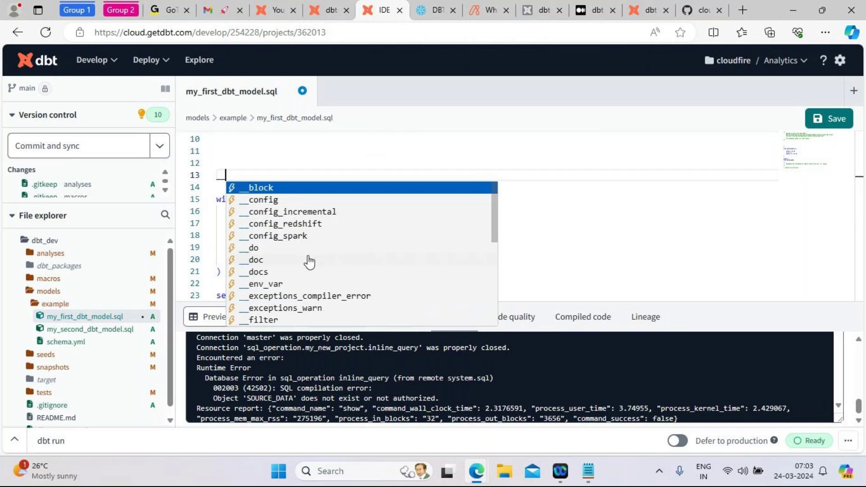
key(Down)
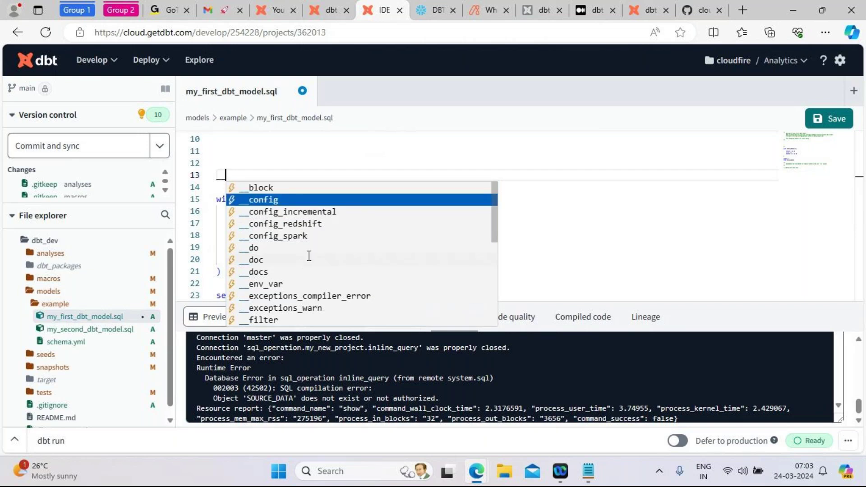
key(Return)
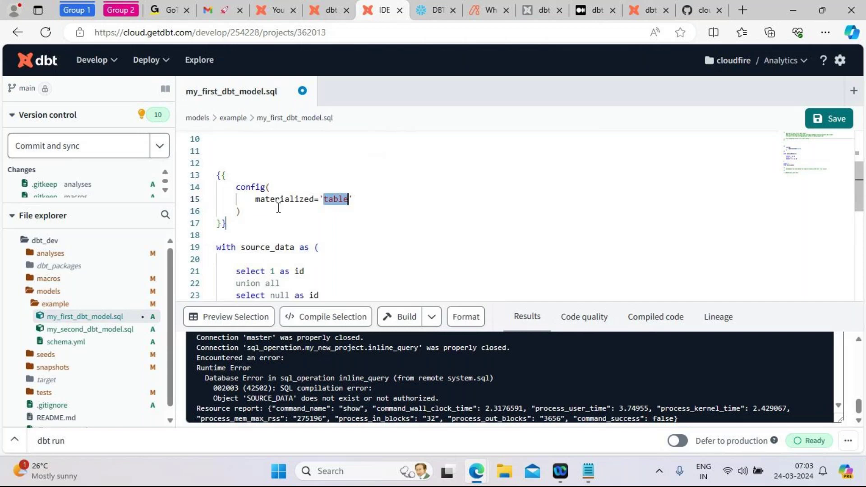
- Delete the broken config block and insert a fresh config snippet on line 13
key(BackSpace)
key(BackSpace)
key(BackSpace)
key(BackSpace)
key(BackSpace)
key(BackSpace)
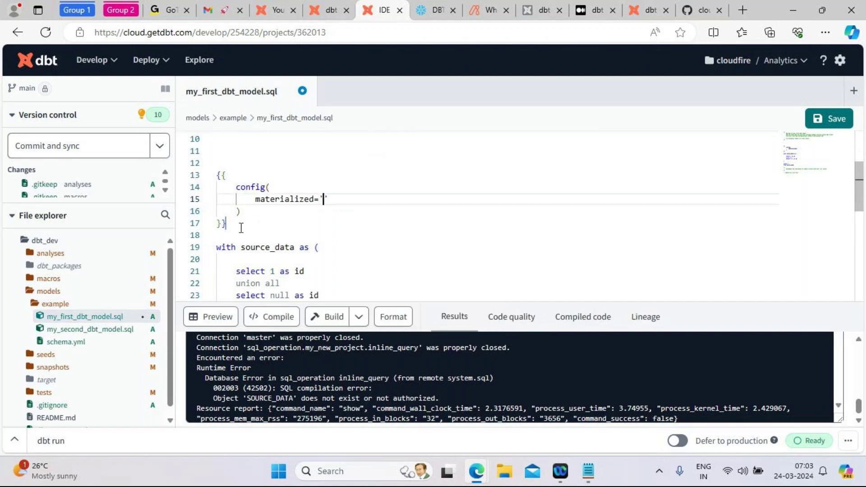
drag(242, 227, 215, 176)
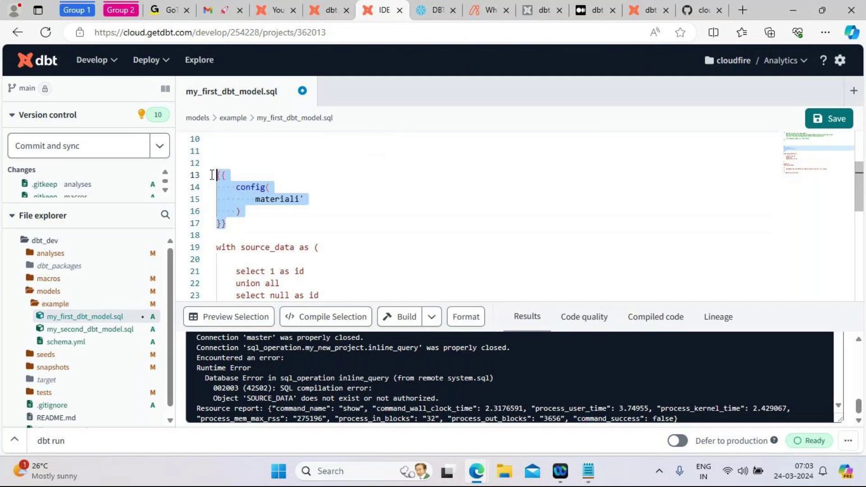
key(BackSpace)
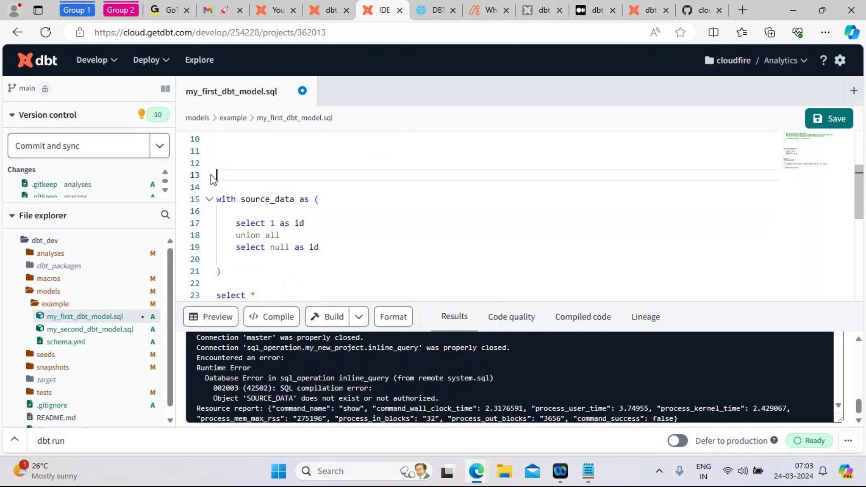
text(__)
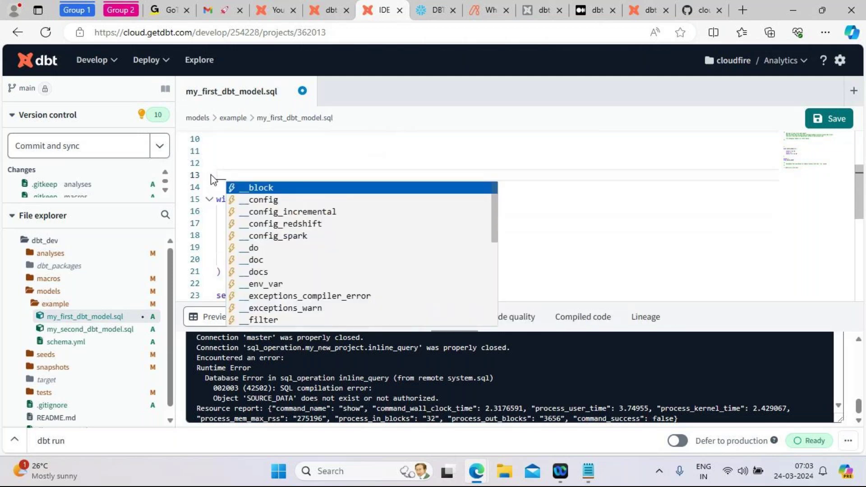
key(Down)
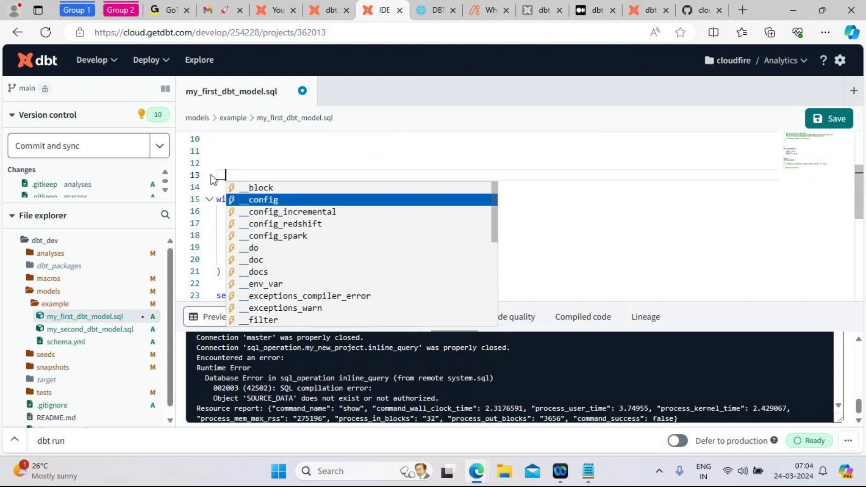
key(Return)
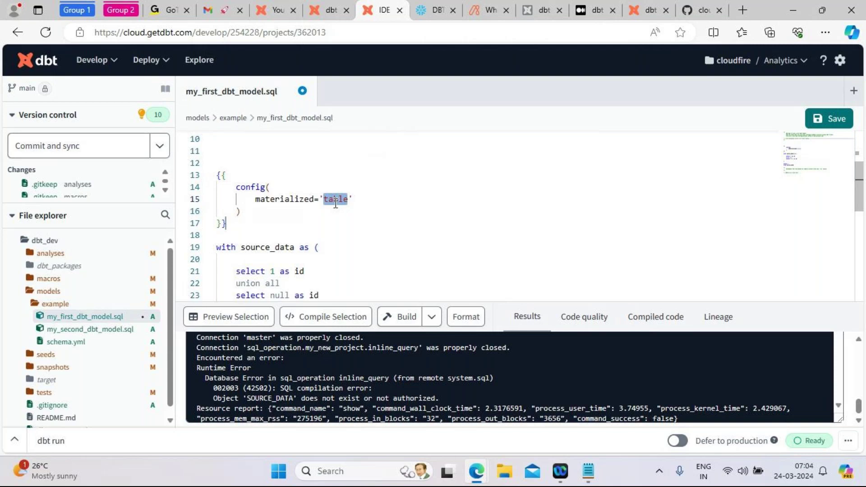
- Try materialized 'view', then set it back to 'table'
text(view)
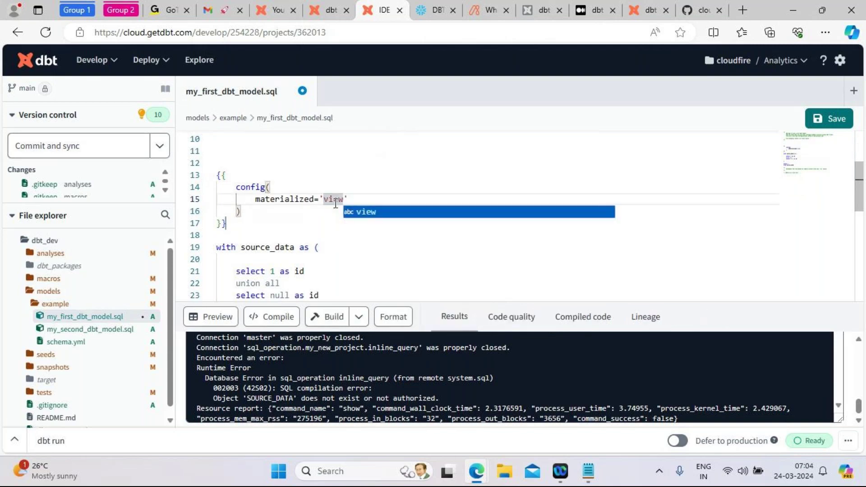
key(BackSpace)
key(BackSpace)
key(BackSpace)
key(BackSpace)
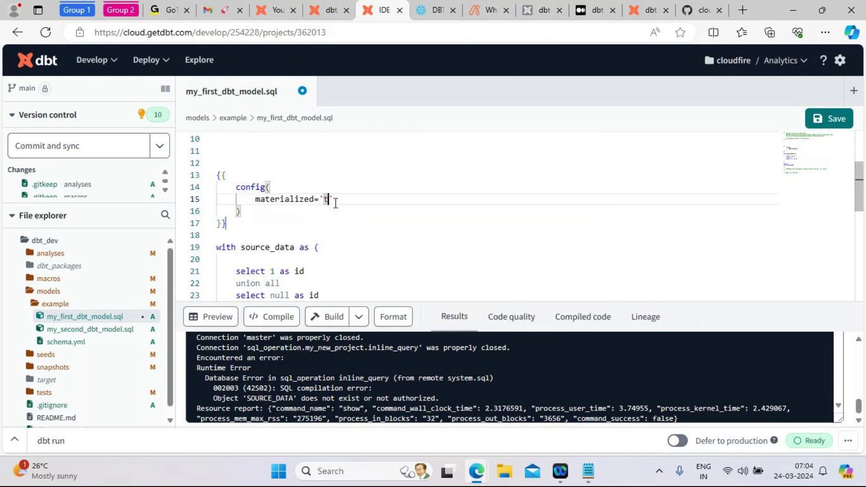
text(table)
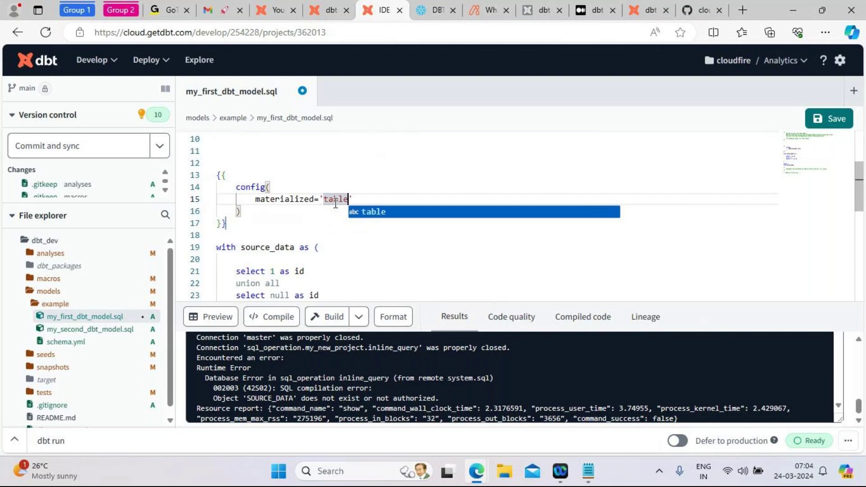
key(Escape)
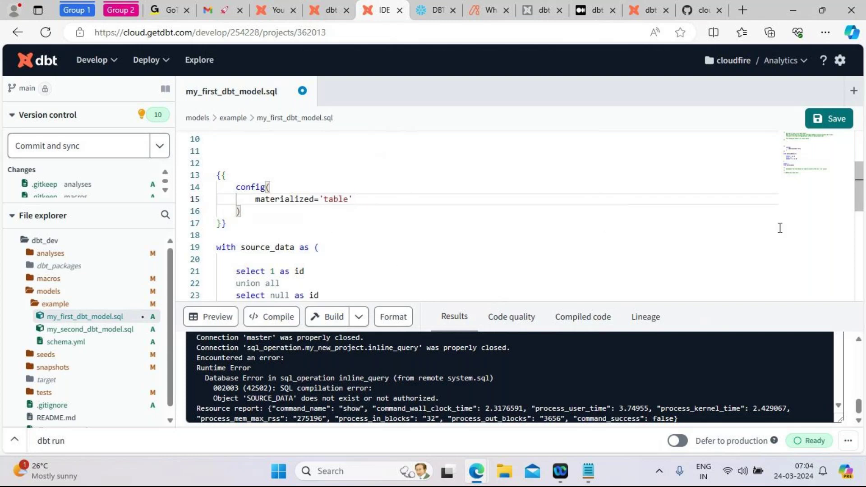
scroll(859, 198, down, 2)
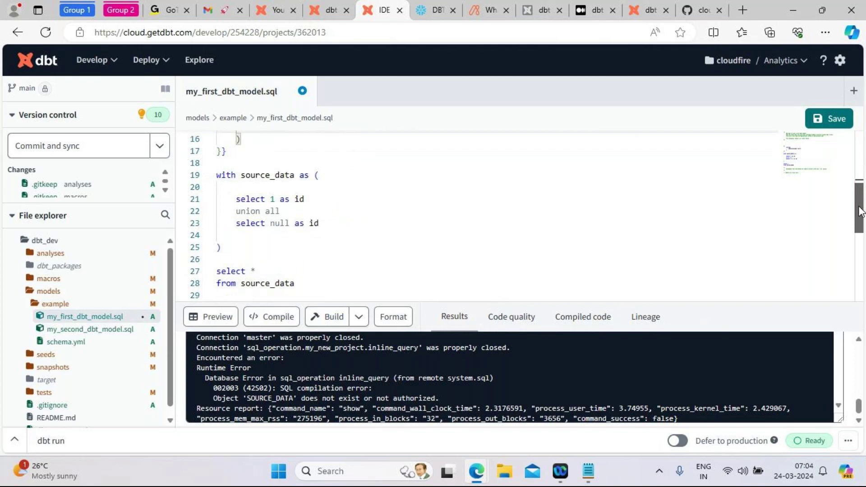
- Replace lines 13-17 with a fresh __config snippet using materialized='table'
mouse_move(859, 205)
mouse_down()
mouse_move(859, 194)
mouse_move(858, 214)
mouse_move(859, 180)
mouse_move(856, 205)
mouse_up()
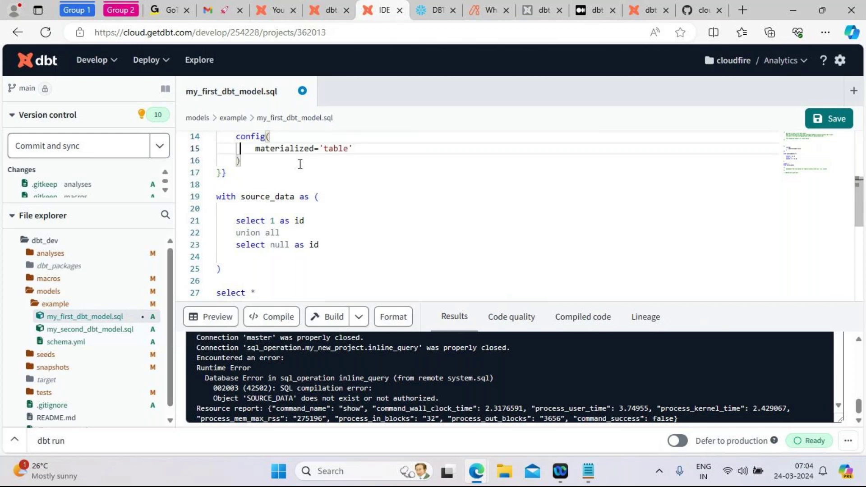
scroll(300, 164, up, 1)
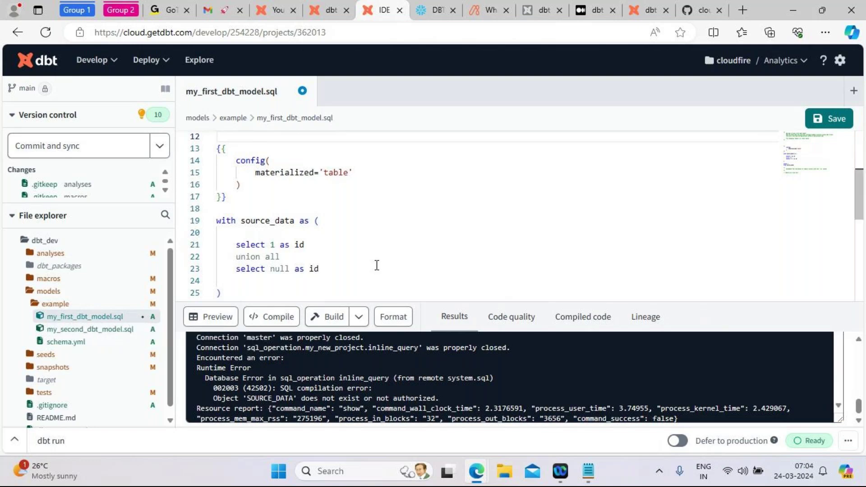
key(Up)
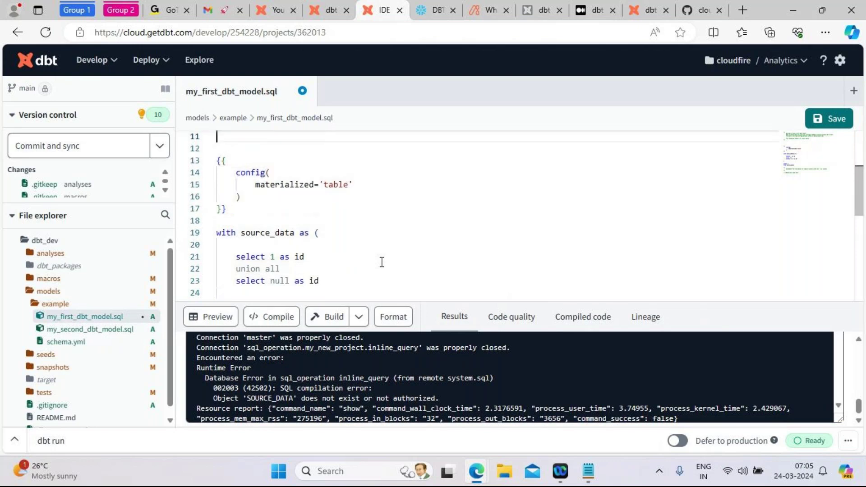
key(Up)
drag(235, 225, 213, 173)
key(BackSpace)
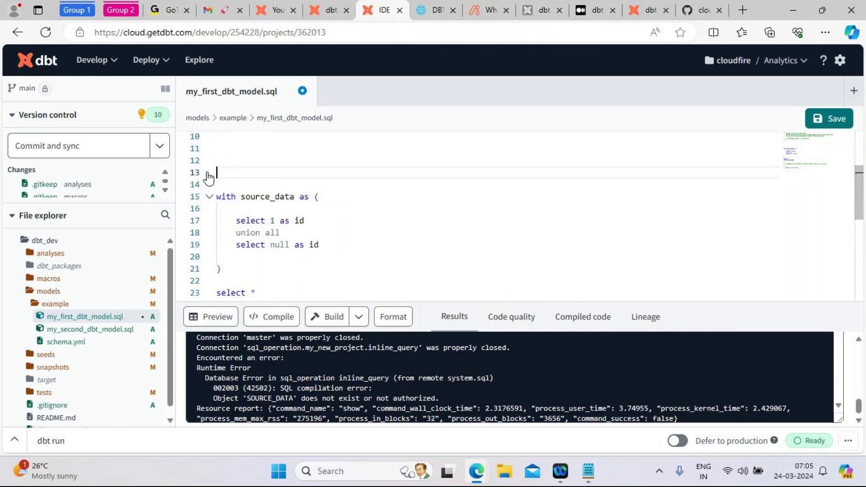
text(__)
key(Down)
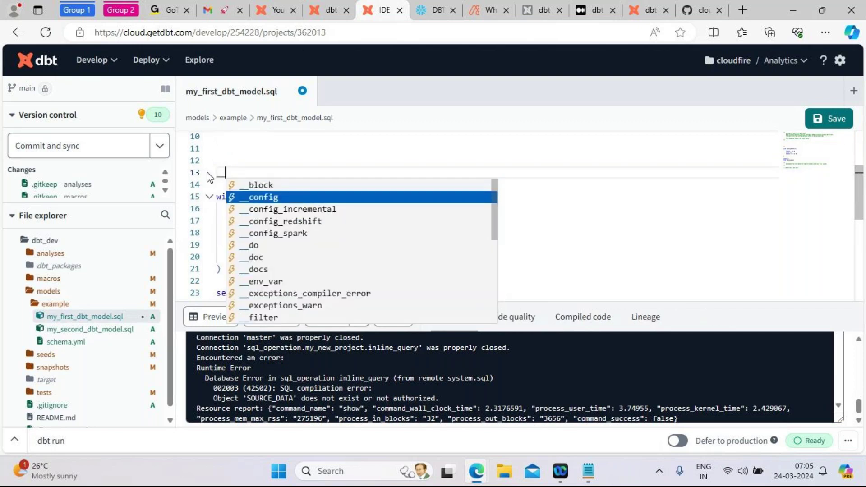
key(Return)
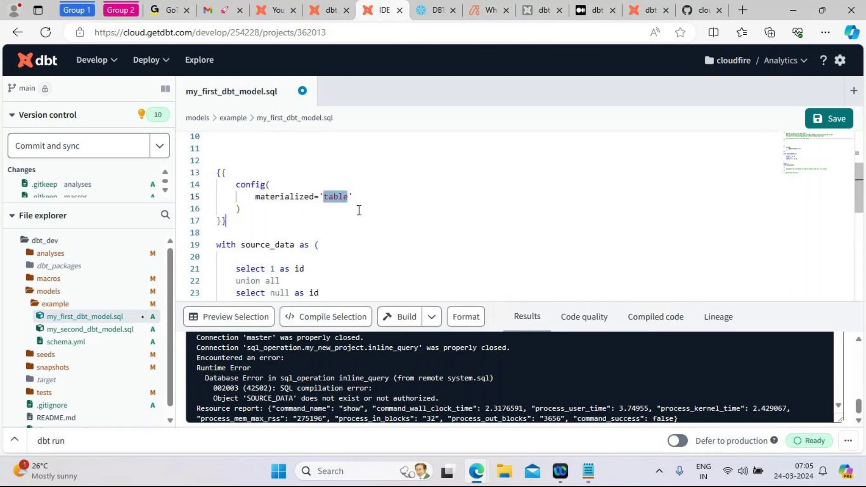
click(378, 232)
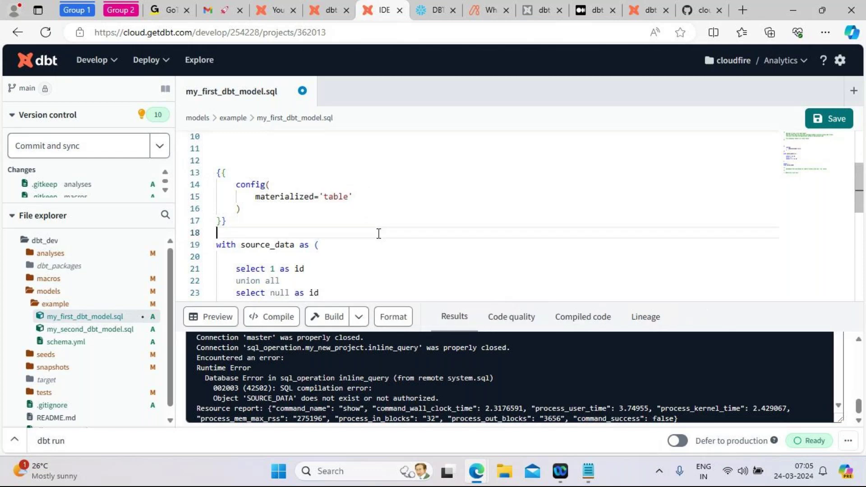
- Append '--select' to the dbt run command, then backspace the command away
click(82, 441)
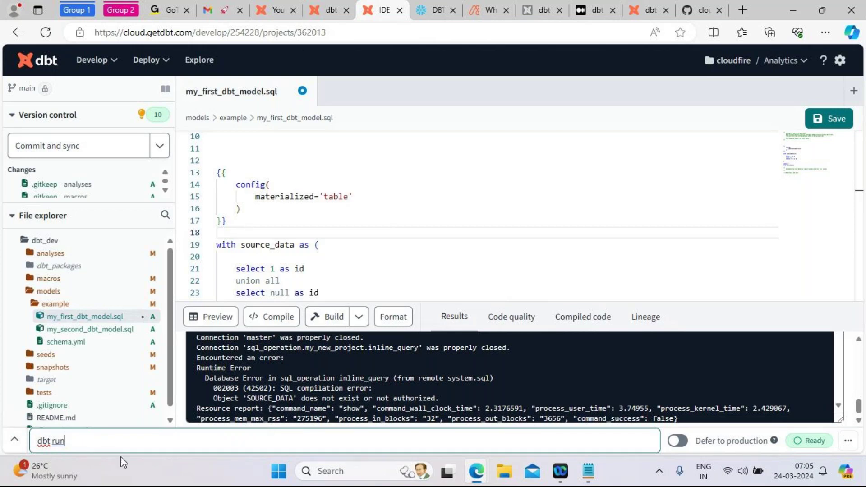
text(--select)
click(154, 317)
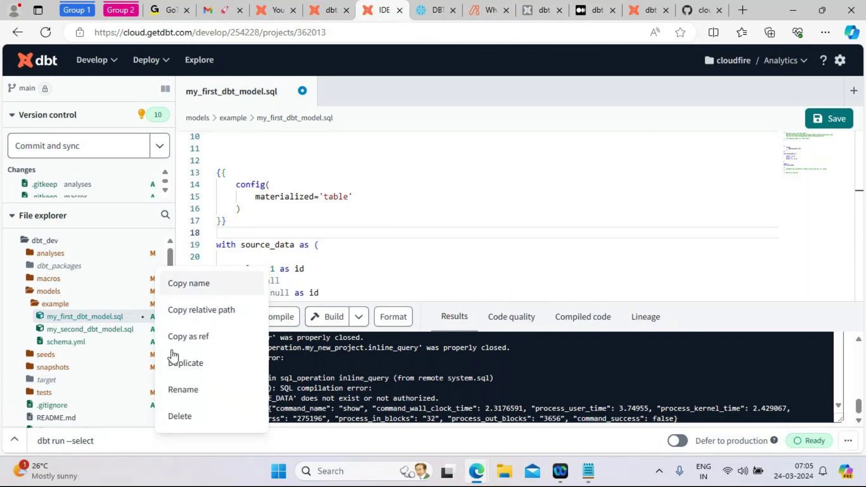
click(104, 440)
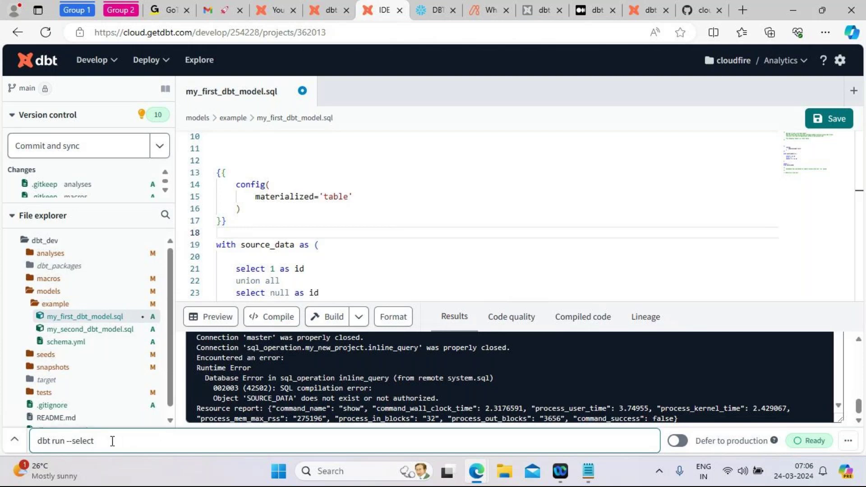
key(BackSpace)
key(BackSpace)
key(BackSpace)
key(BackSpace)
key(BackSpace)
key(BackSpace)
key(BackSpace)
key(BackSpace)
key(BackSpace)
key(BackSpace)
key(BackSpace)
key(BackSpace)
key(BackSpace)
key(BackSpace)
key(BackSpace)
key(BackSpace)
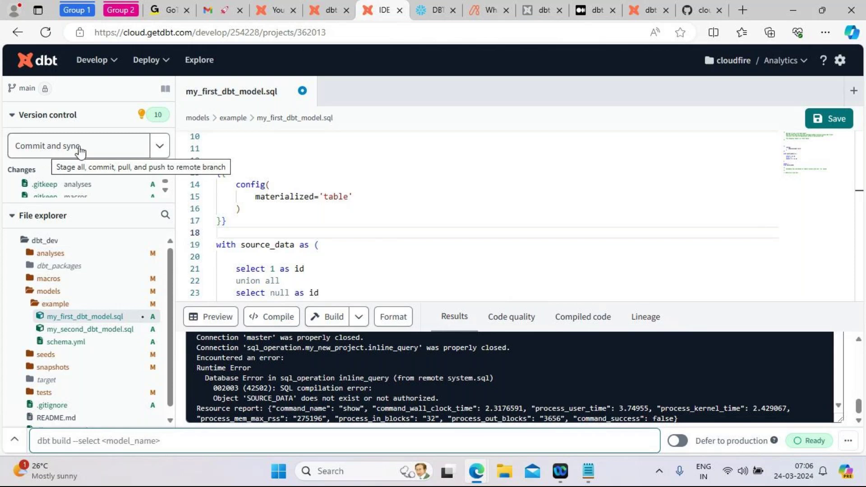
click(160, 146)
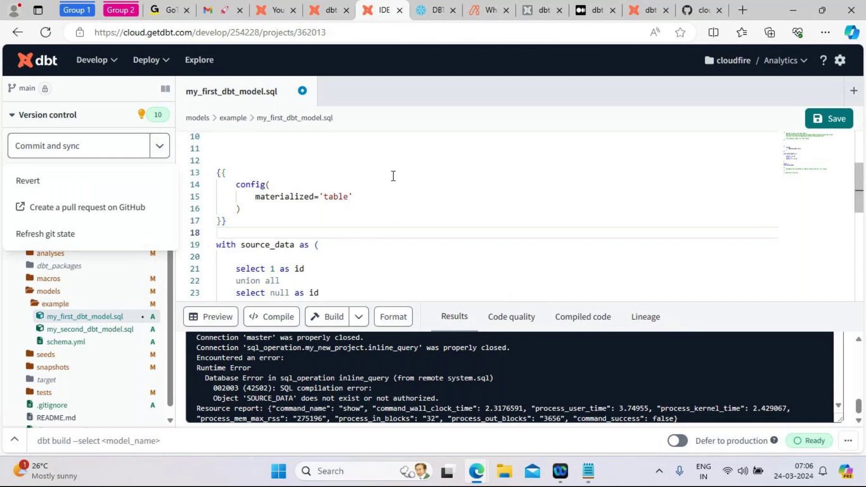
click(415, 171)
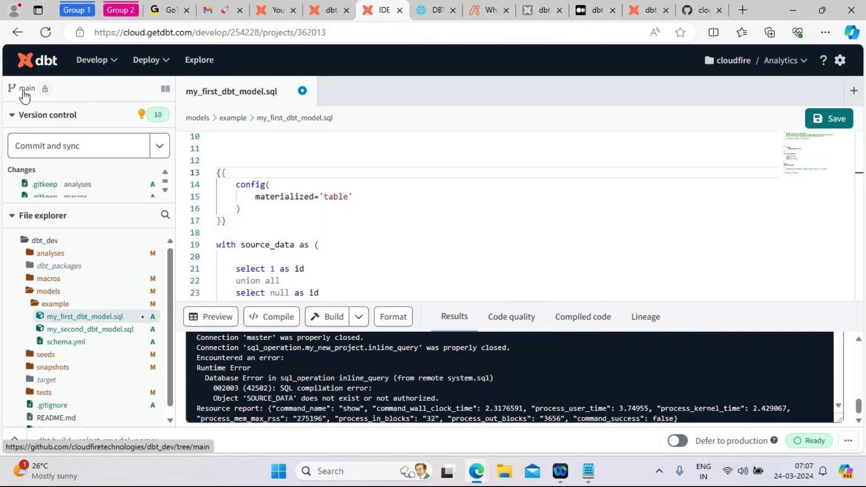
click(23, 90)
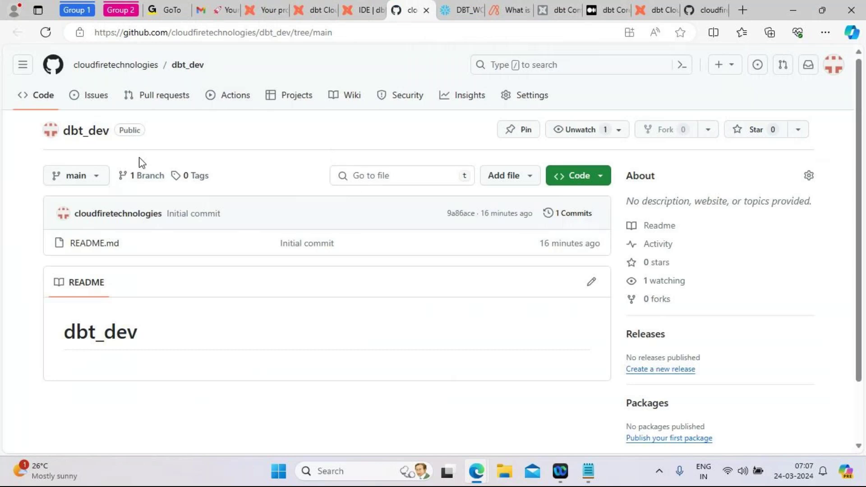
click(96, 177)
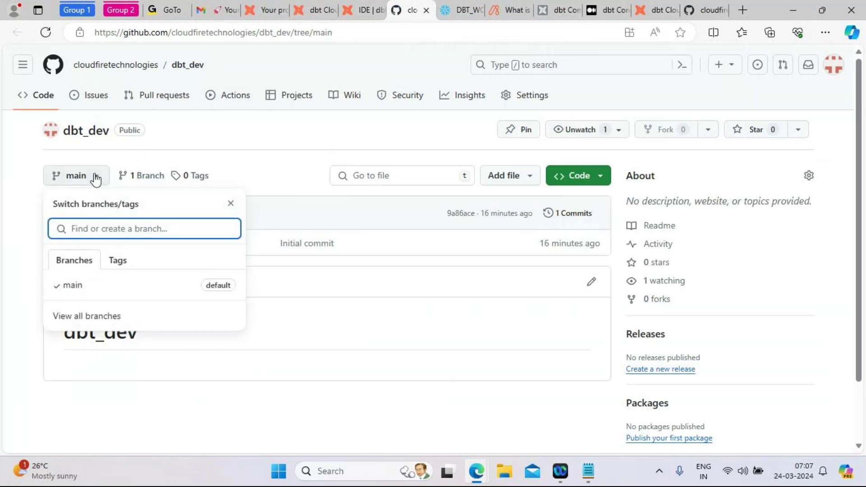
click(382, 369)
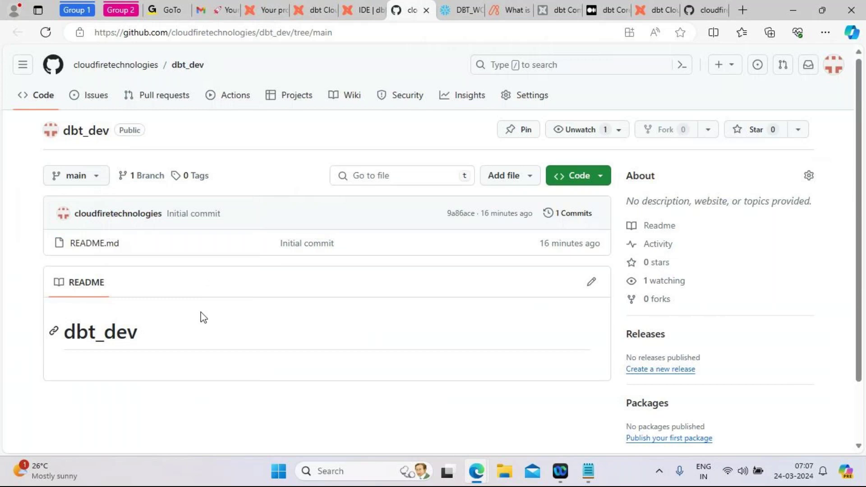
click(426, 11)
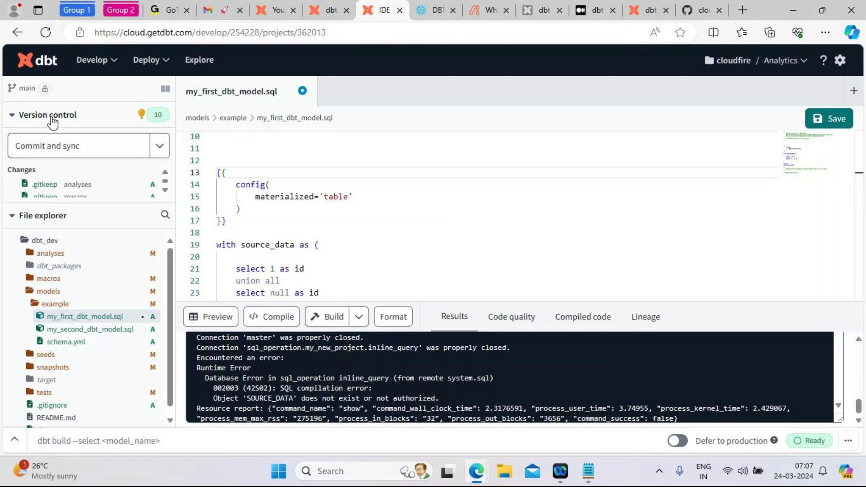
- Drag the File explorer splitter down so more of the 10 added files show in Version control
click(12, 116)
click(12, 116)
drag(78, 210, 78, 288)
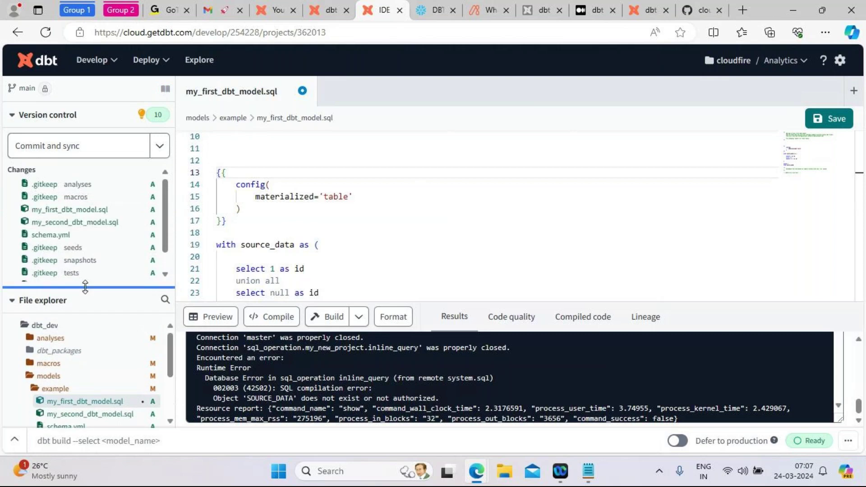
click(159, 148)
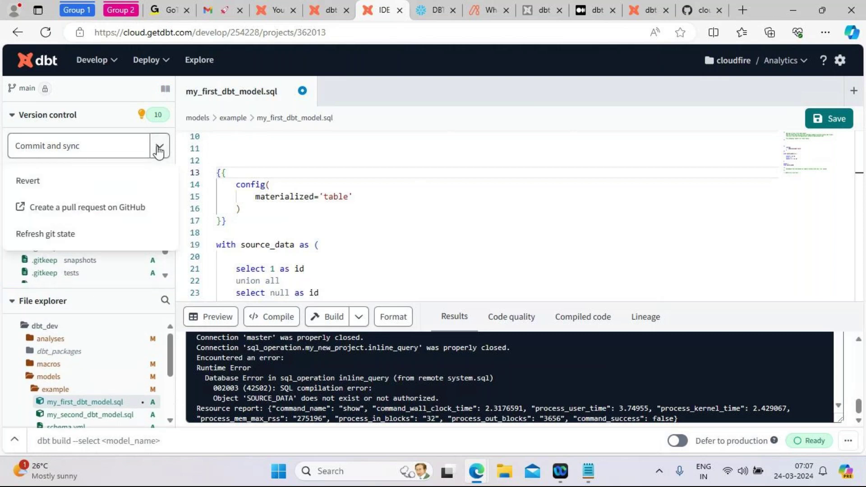
click(406, 157)
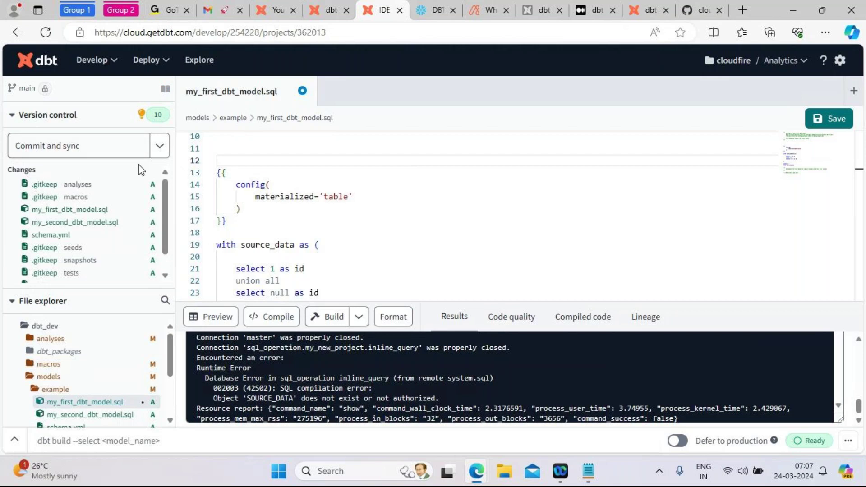
click(31, 93)
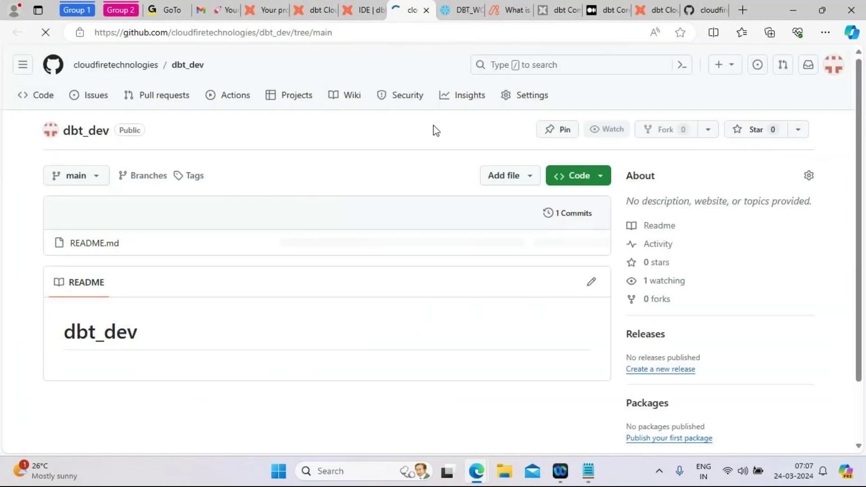
click(96, 183)
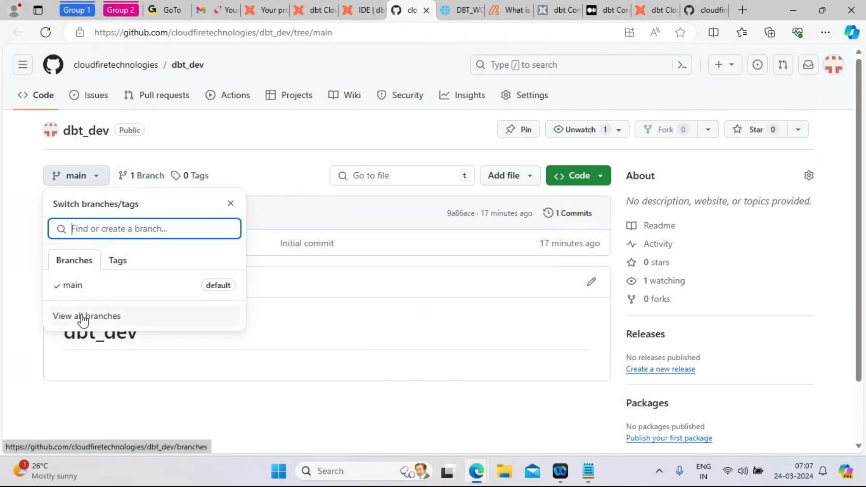
click(138, 180)
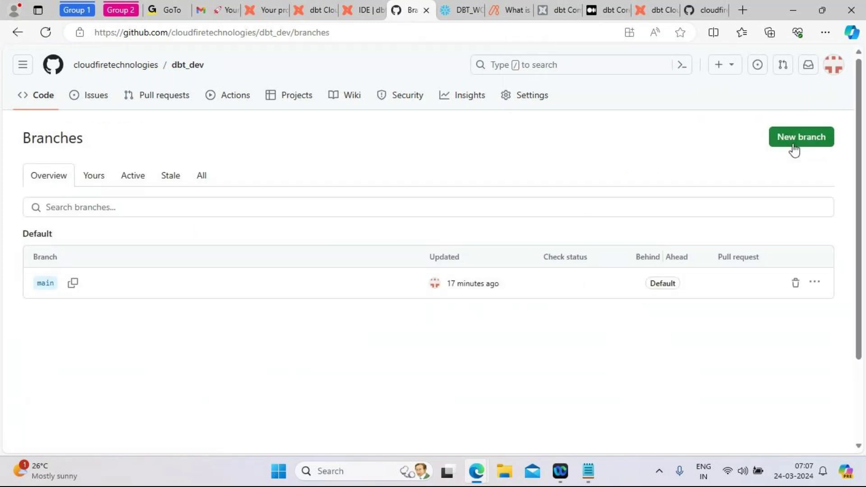
click(426, 9)
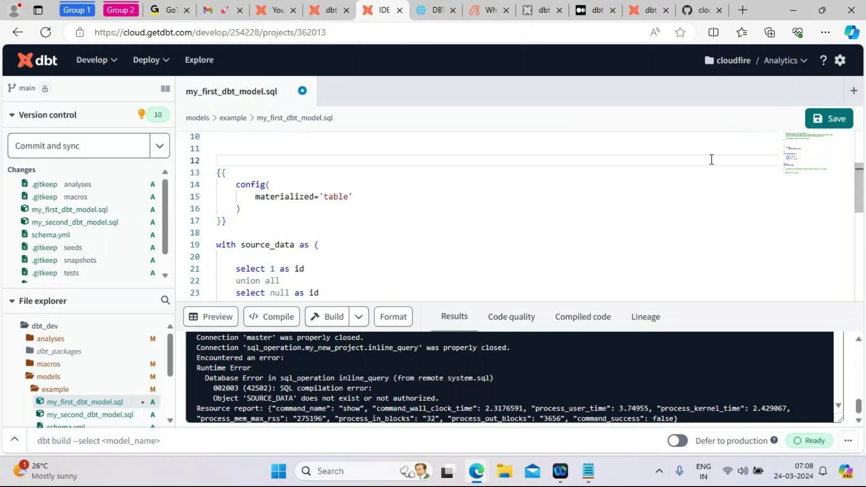
- Add blank lines above the source_data CTE and save my_first_dbt_model.sql
click(832, 122)
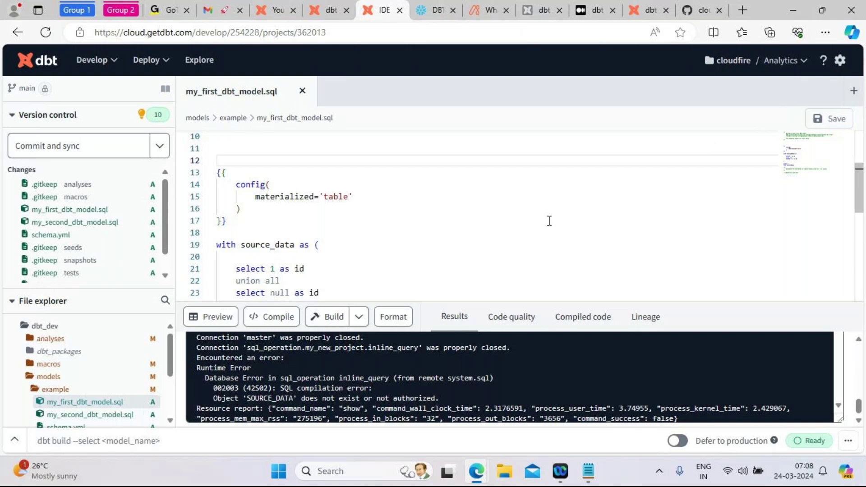
click(235, 233)
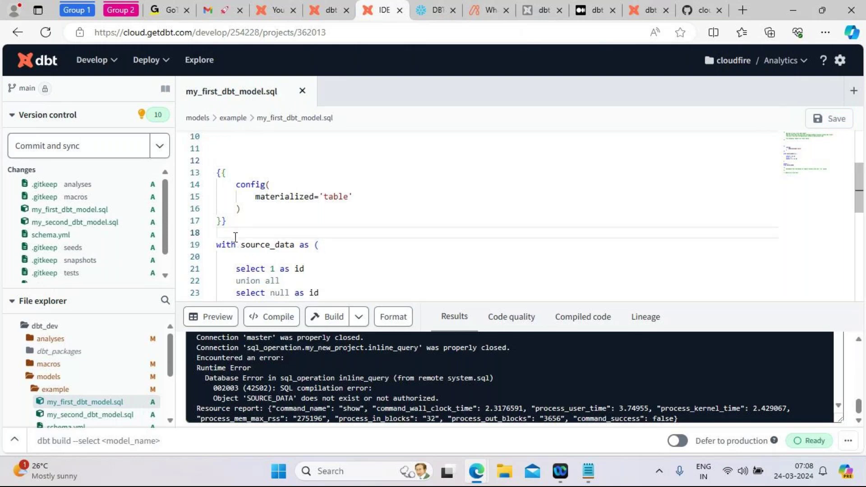
key(Return)
key(Return)
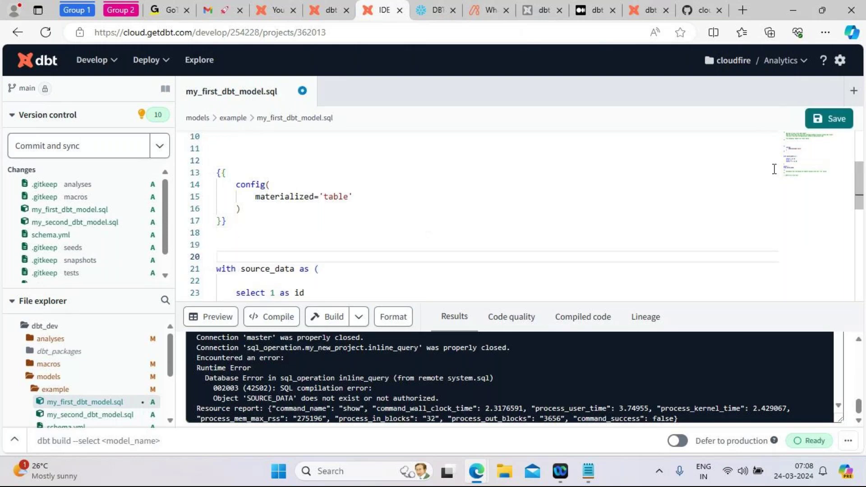
click(828, 121)
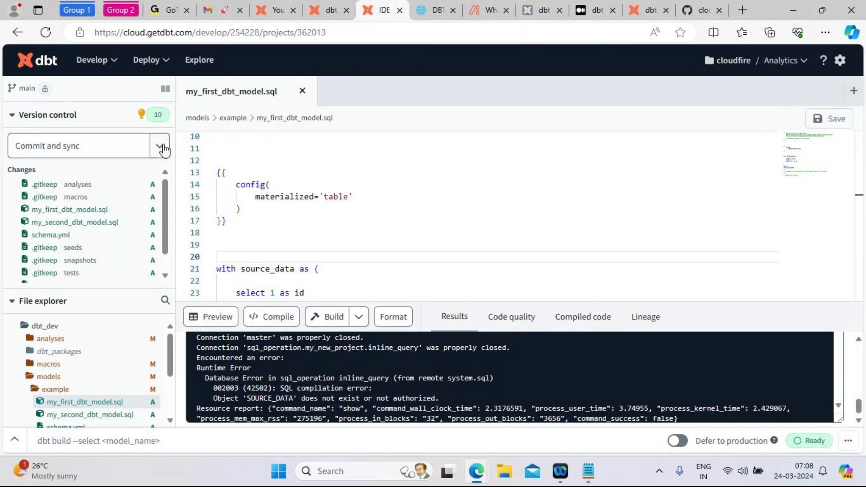
- Fill the commit to new branch form with message 'new dbt model files', then cancel
click(163, 148)
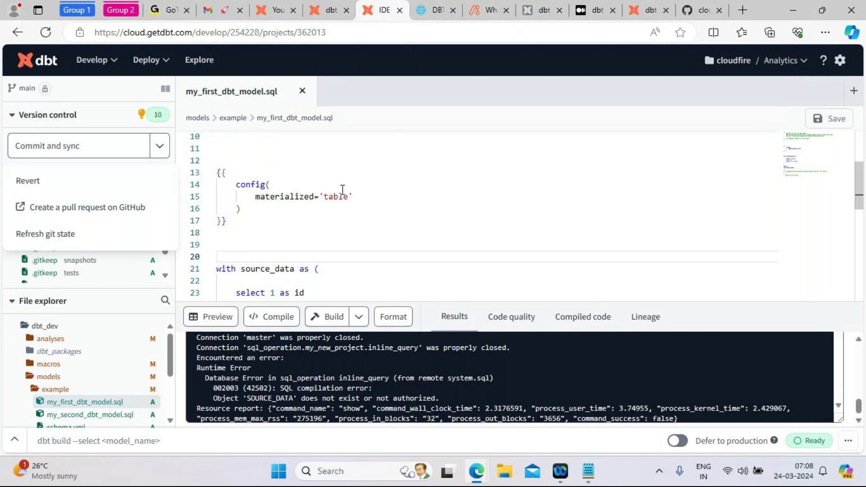
click(465, 187)
click(62, 150)
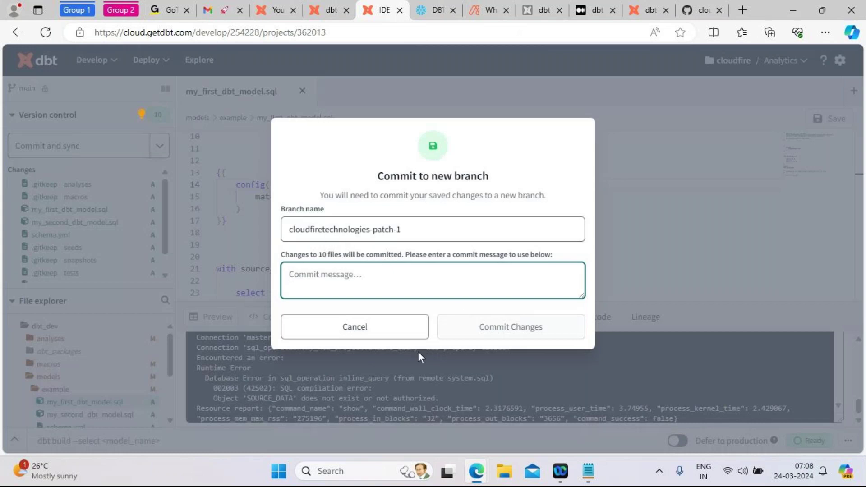
click(369, 328)
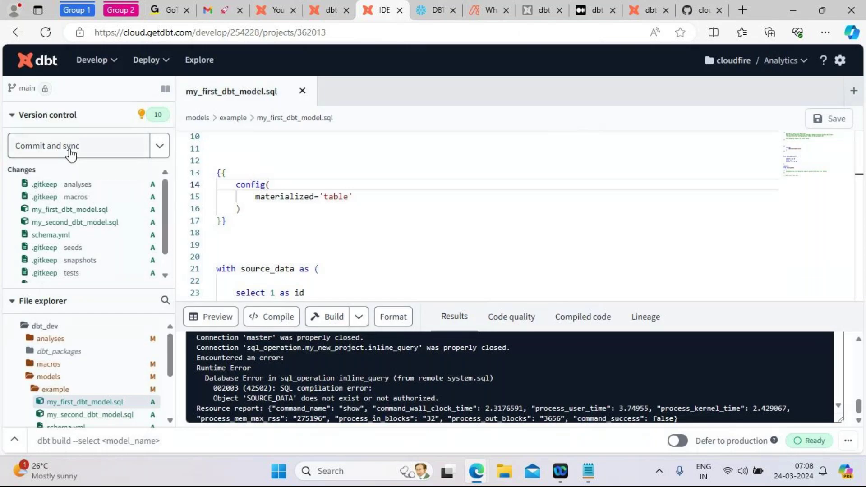
click(70, 154)
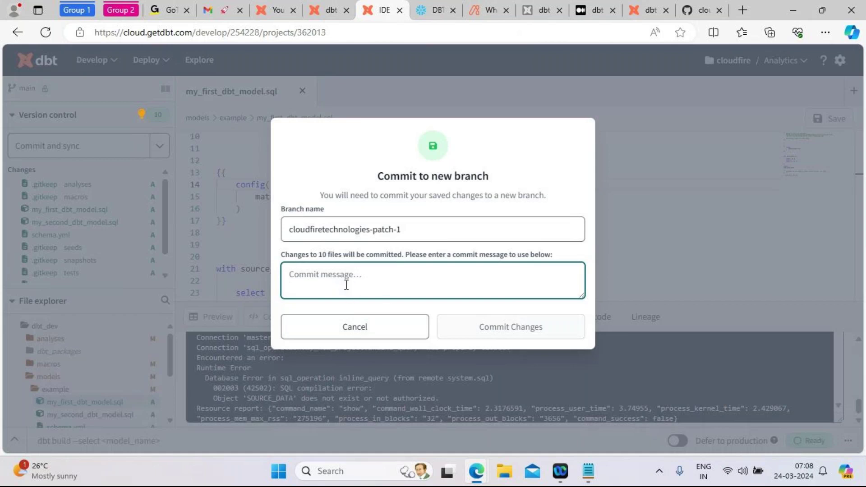
text(t)
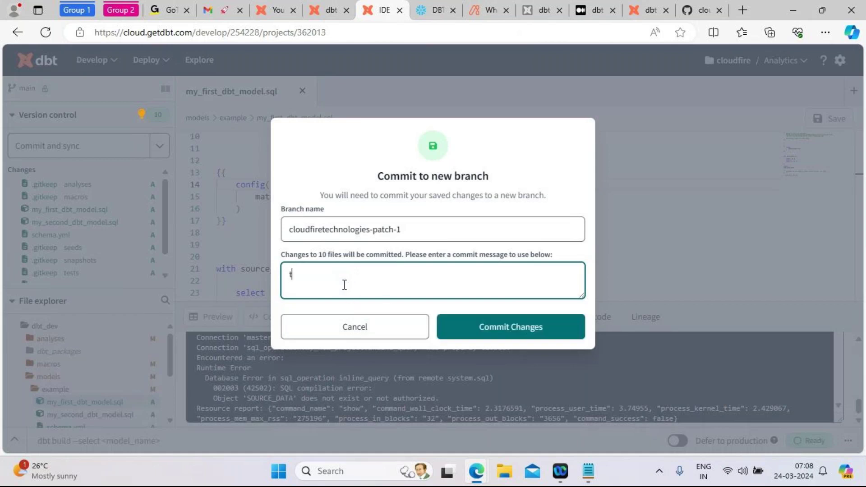
text(his is my dbt model)
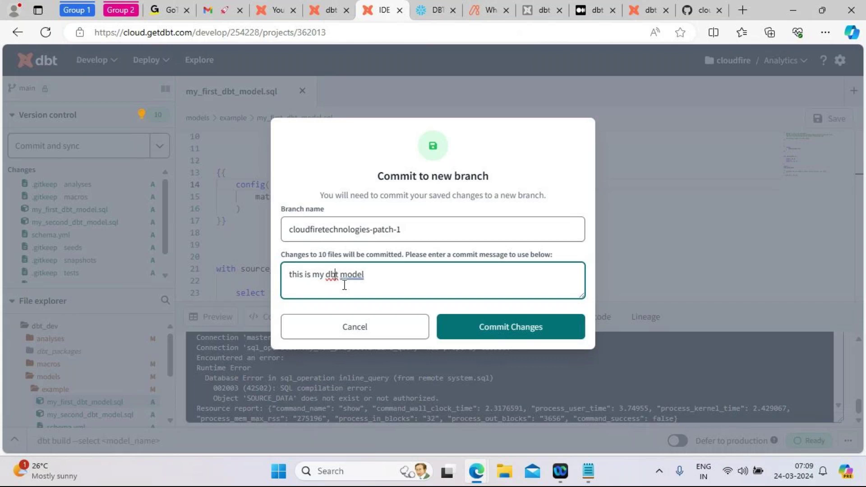
key(BackSpace)
key(BackSpace)
key(BackSpace)
key(BackSpace)
key(BackSpace)
key(BackSpace)
key(BackSpace)
key(BackSpace)
key(BackSpace)
key(BackSpace)
key(BackSpace)
text(new dbt)
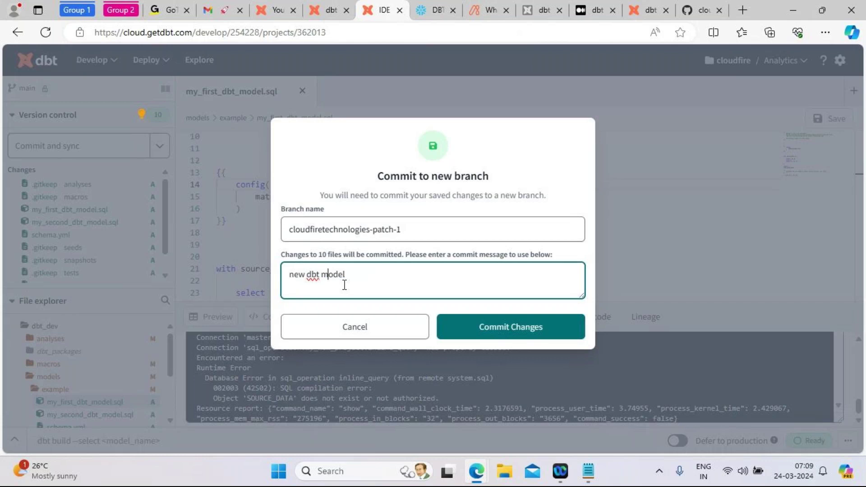
text( model files)
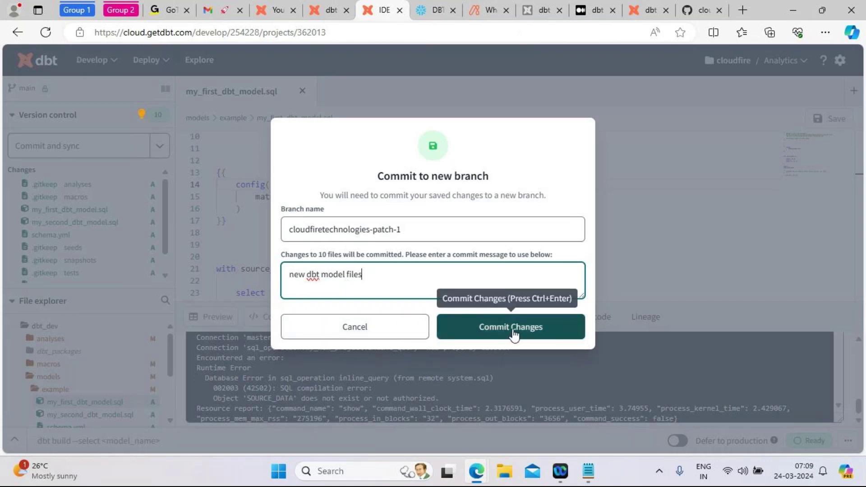
click(339, 343)
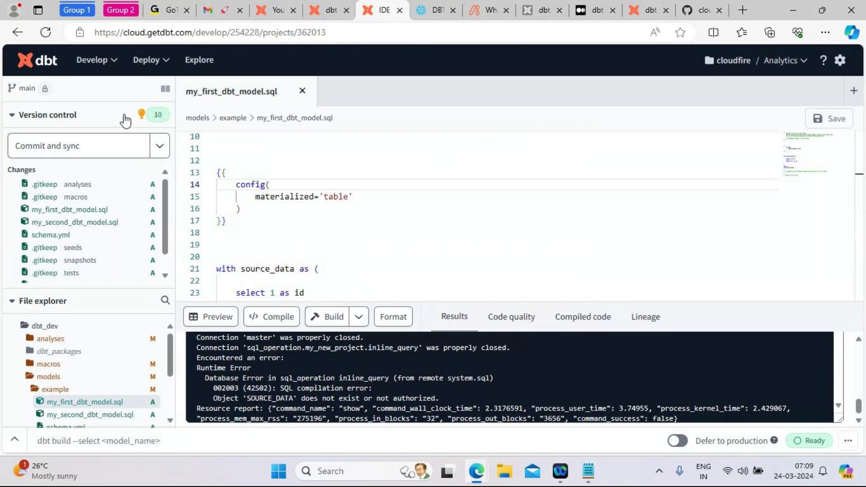
- Create a new branch DBT_R5000 from main in the dbt_dev GitHub repository
click(27, 90)
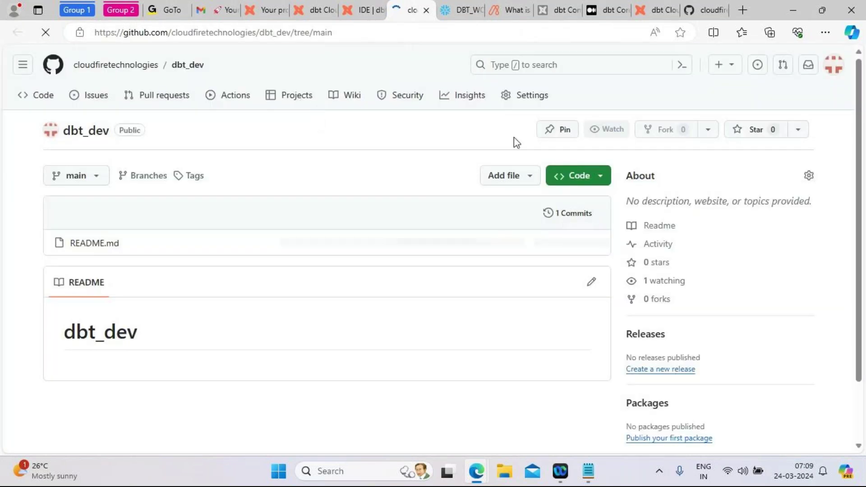
click(141, 175)
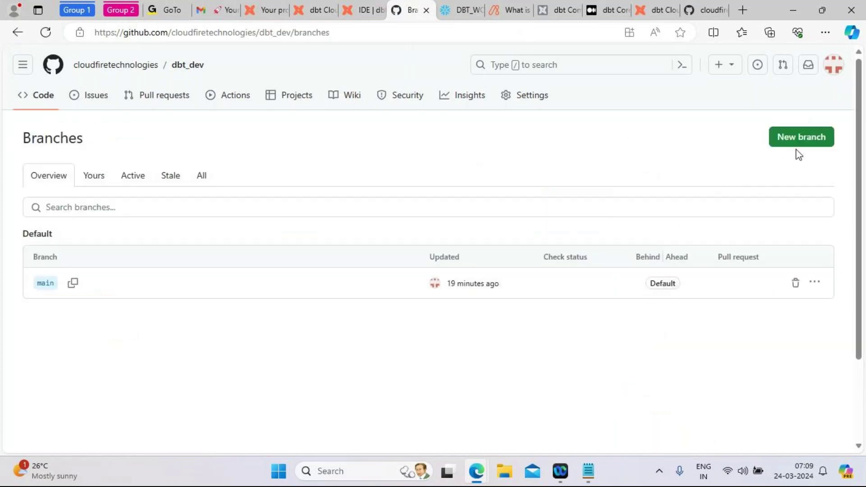
click(802, 142)
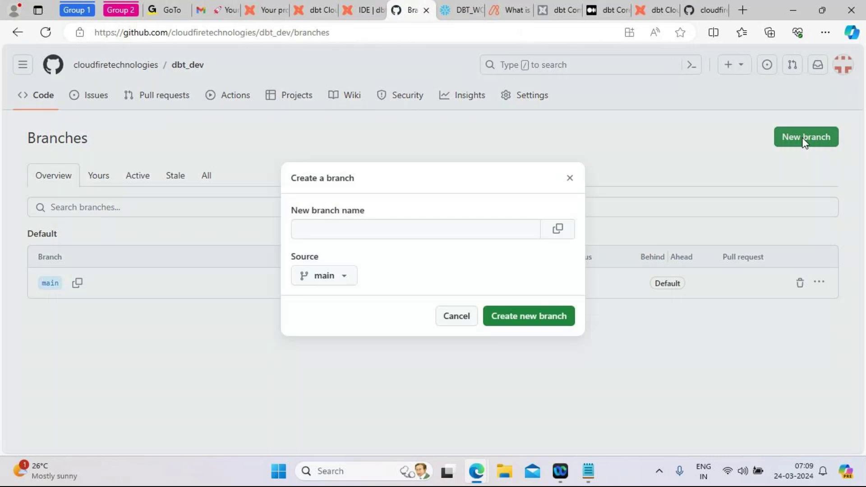
click(318, 233)
text(DBT)
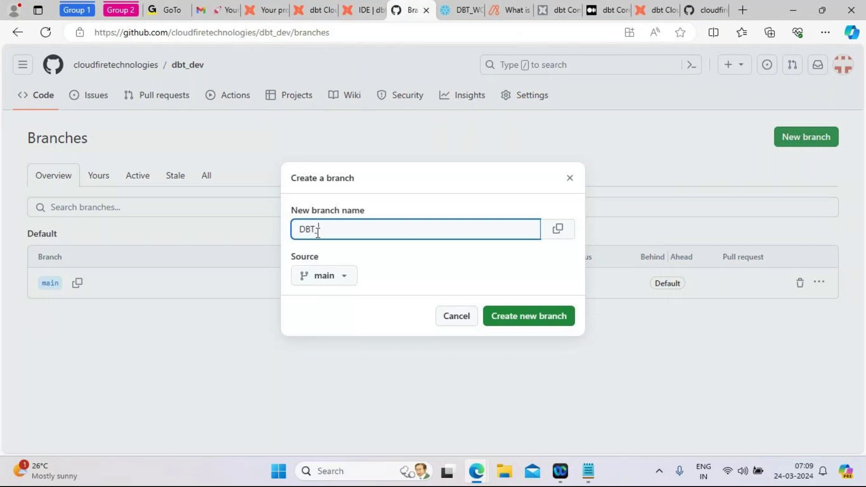
text(_R5000)
click(532, 315)
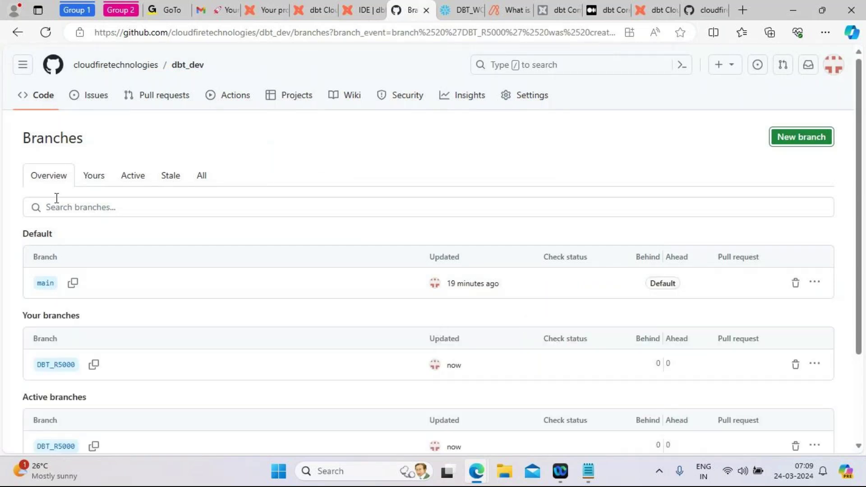
- Switch the dbt_dev repository view to the DBT_R5000 branch and return to dbt Cloud
click(187, 65)
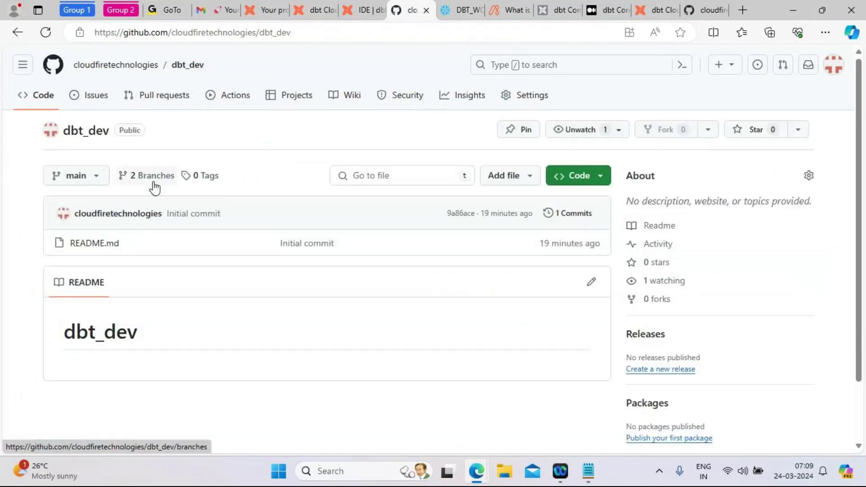
click(96, 179)
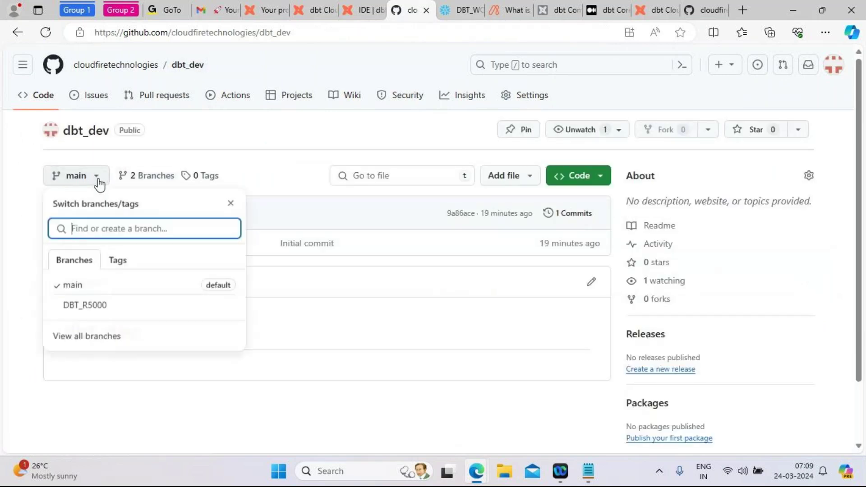
click(85, 308)
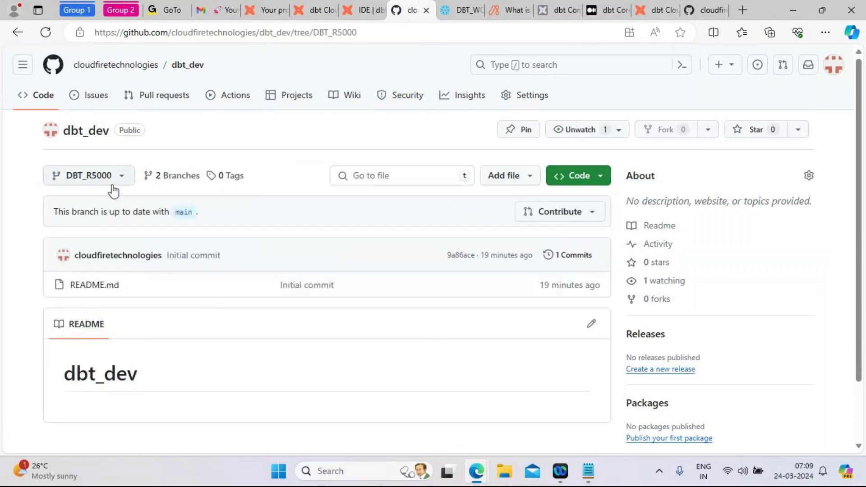
click(366, 13)
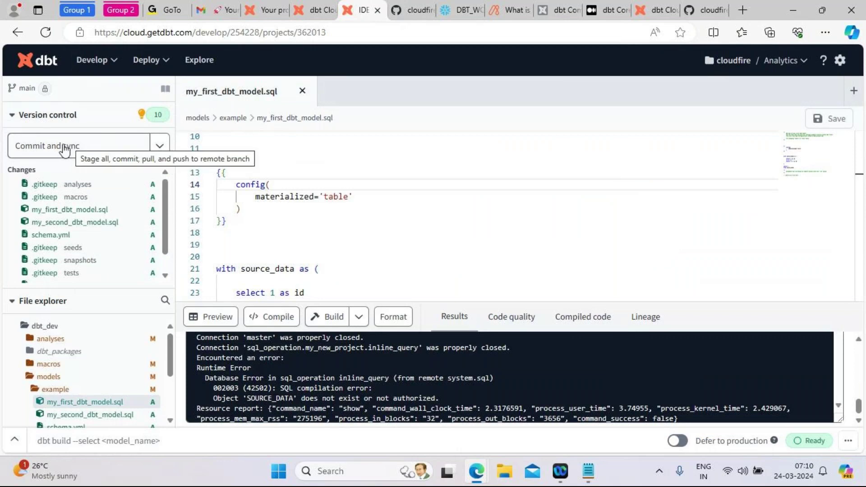
- Start a commit of the changes to a new branch named DBT_R5000
click(63, 149)
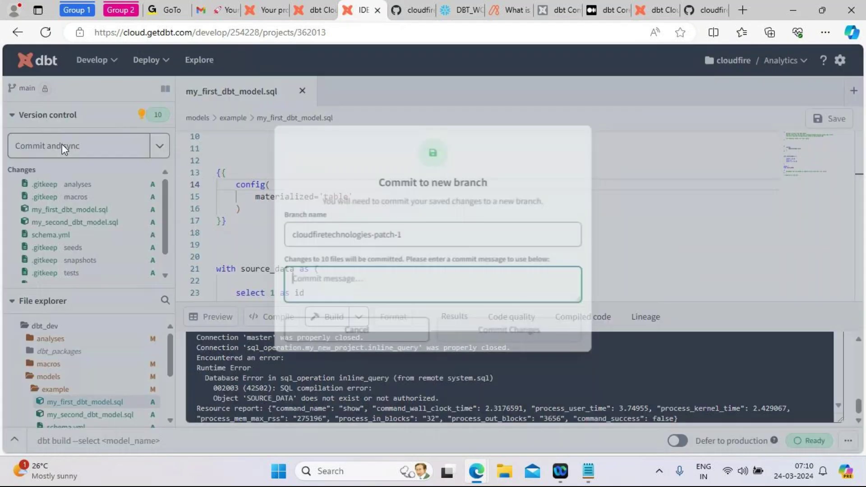
click(422, 234)
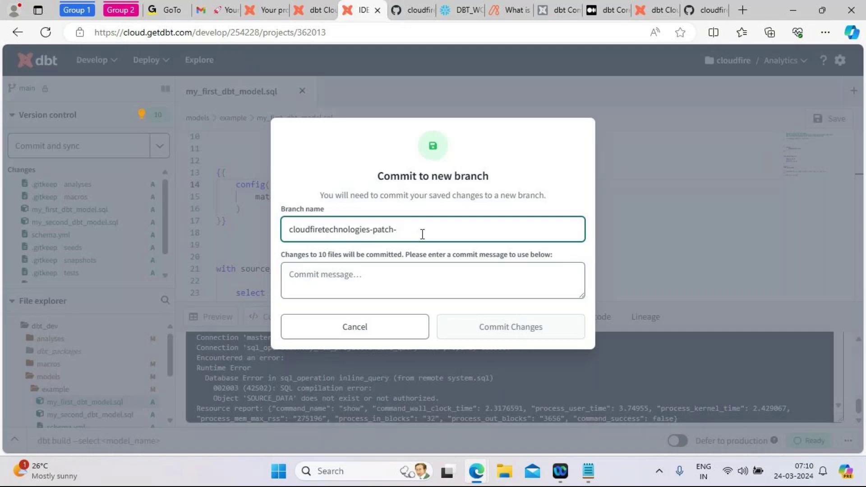
key(BackSpace)
key(BackSpace)
key(BackSpace)
key(BackSpace)
key(BackSpace)
key(BackSpace)
key(BackSpace)
key(BackSpace)
key(BackSpace)
key(BackSpace)
key(BackSpace)
key(BackSpace)
key(BackSpace)
key(BackSpace)
key(BackSpace)
key(BackSpace)
key(BackSpace)
key(BackSpace)
key(BackSpace)
key(BackSpace)
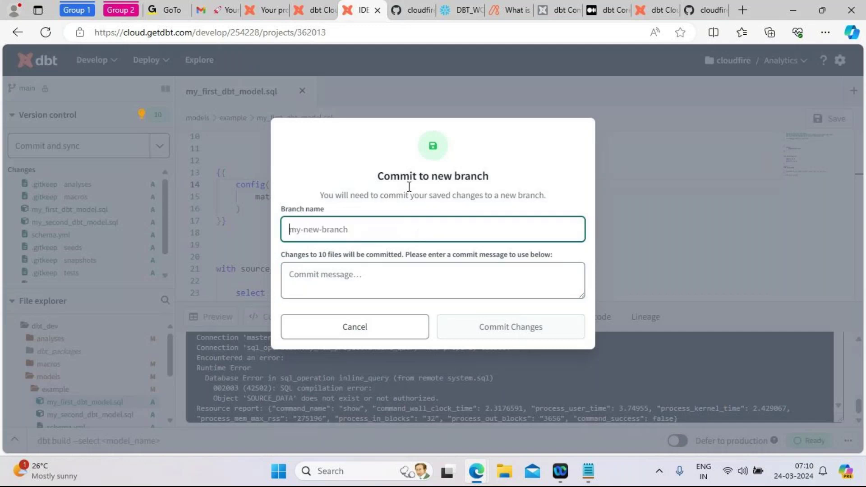
click(413, 8)
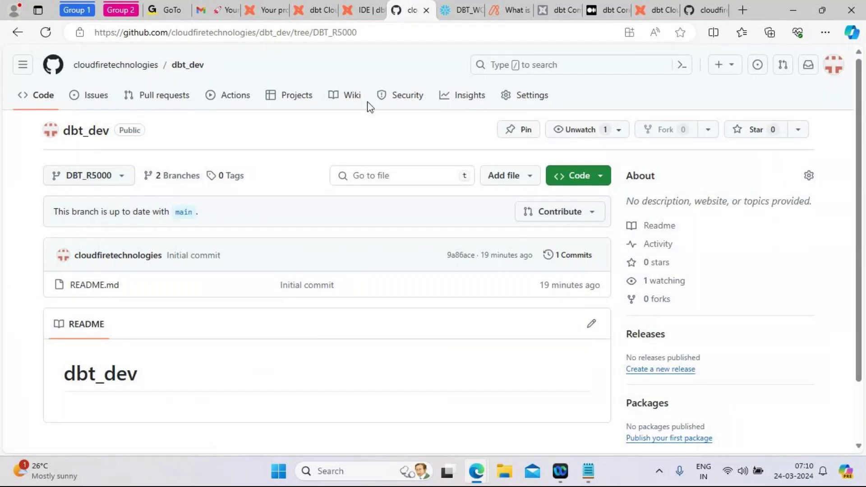
click(366, 10)
text(DBT_R)
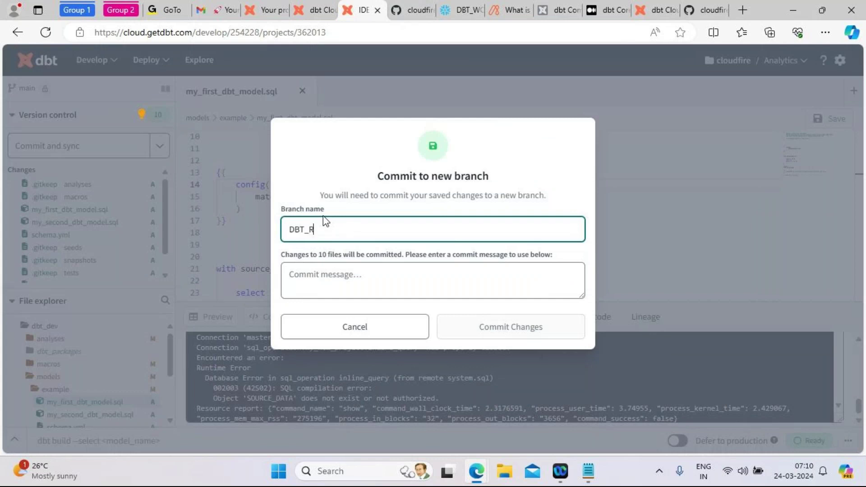
text(5000)
- Commit with message 'my first DBT Model file', dismiss the git error, then enter 'this is my first DBT Model'
click(368, 268)
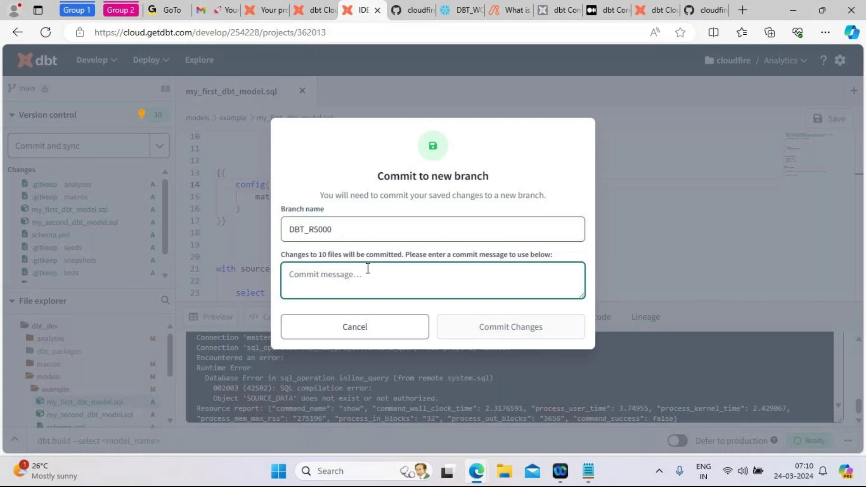
text(this)
key(BackSpace)
key(BackSpace)
key(BackSpace)
key(BackSpace)
key(BackSpace)
text(my first DB)
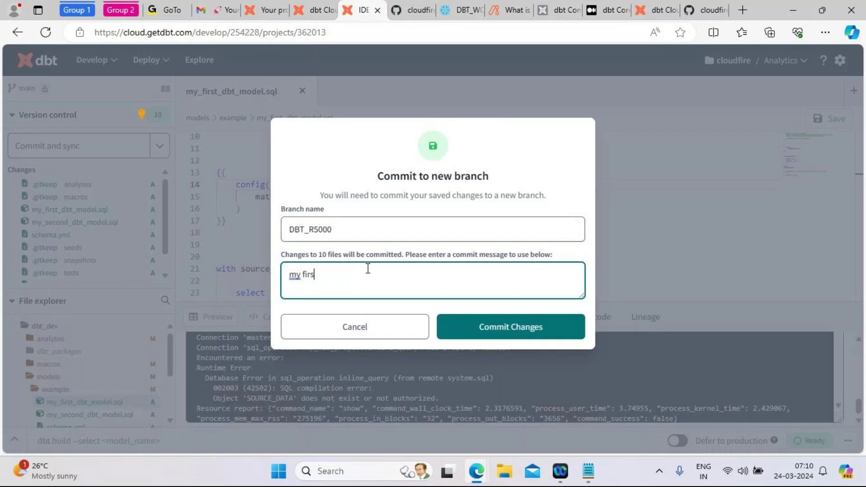
text(T Model file)
click(514, 329)
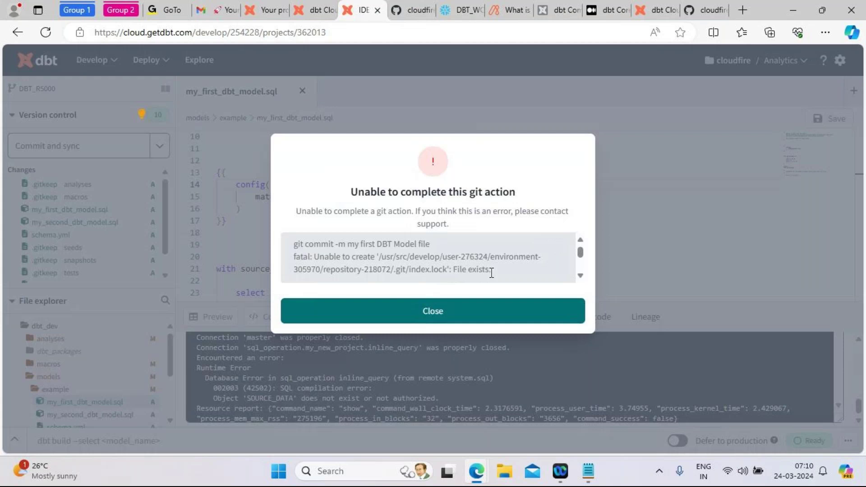
click(440, 314)
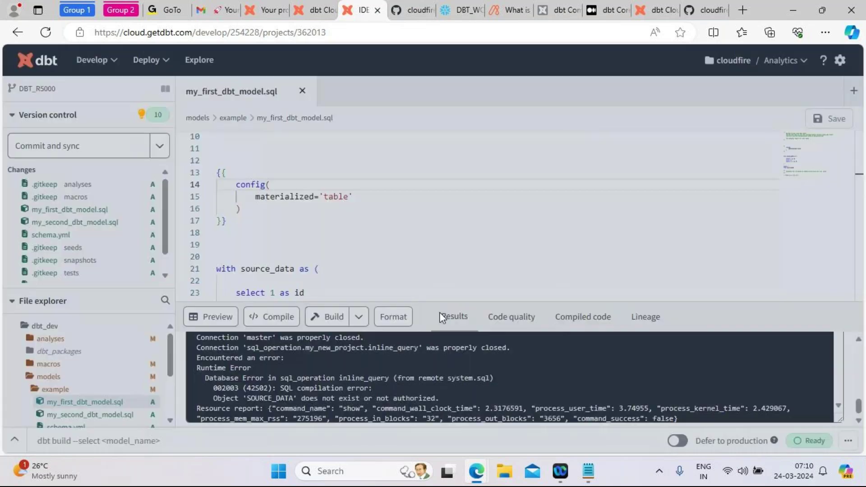
click(72, 147)
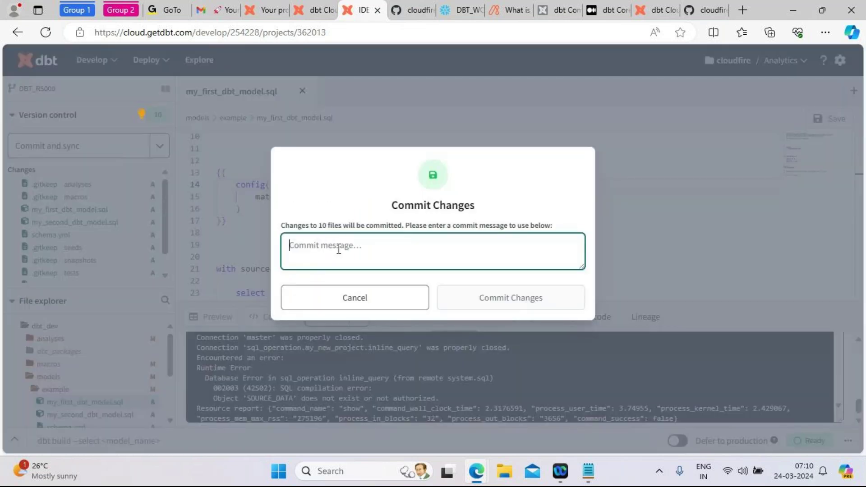
text(this is my firsr DBT Model)
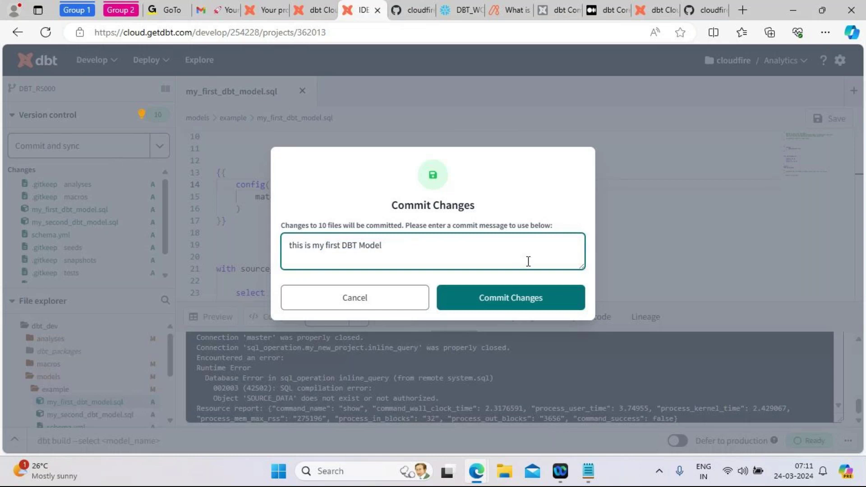